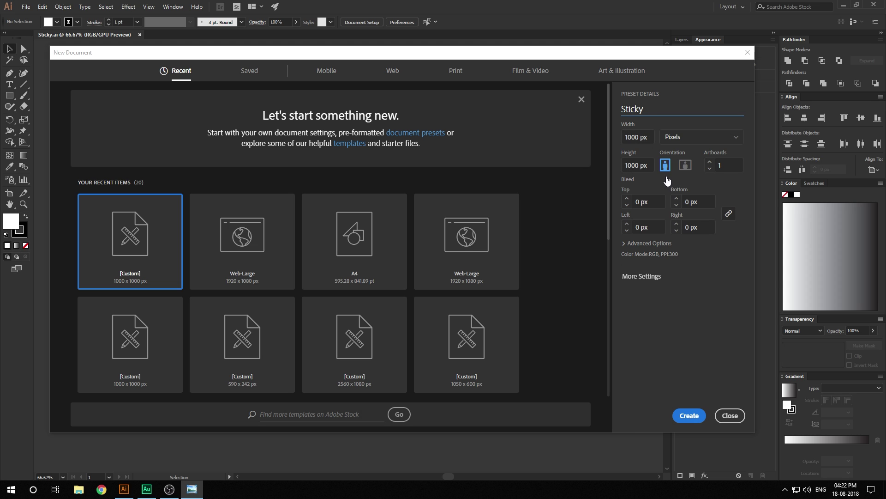
Create the 1000 x 1000 px document Sticky and copy the three colour swatches from Sticky.ai to just outside its artboard's upper-right corner
click(689, 415)
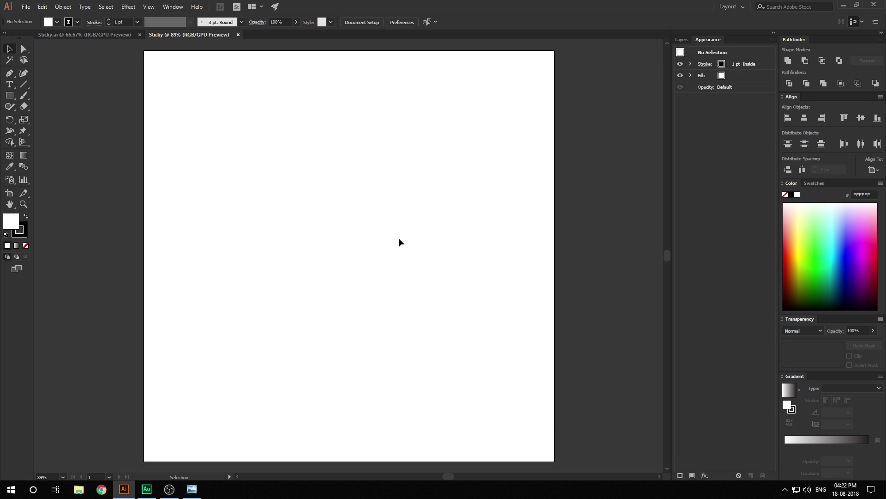
click(99, 35)
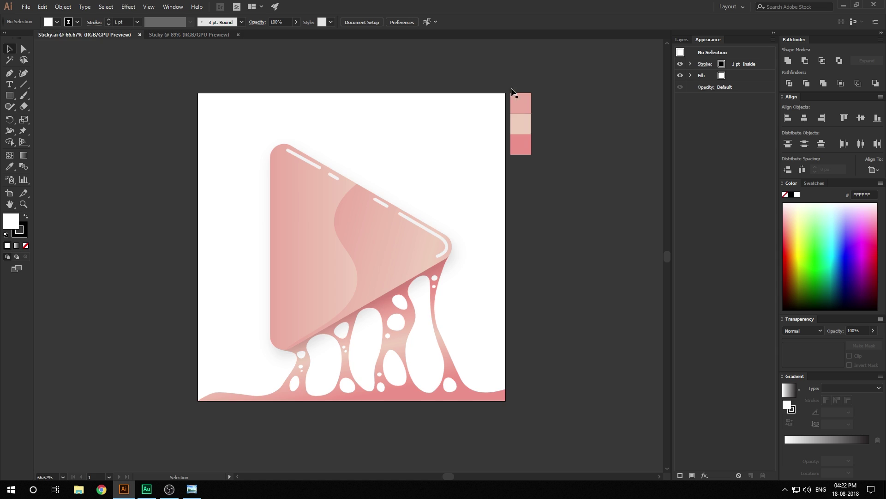
click(517, 137)
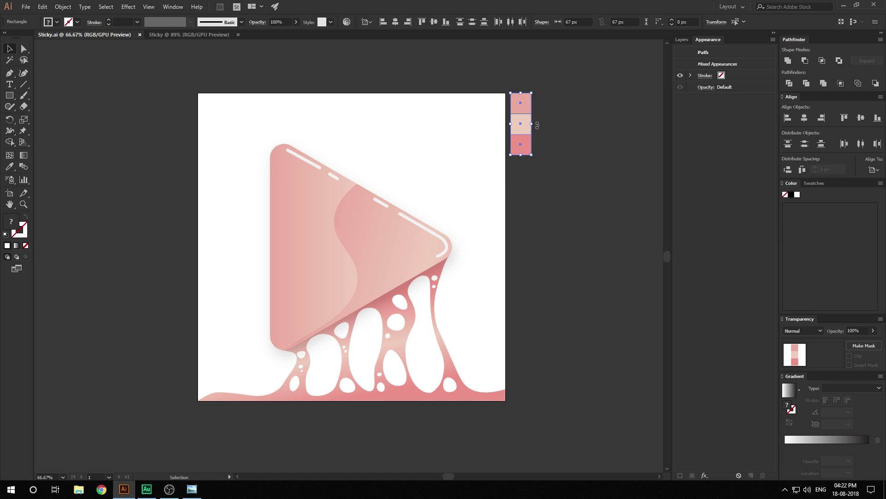
key(ctrl+c)
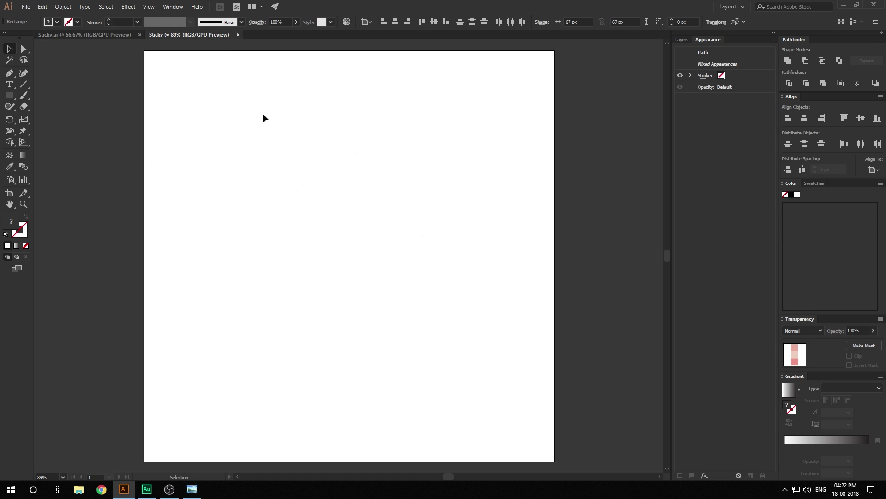
key(ctrl+Tab)
key(ctrl+v)
drag(342, 218, 572, 65)
Deselect the swatches and turn off Snap to Pixel
click(477, 87)
click(148, 6)
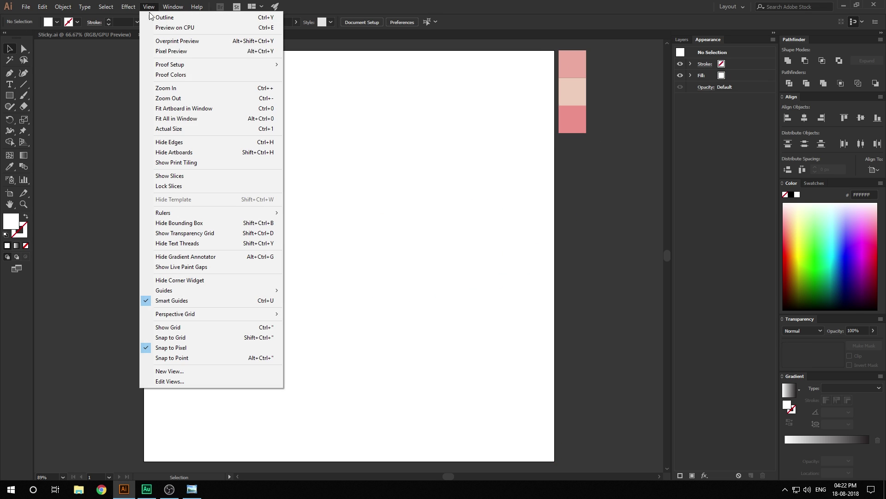
click(179, 351)
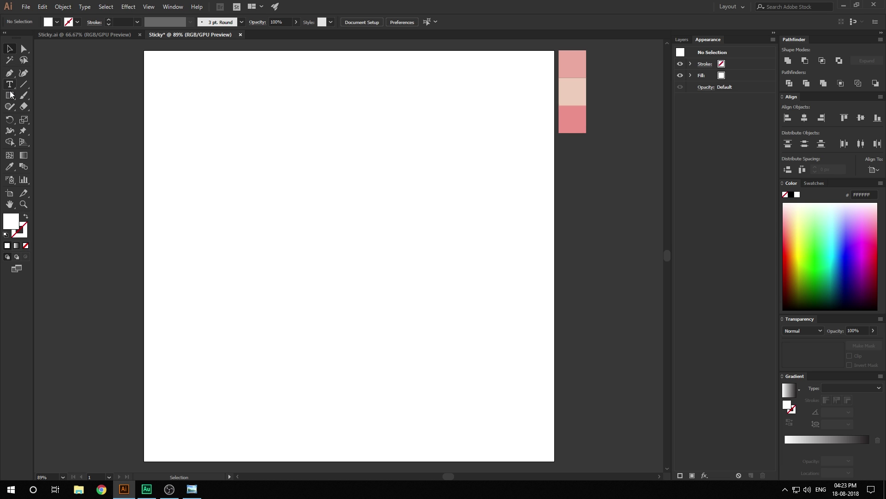
Create a three-sided polygon with a 50 px radius on the artboard
drag(9, 97, 46, 128)
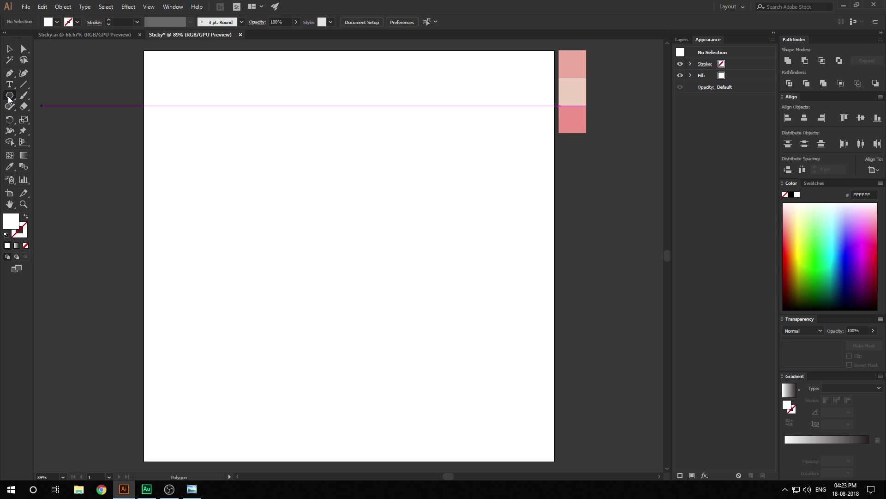
drag(10, 99, 57, 130)
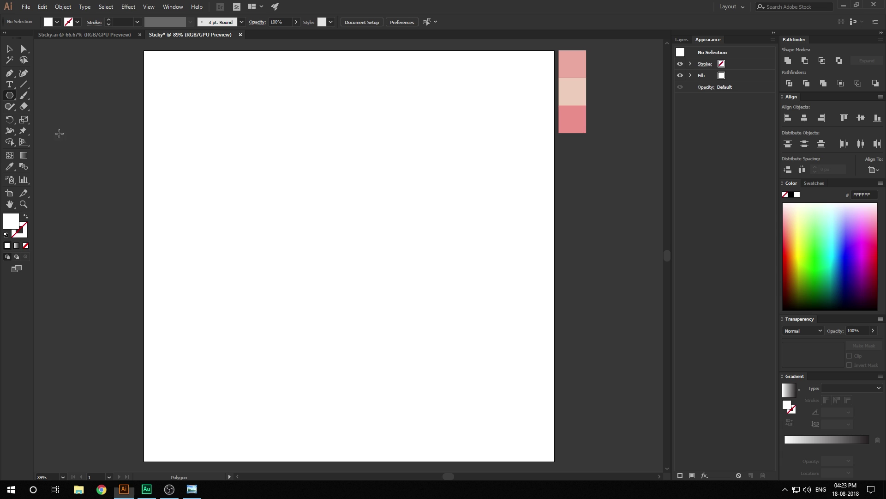
click(302, 198)
drag(336, 191, 361, 137)
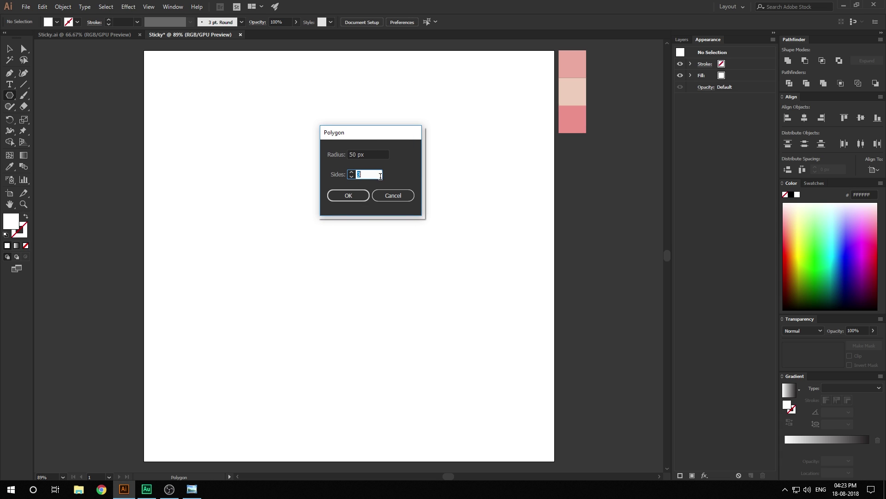
click(350, 195)
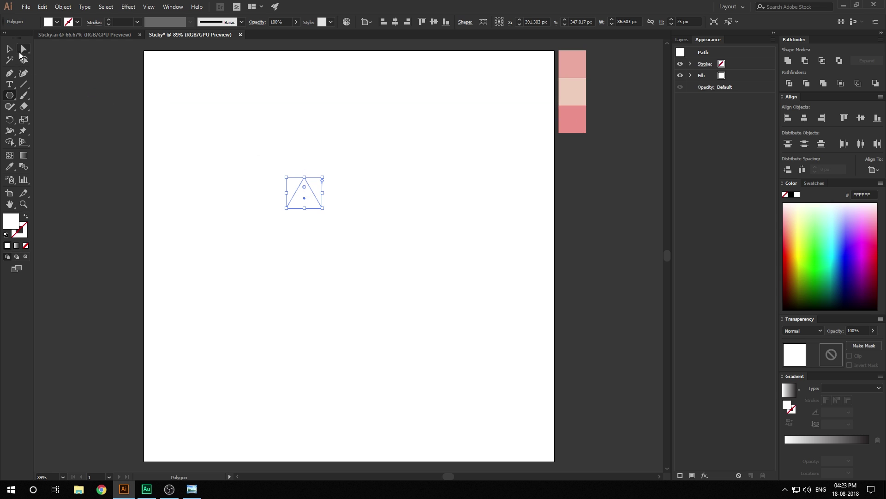
Fill the triangle with the colour sampled from the uppermost pink swatch
click(17, 48)
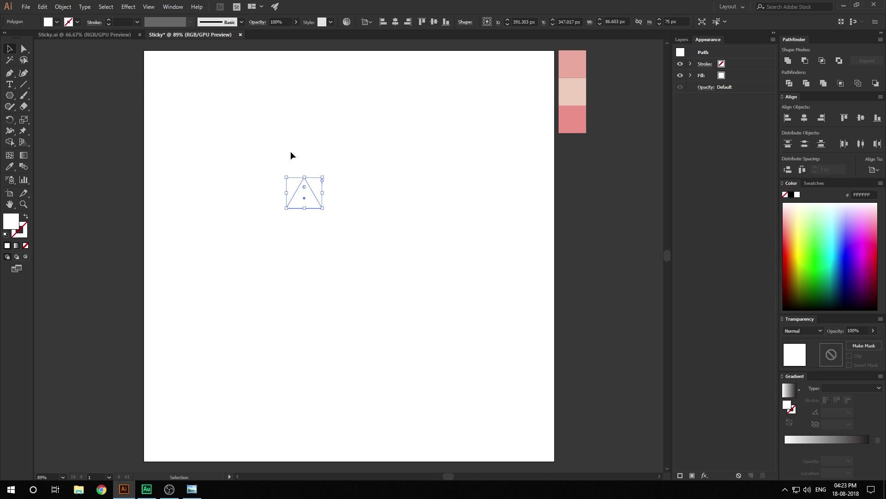
key(i)
click(578, 67)
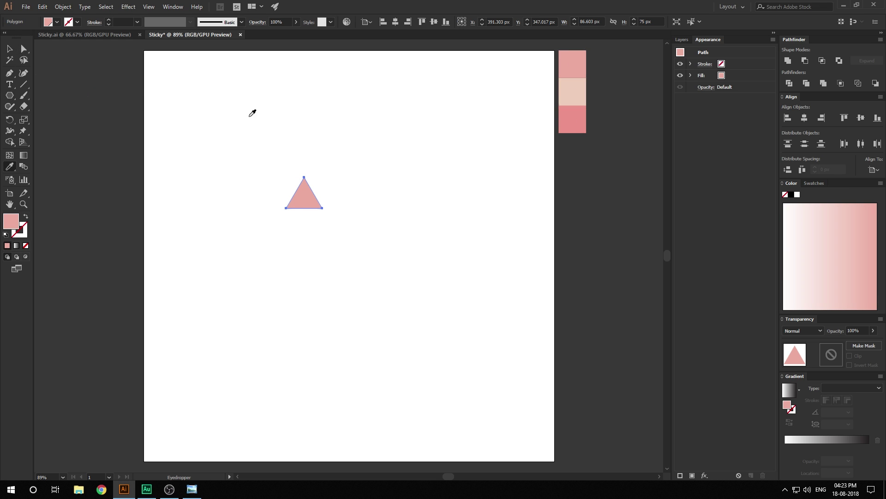
key(v)
Scale the triangle up proportionally to about 389 x 337 px and rotate it 90° clockwise so it points right
click(334, 178)
click(306, 192)
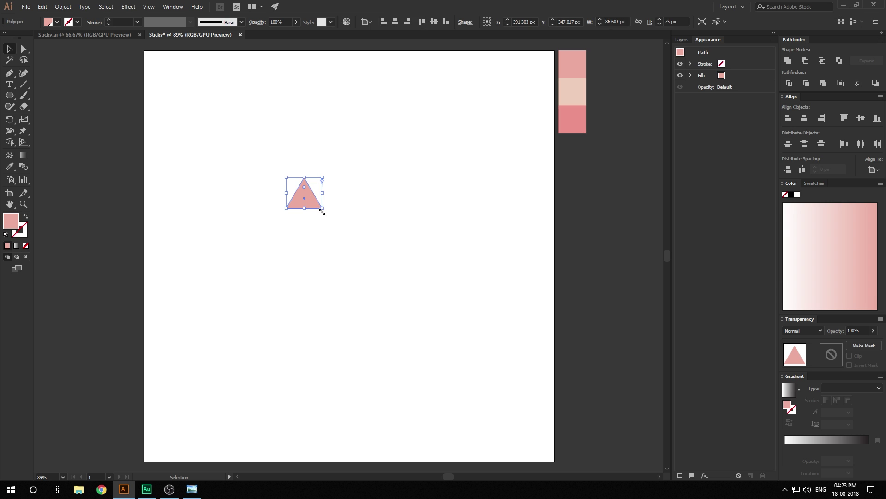
drag(322, 208, 452, 362)
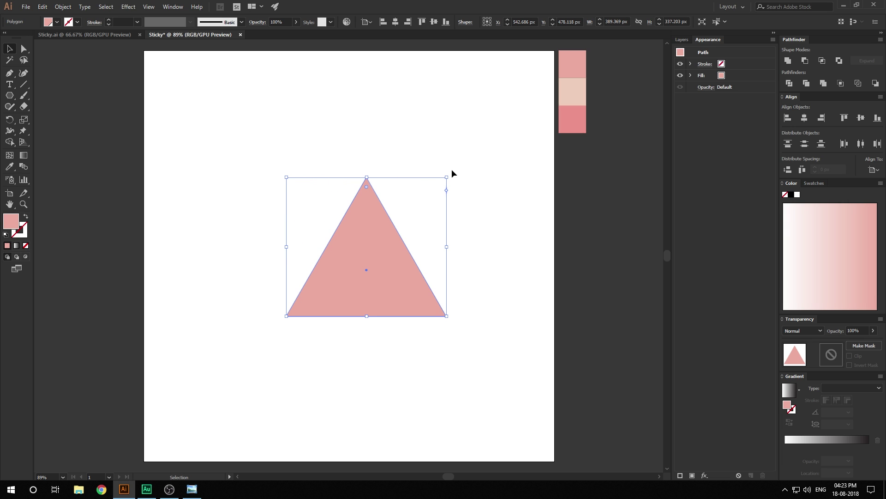
drag(450, 174, 451, 342)
click(486, 293)
click(370, 276)
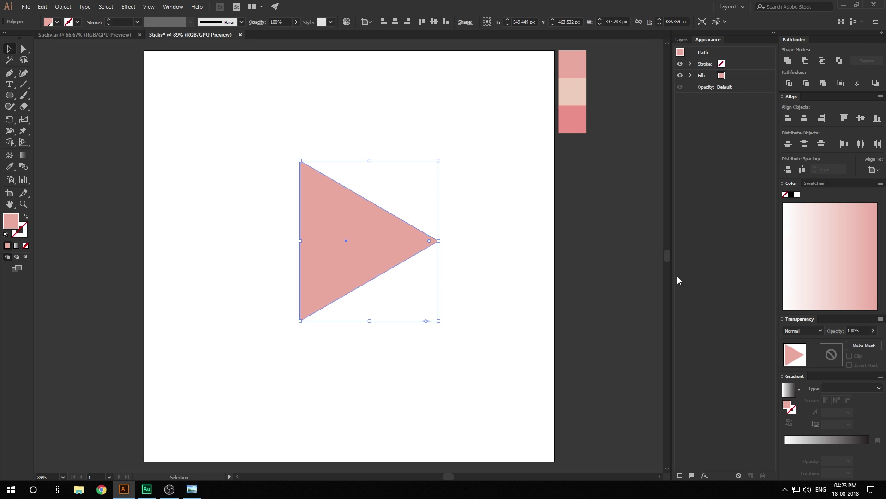
Centre the triangle horizontally and vertically on the artboard and enlarge it proportionally to about 522 x 602 px
click(805, 118)
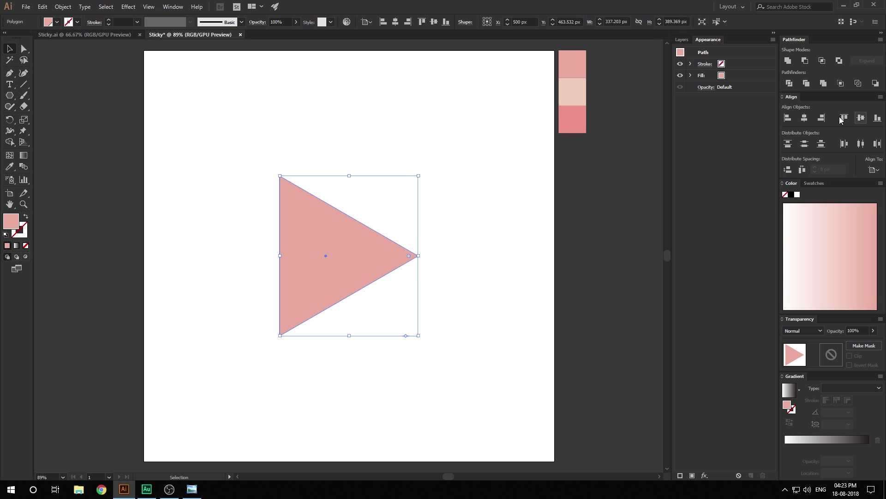
click(861, 118)
drag(419, 335, 475, 380)
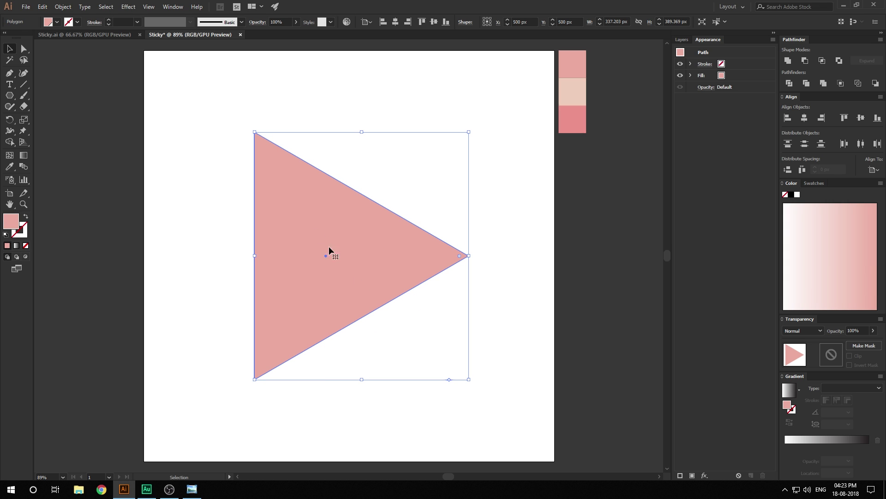
Round all three corners of the triangle to a radius of about 49 px
click(24, 49)
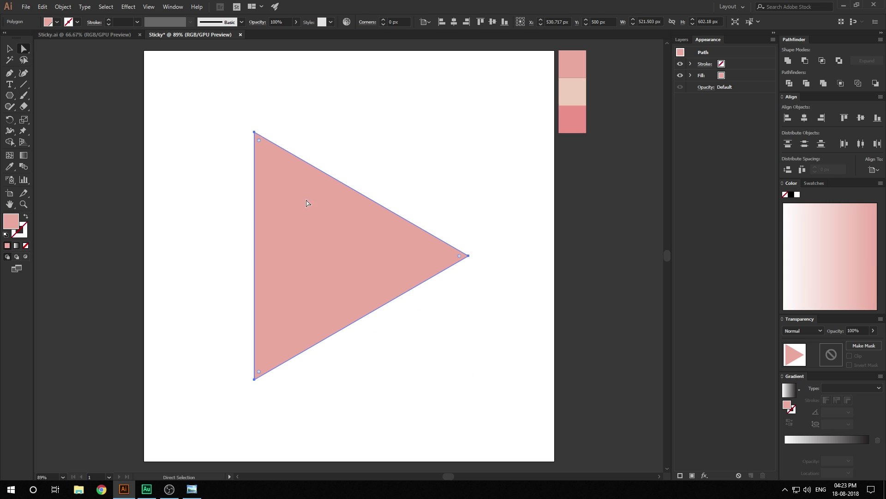
drag(260, 141, 271, 173)
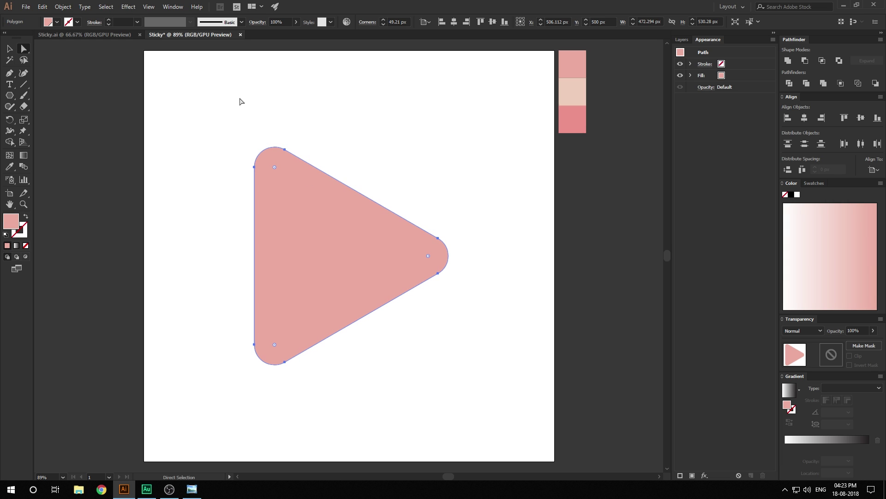
click(10, 49)
Scale the rounded triangle up slightly from its centre, keeping its proportions, and deselect it
scroll(467, 305, down, 2)
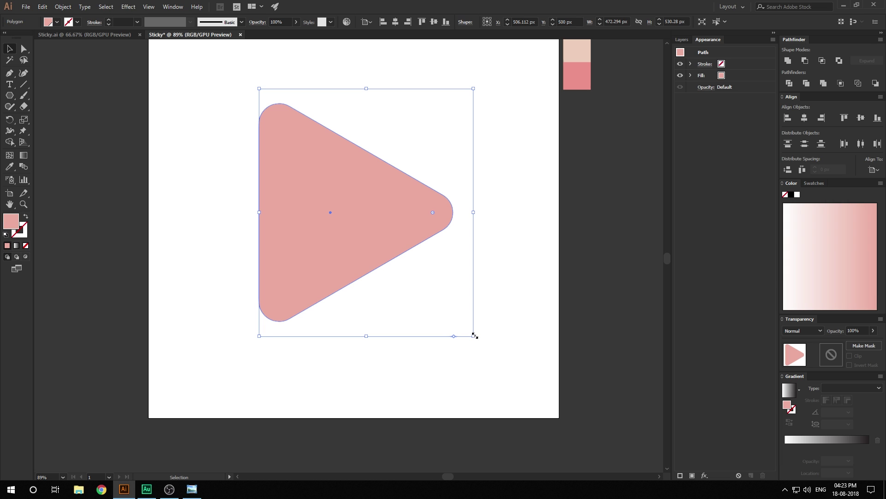
drag(473, 336, 493, 349)
click(519, 298)
drag(446, 304, 451, 344)
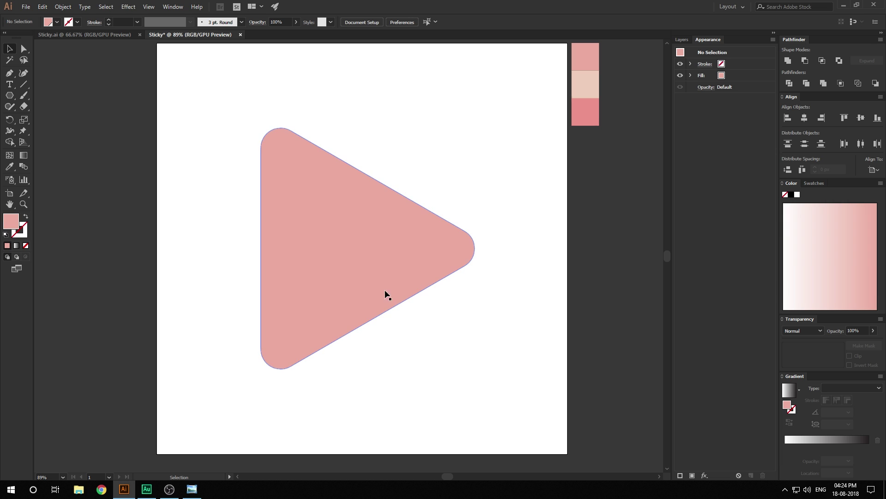
Check the drips in Sticky.ai, and draw a wavy Curvature tool strand from the triangle's lower-left corner past the artboard's bottom edge and back up
scroll(344, 331, down, 2)
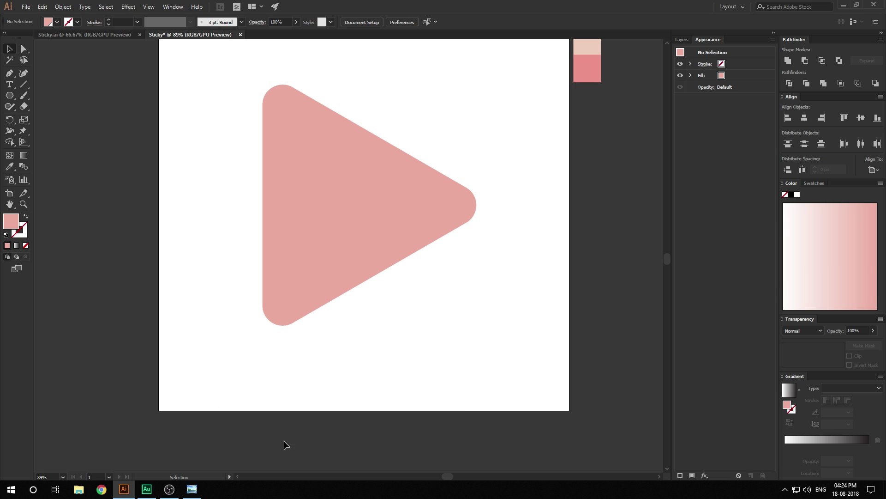
click(92, 34)
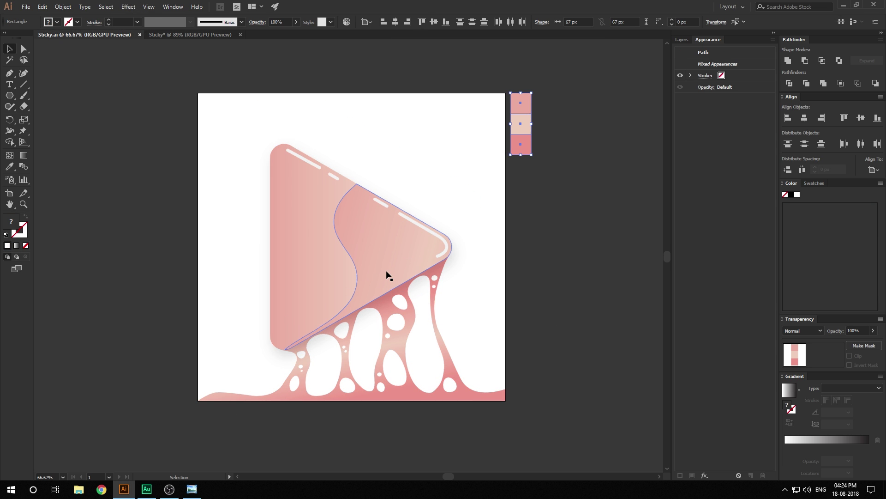
click(173, 35)
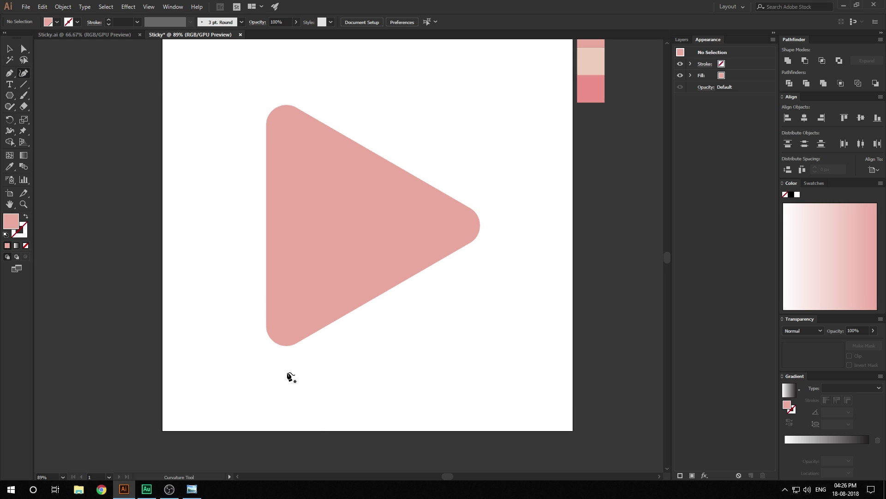
click(285, 341)
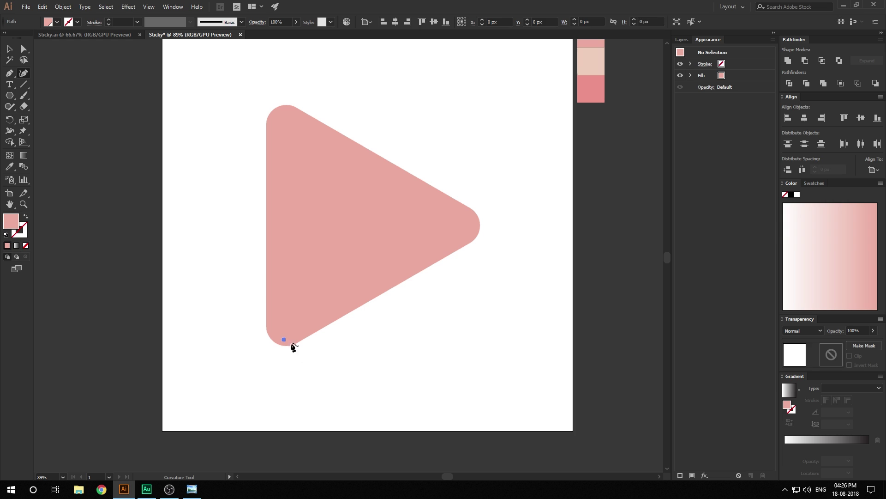
click(298, 354)
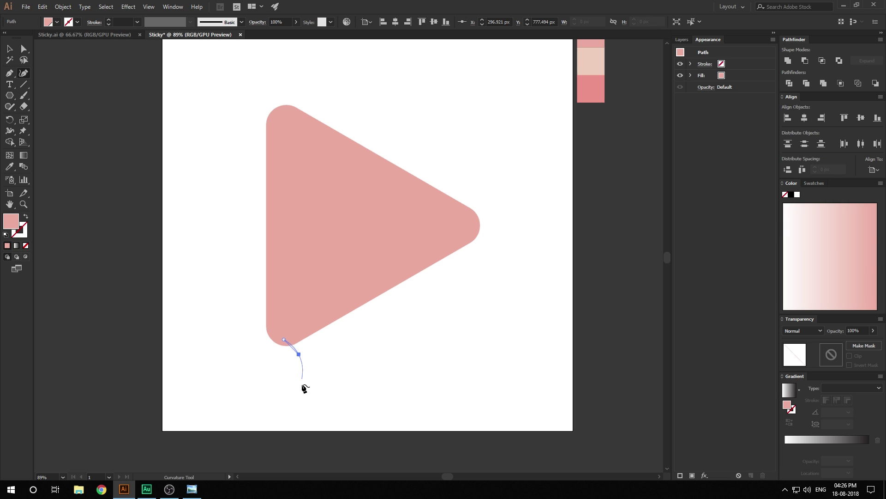
click(304, 389)
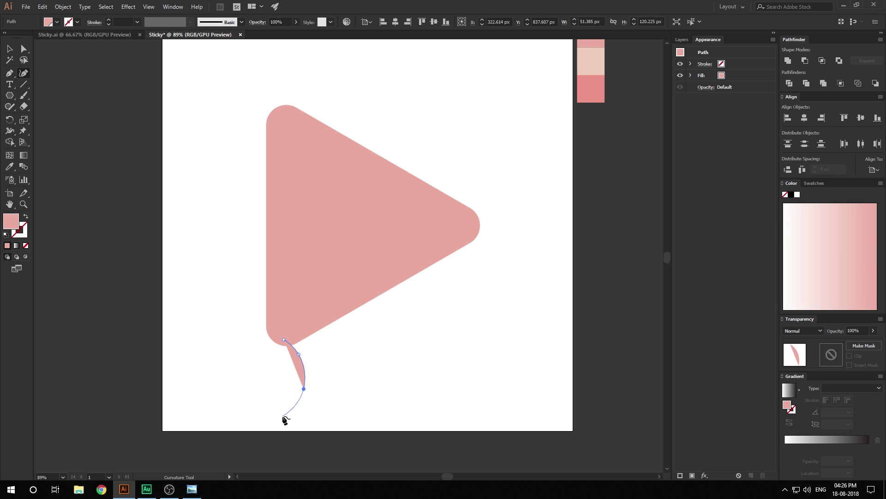
click(282, 416)
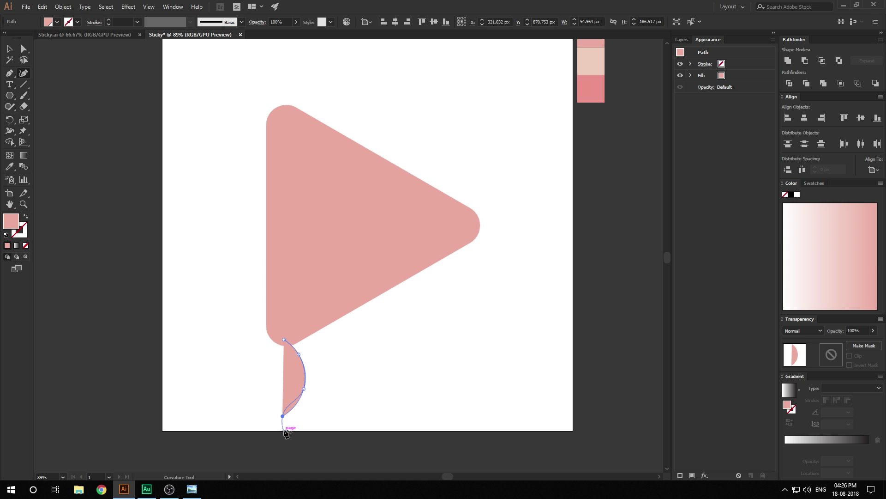
click(284, 430)
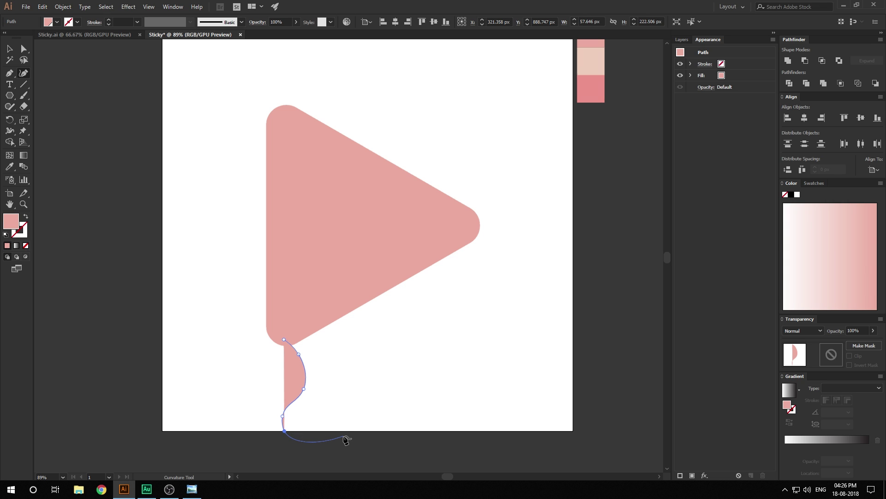
click(328, 435)
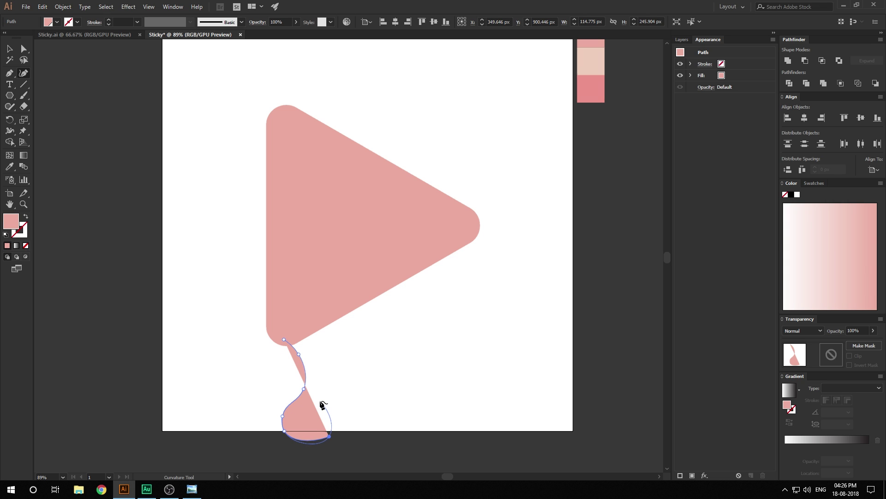
click(320, 400)
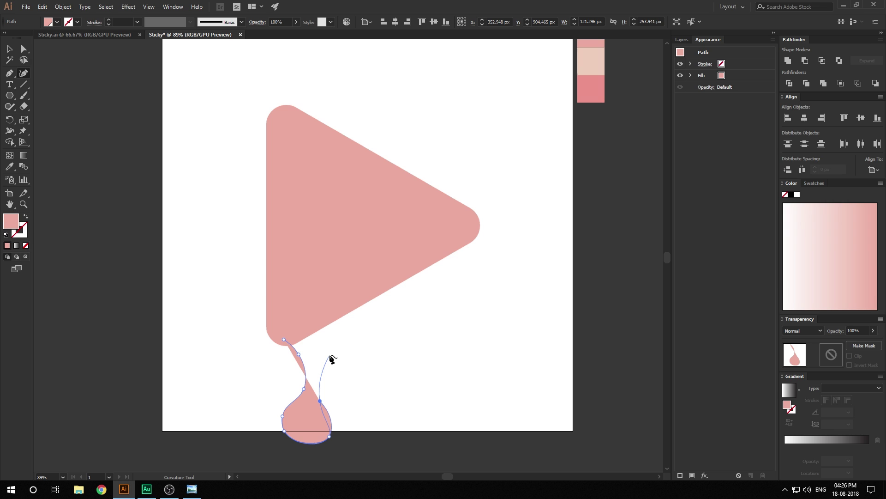
click(329, 355)
click(322, 337)
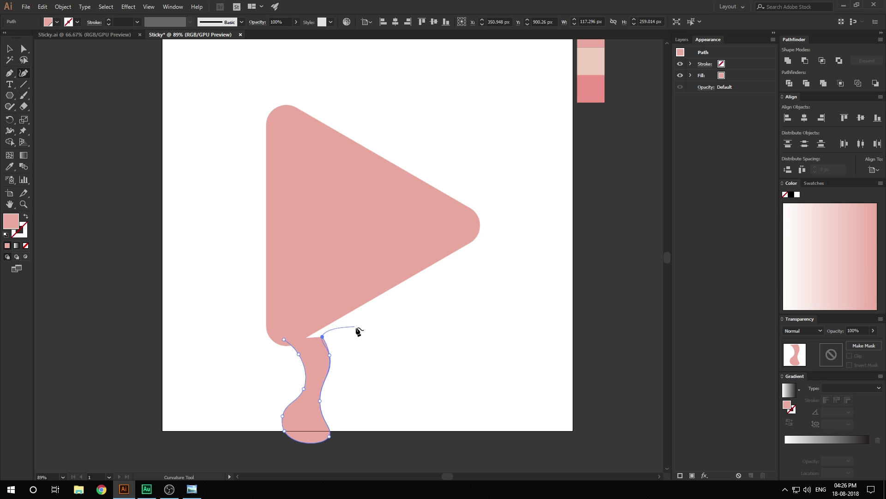
Continue the path with an arched gap and a second wavy drip that passes the artboard's bottom edge and returns to the triangle's lower side
click(353, 329)
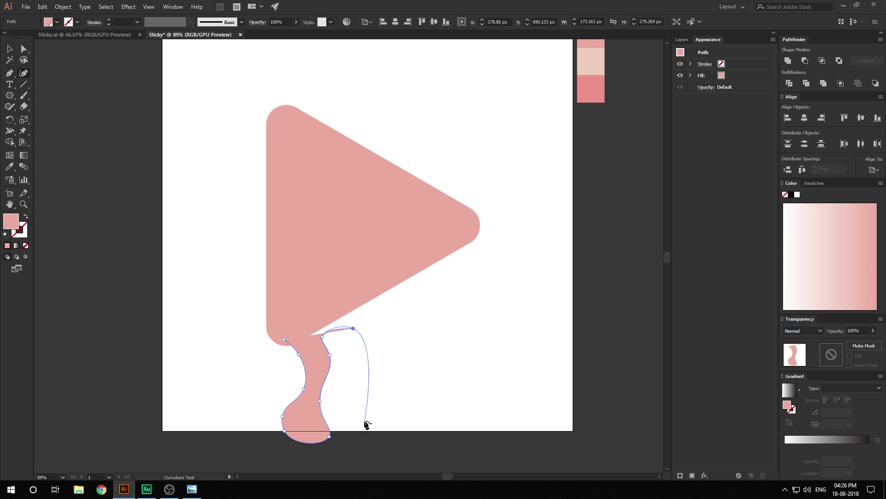
click(366, 407)
click(347, 436)
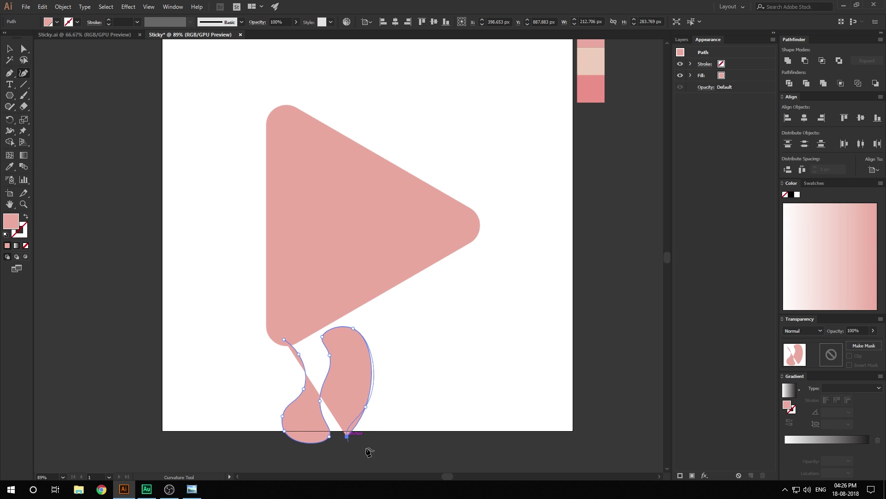
click(396, 447)
click(404, 423)
click(388, 393)
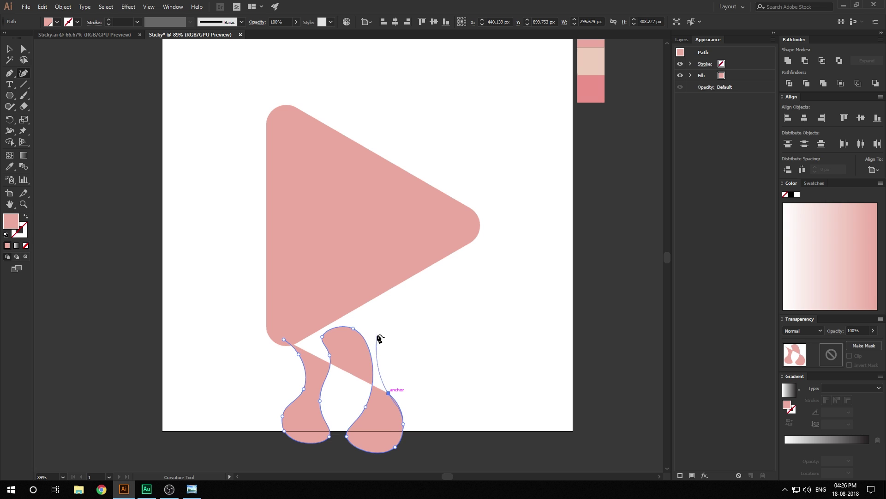
click(383, 303)
click(390, 292)
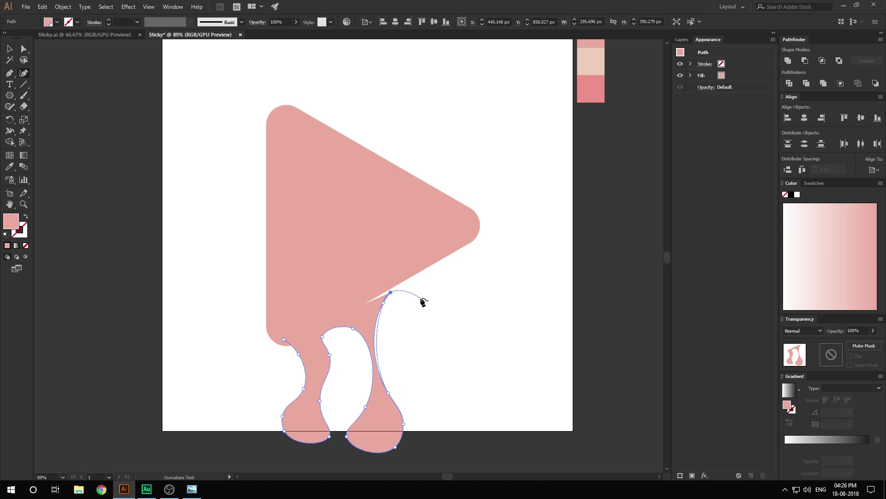
Add a second, taller arched gap and a third wavy drip running past the artboard's bottom edge and back up near the triangle's right corner
click(420, 298)
click(418, 363)
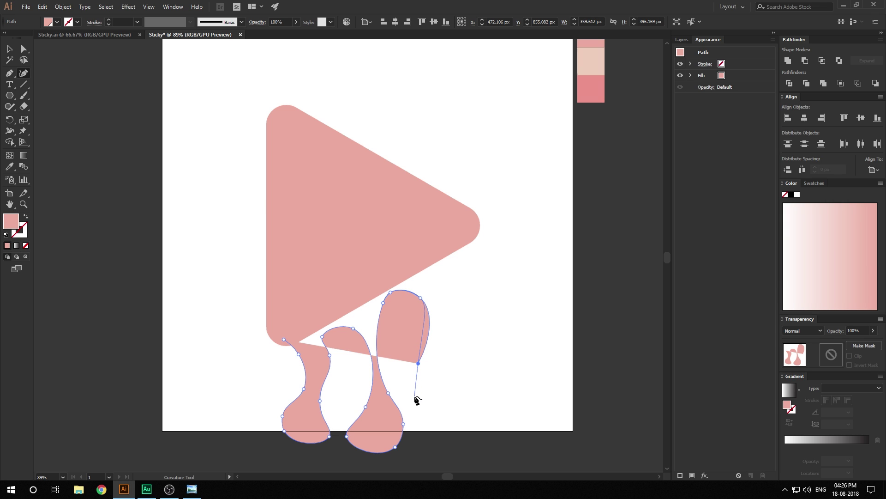
click(414, 396)
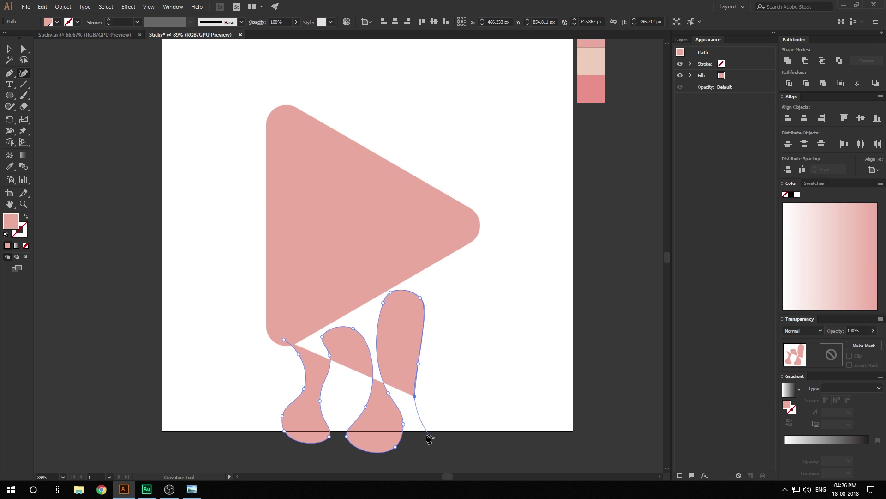
click(429, 419)
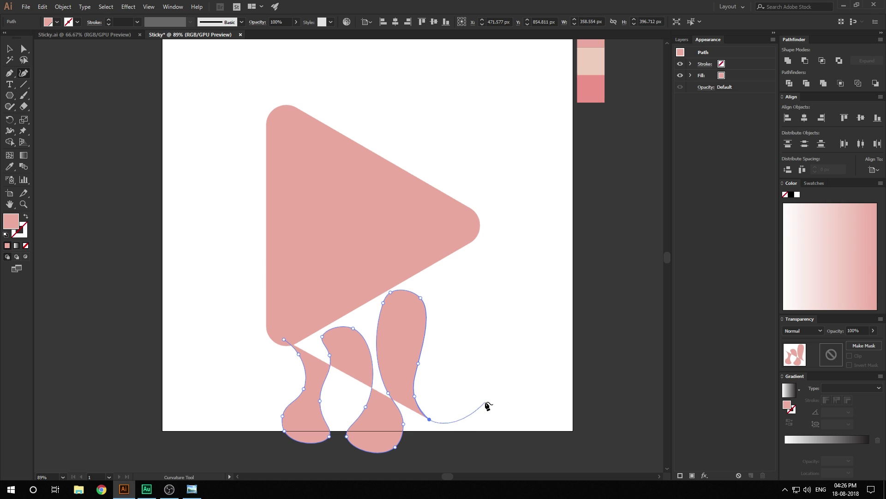
click(485, 402)
key(ctrl+z)
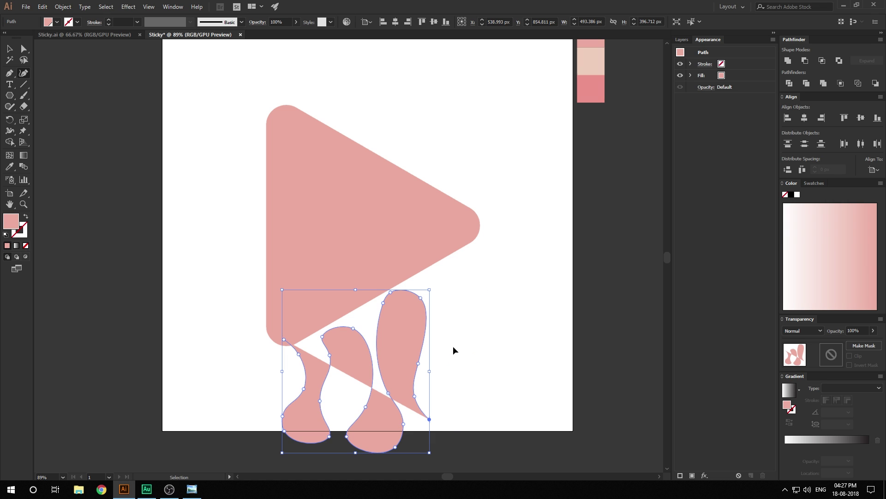
click(446, 439)
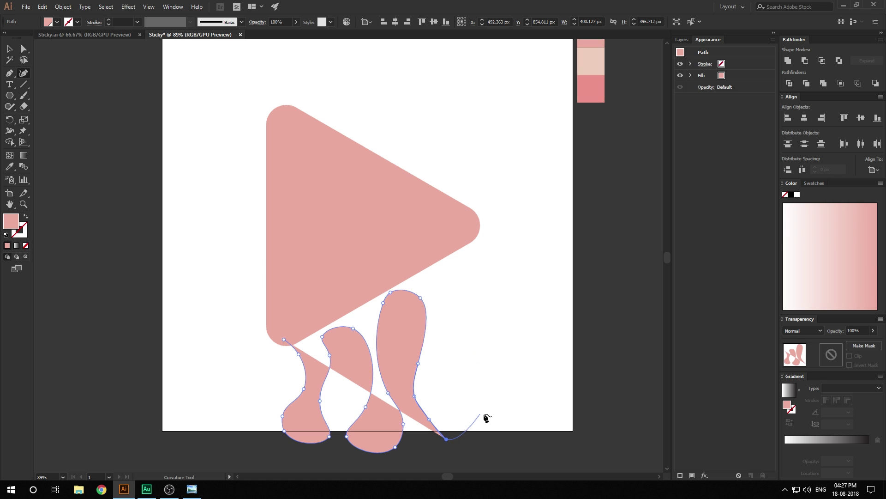
click(481, 438)
click(478, 407)
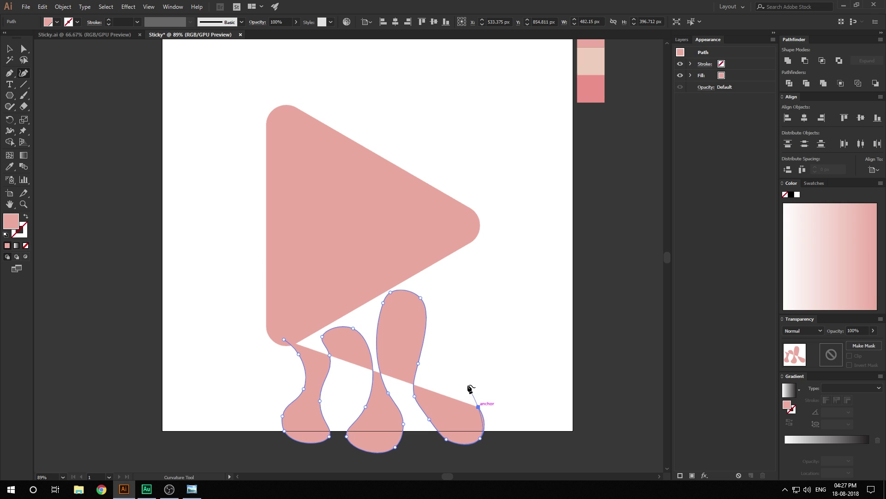
click(459, 366)
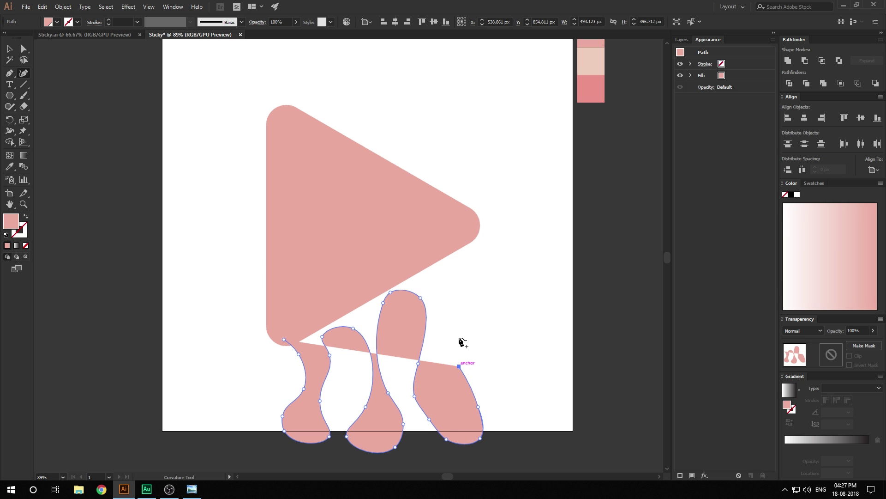
click(460, 305)
click(453, 269)
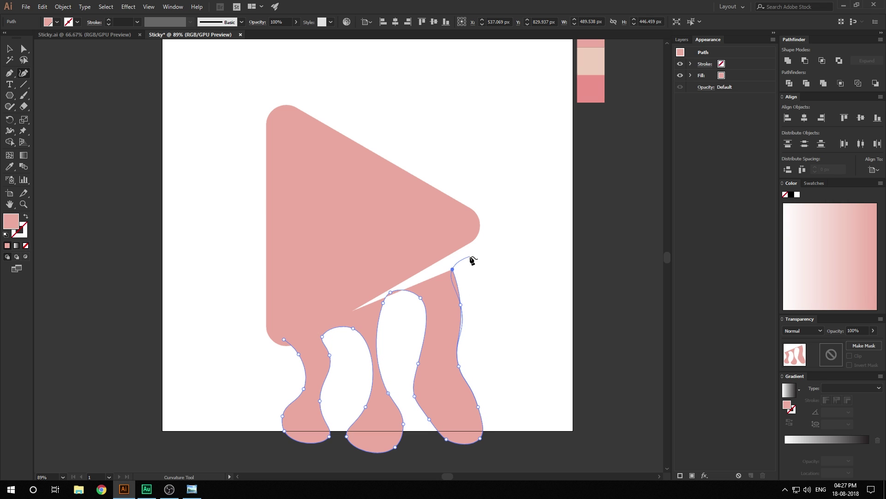
Add a narrow third gap and a fourth drip slanting right past the artboard's bottom edge, then back up to just below the triangle's right corner
click(473, 255)
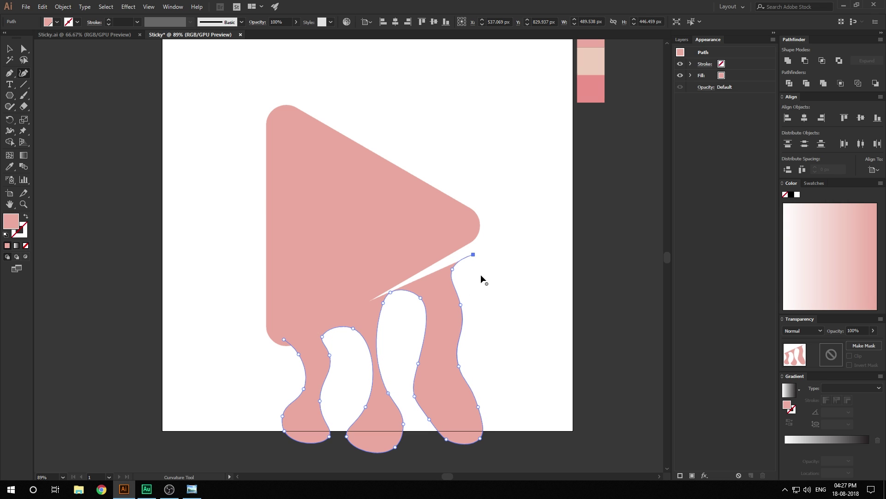
click(485, 342)
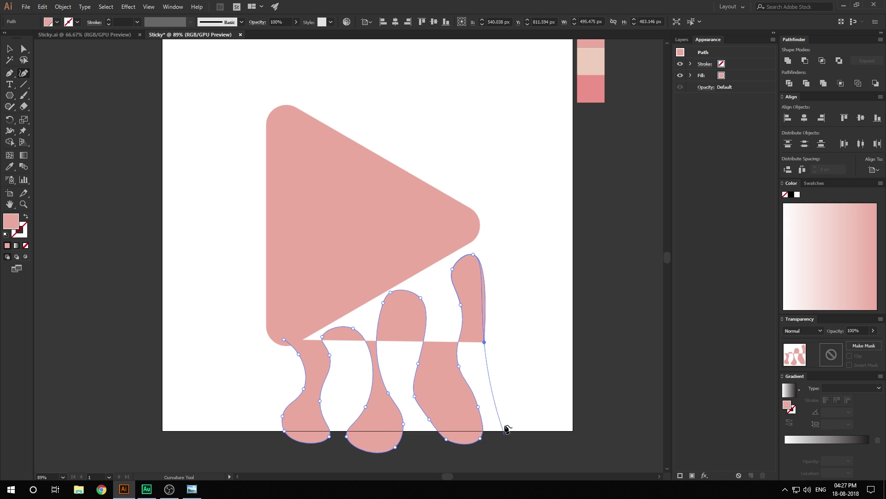
click(507, 398)
click(493, 441)
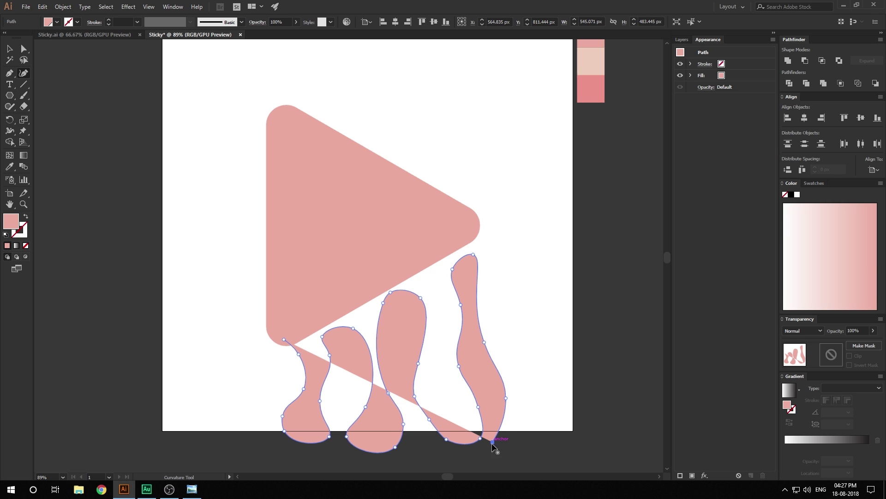
click(559, 447)
click(531, 397)
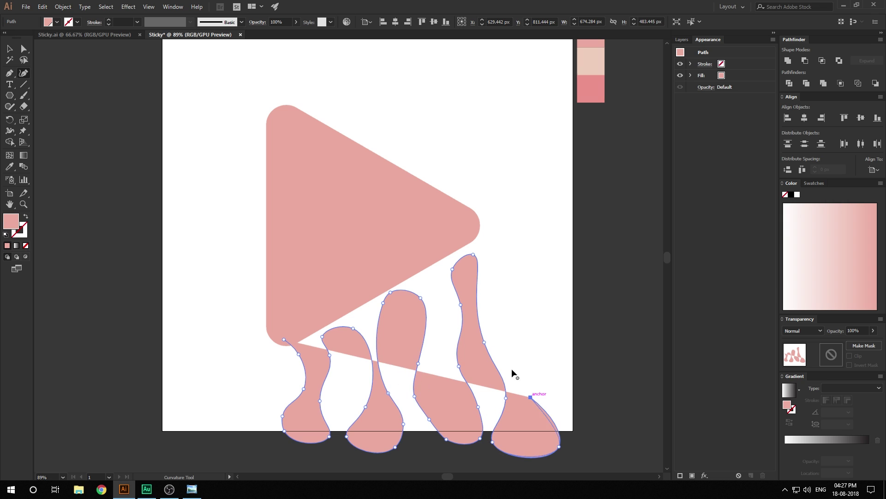
click(487, 317)
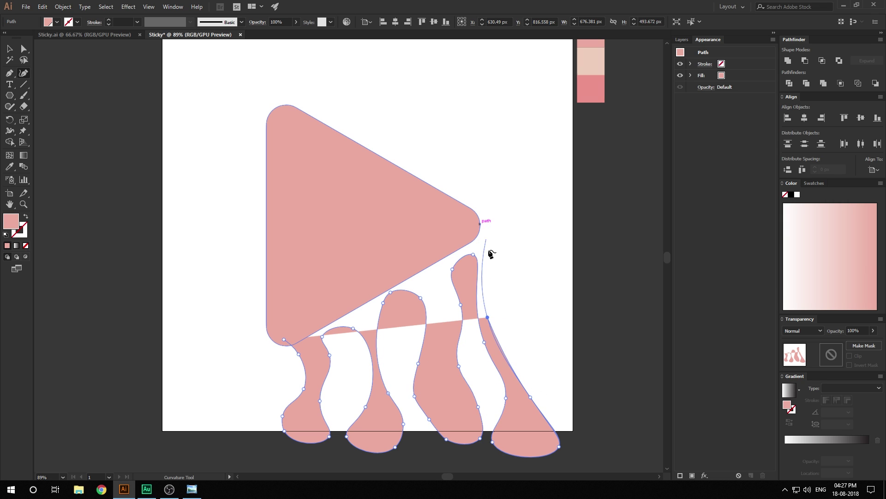
click(488, 285)
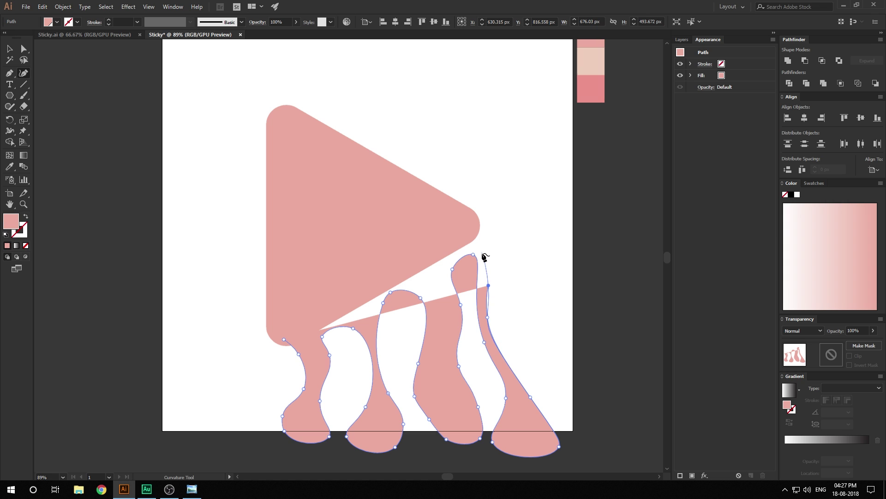
click(483, 253)
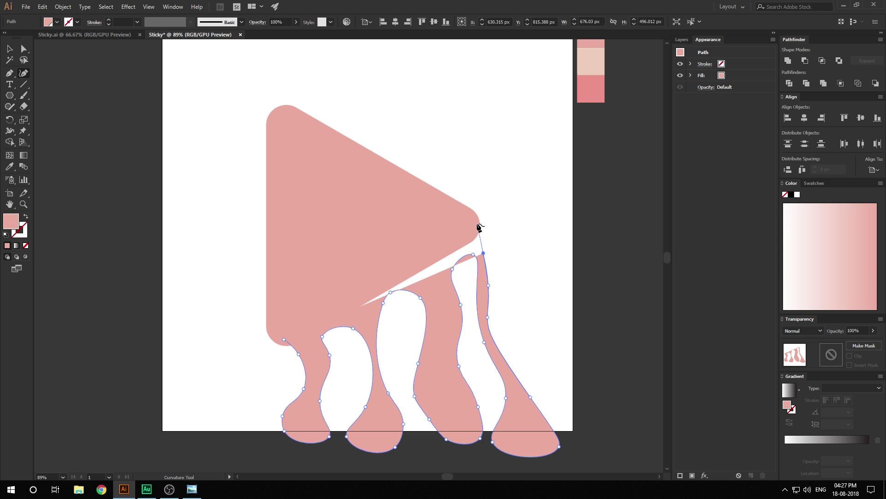
Close the path across the triangle's interior at its starting point, giving a drips shape about 676 x 595 px, and deselect it
click(478, 225)
click(371, 231)
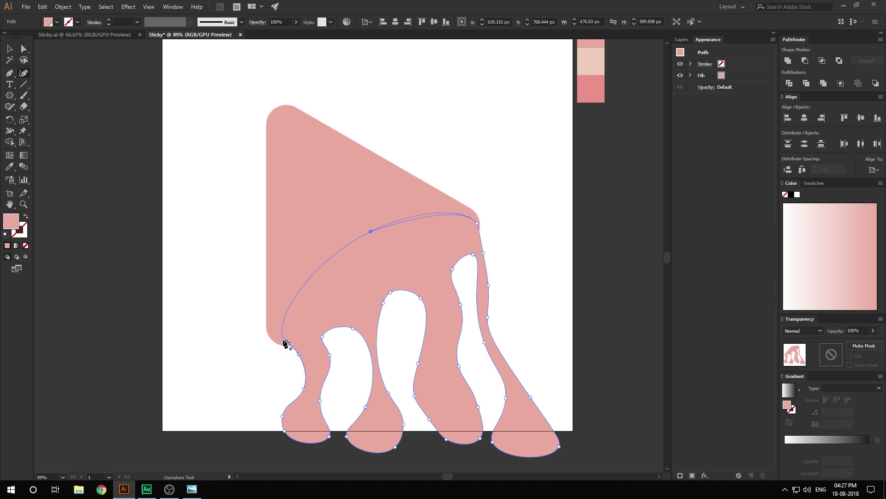
click(284, 340)
key(v)
click(221, 217)
Enlarge the triangle proportionally from its centre to about 573 x 645 px, and centre it horizontally and vertically on the artboard
click(354, 206)
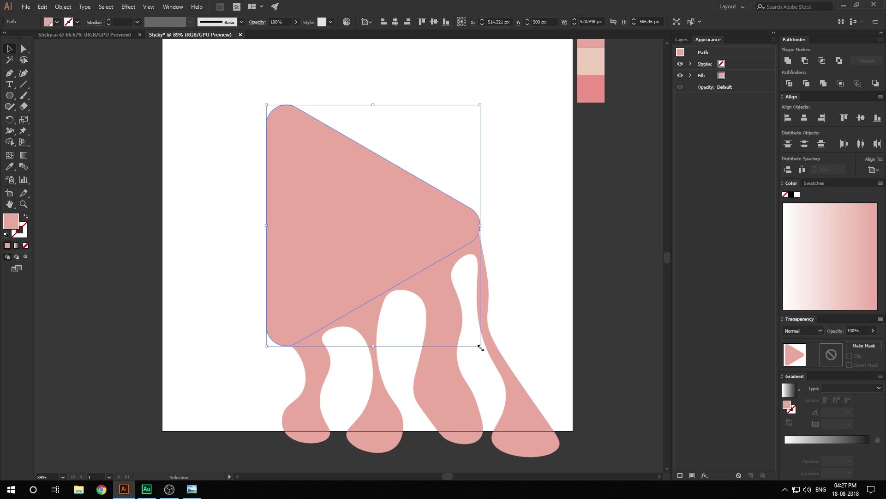
drag(480, 347, 491, 359)
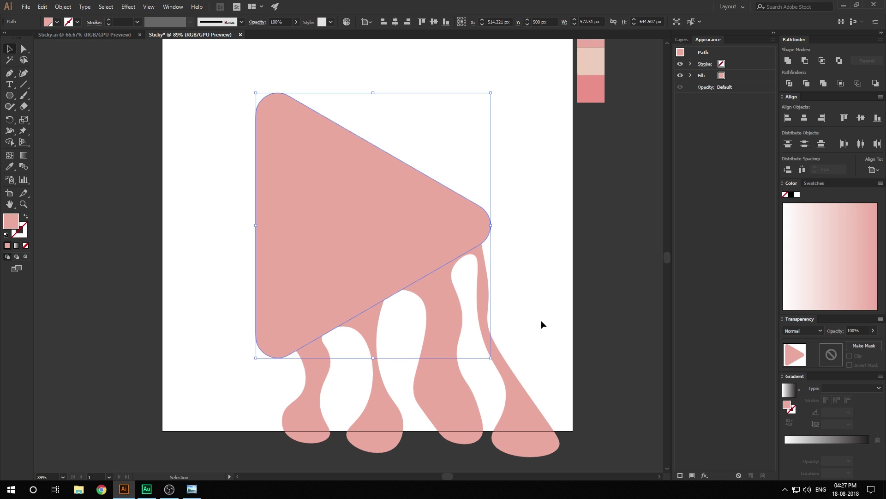
click(433, 229)
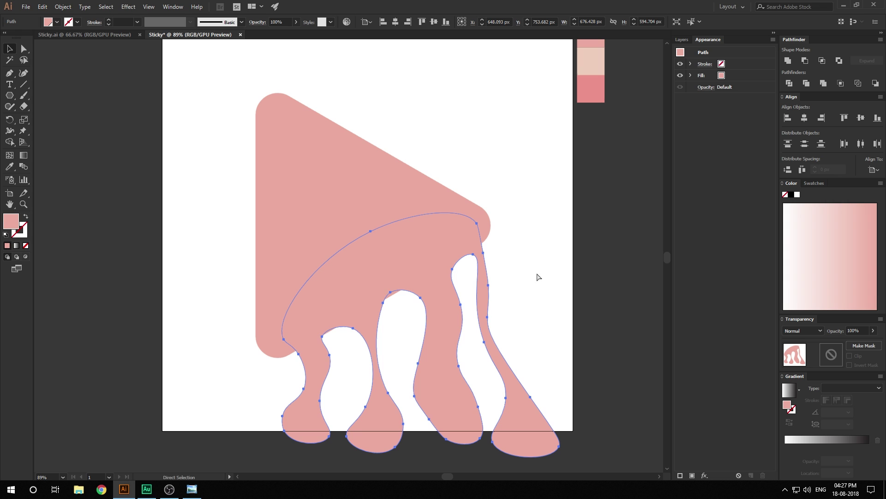
click(525, 245)
drag(340, 211, 345, 207)
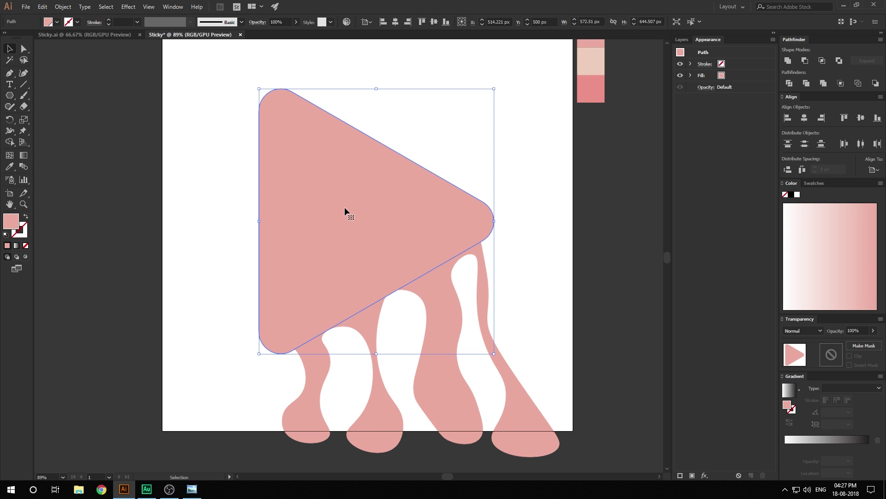
click(804, 117)
click(861, 118)
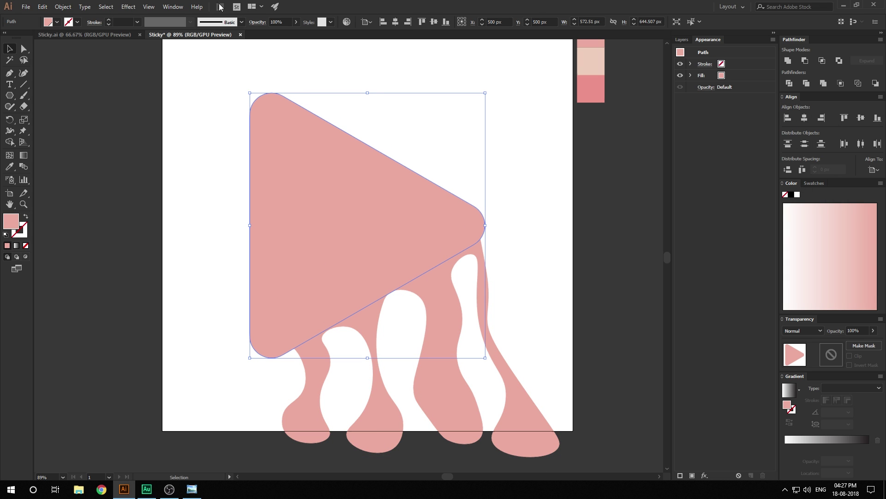
click(173, 7)
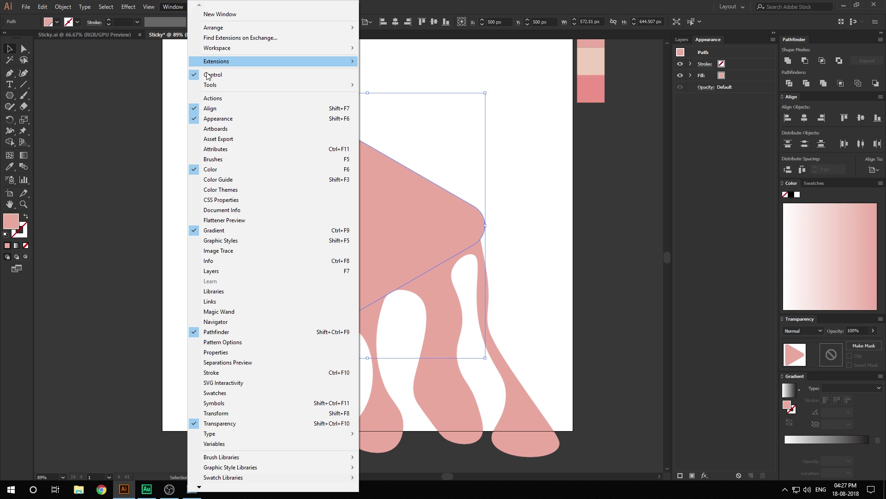
click(513, 157)
Move the drips shape slightly down and left so it fits under the triangle's lower edge, at about X 620, Y 784 px
click(449, 332)
drag(440, 337, 432, 346)
click(505, 314)
drag(414, 289, 417, 287)
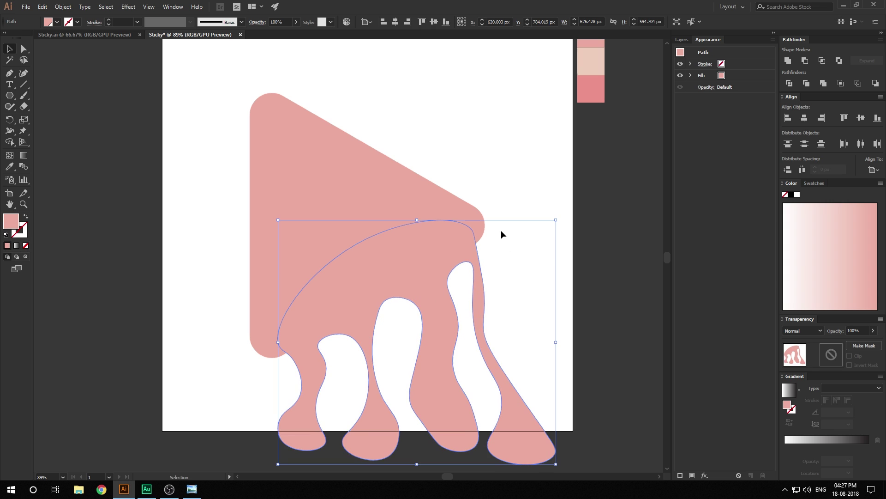
Recolour the drips with the darker pink of the palette's lowest swatch and place them behind the triangle
click(592, 88)
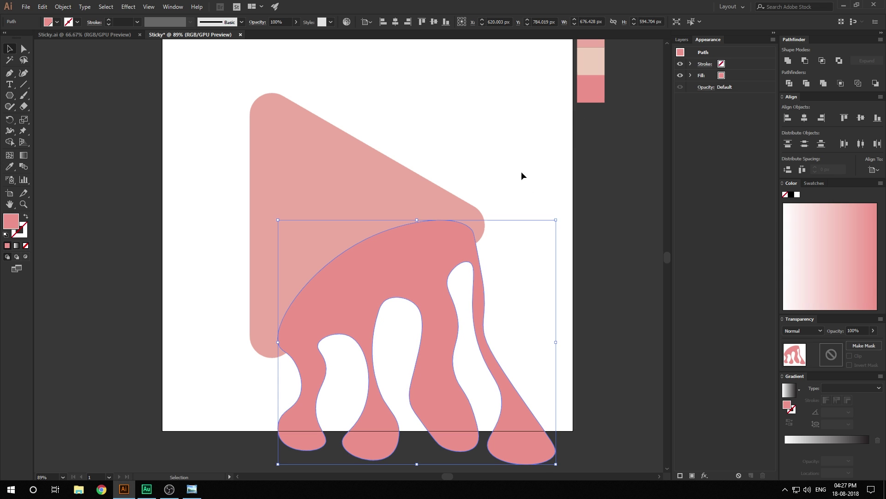
click(522, 172)
click(389, 266)
key(a)
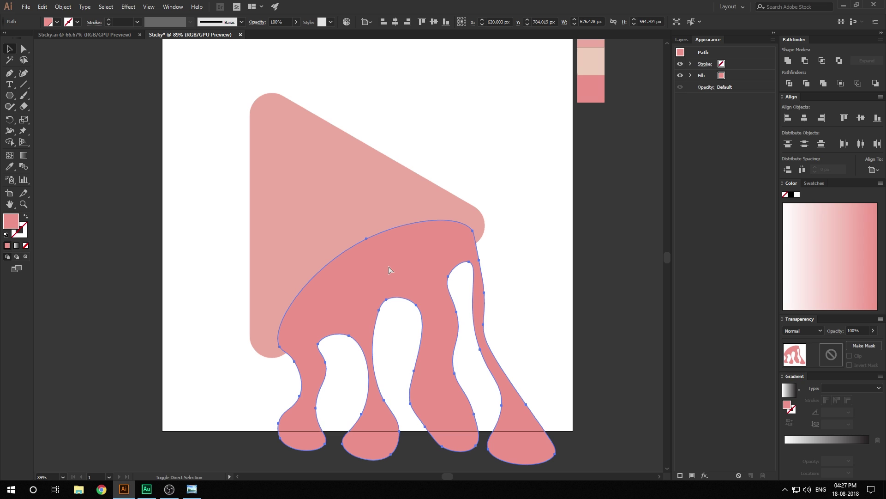
key(ctrl+[)
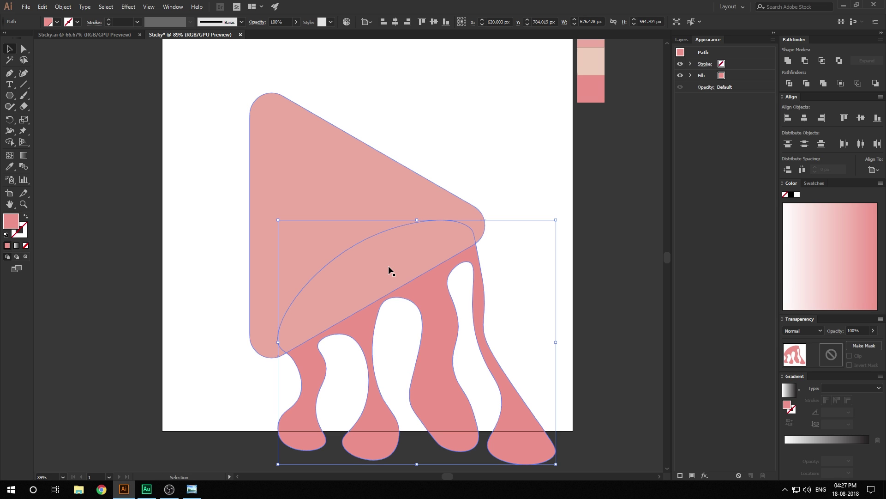
Expand Layer 1 to examine the stacking order of its objects, and clear the selection
click(682, 40)
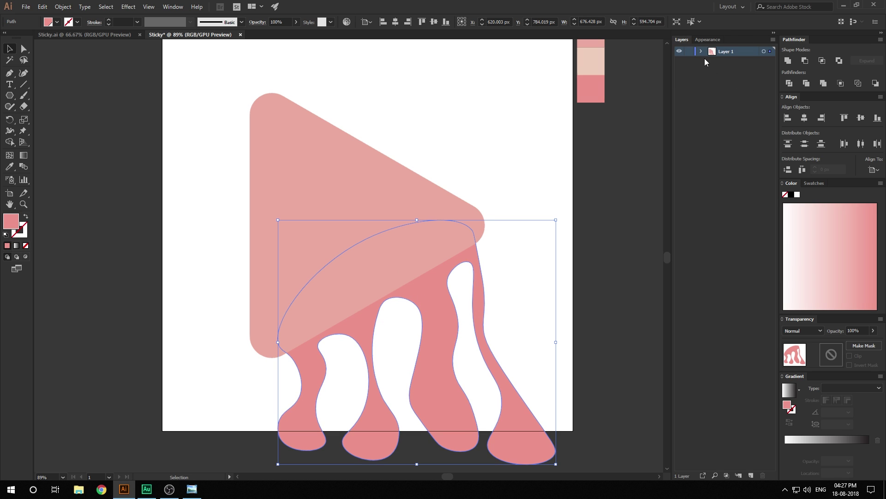
click(701, 52)
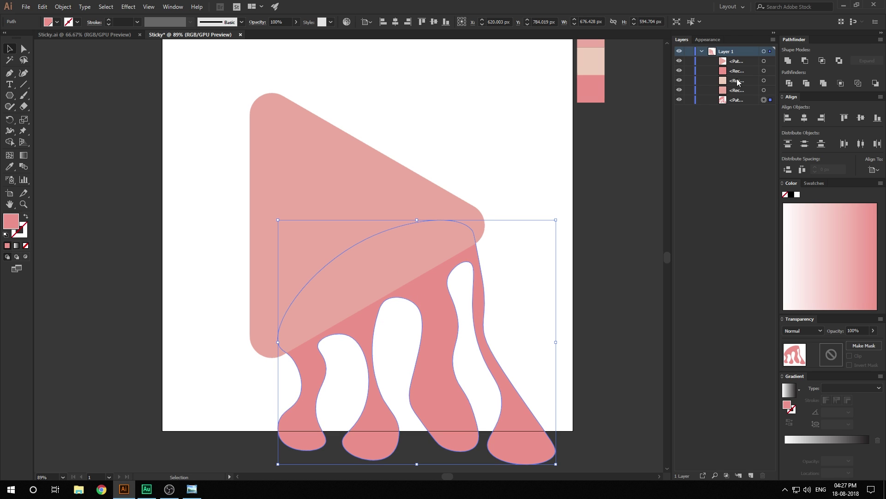
click(567, 264)
Reshape the drips' left end with the Curvature tool so its anchors follow the triangle's rounded lower-left corner before flowing into the first drip
drag(407, 383, 400, 357)
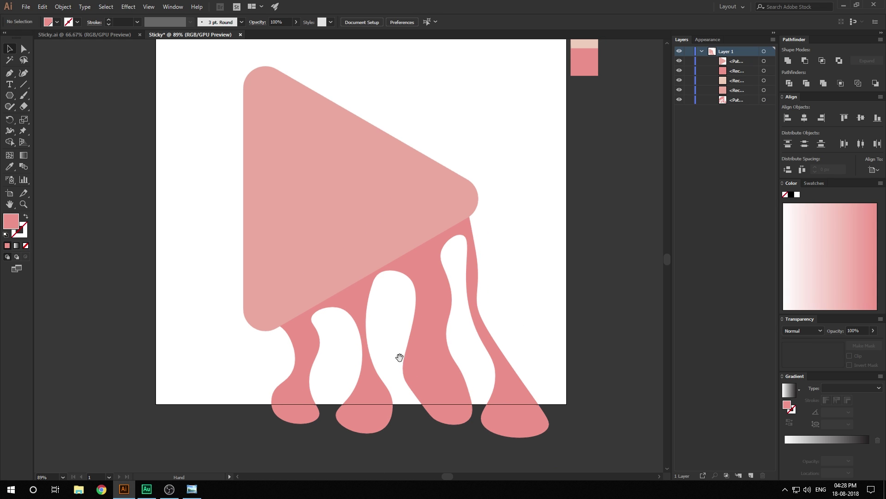
scroll(260, 359, up, 1)
drag(298, 358, 283, 336)
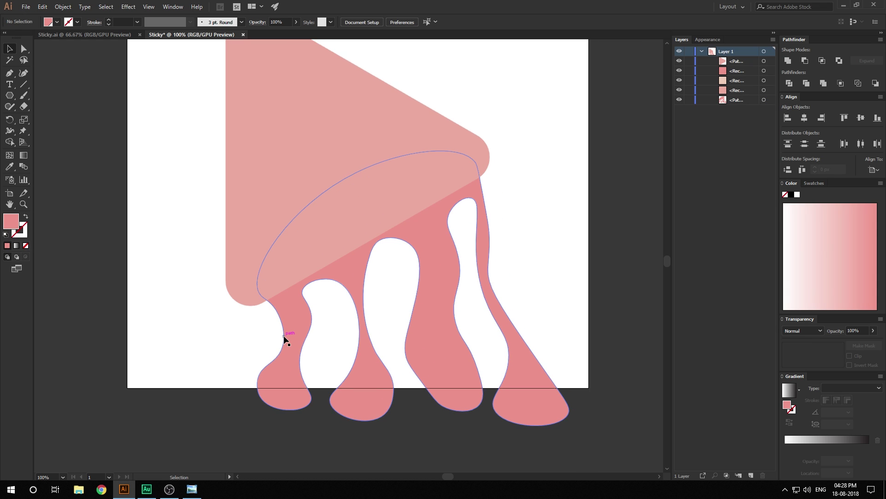
scroll(284, 339, up, 1)
click(22, 72)
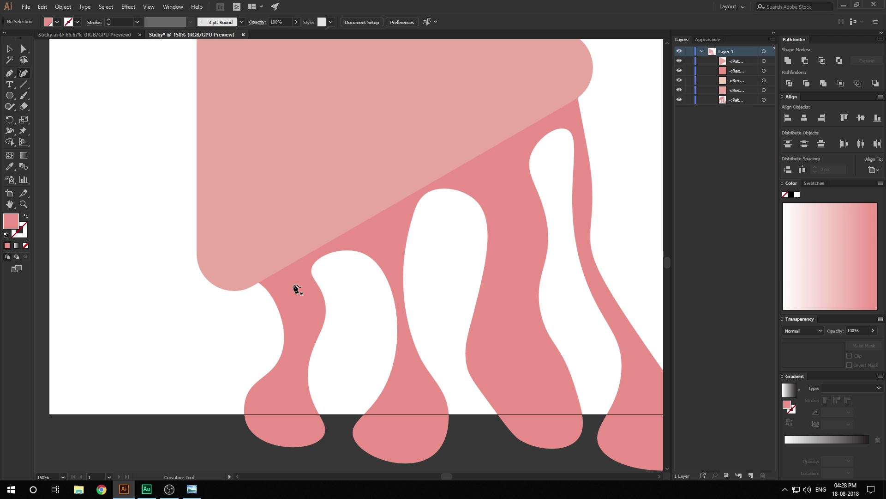
click(11, 49)
click(275, 278)
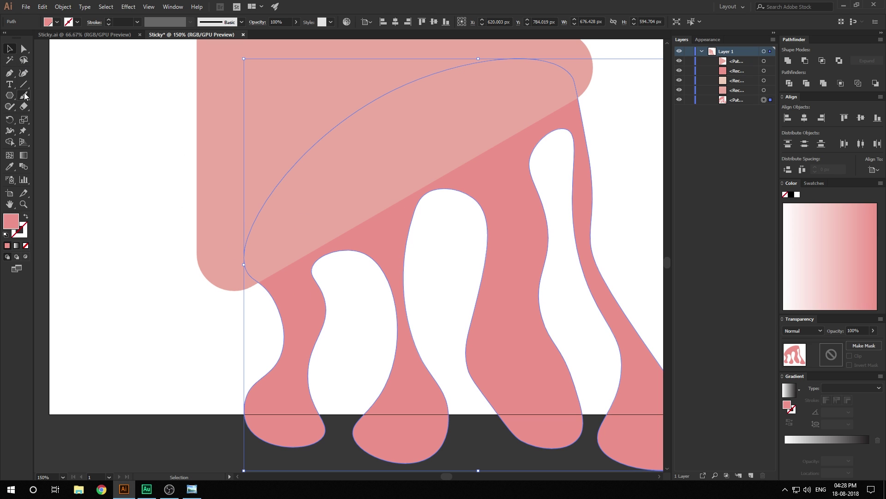
click(21, 72)
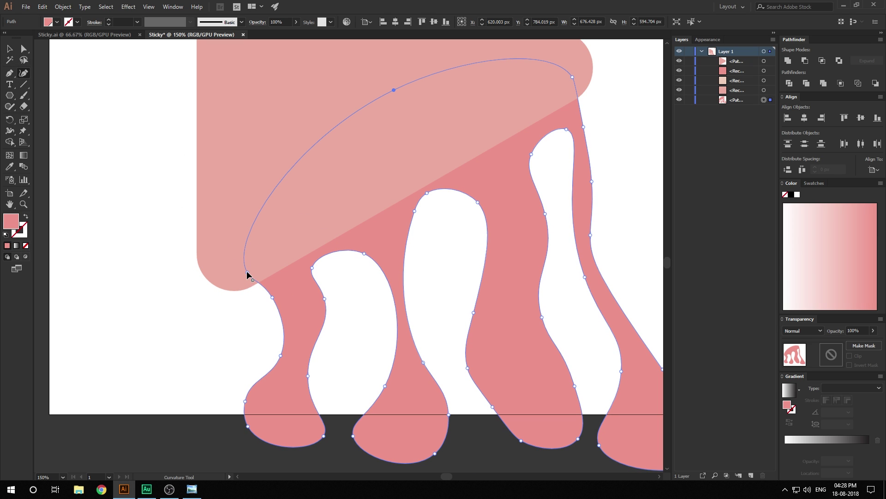
drag(246, 271, 209, 281)
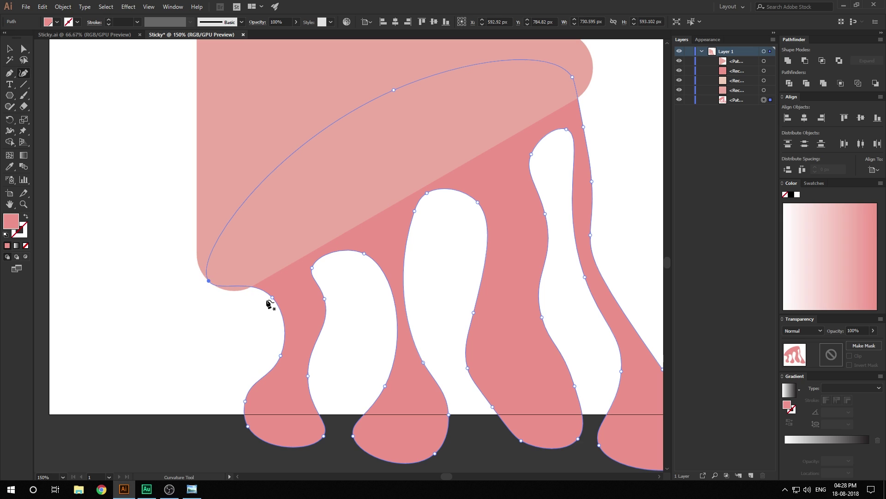
drag(272, 299, 200, 268)
click(221, 280)
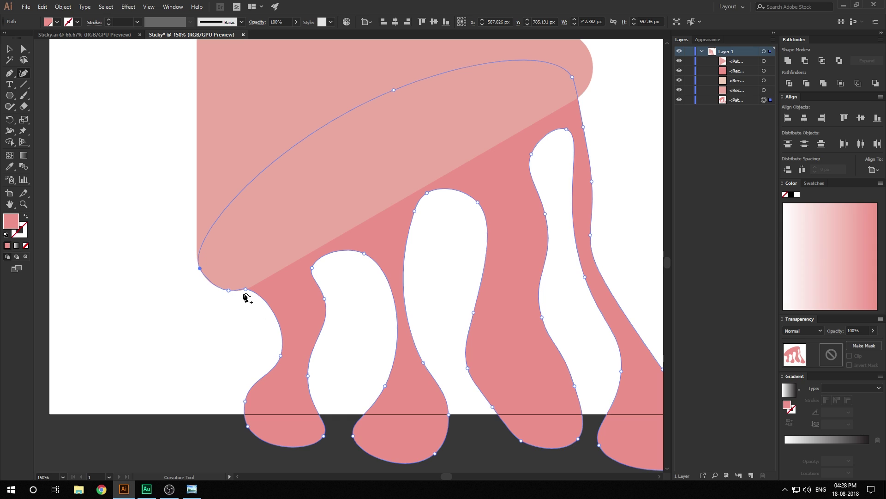
drag(246, 289, 250, 296)
Smooth the gap between the first and second drips by shifting its upper-left side anchor and its top anchor slightly left
drag(345, 331, 334, 334)
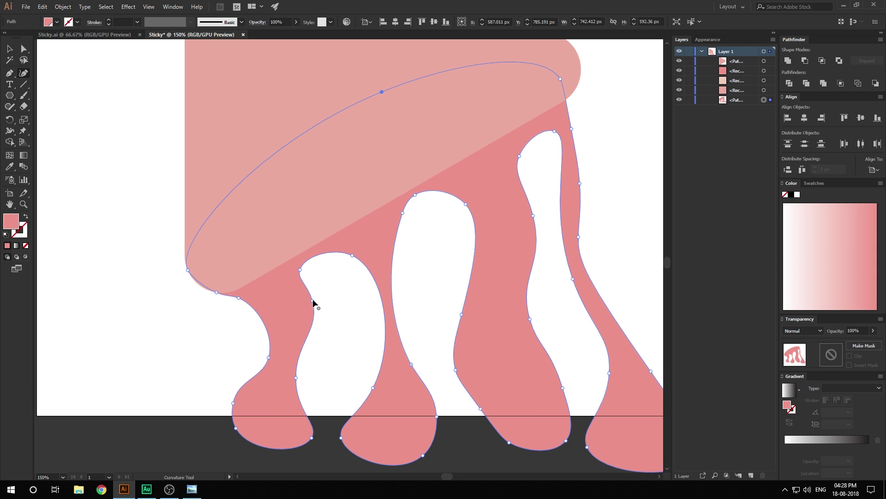
drag(312, 298, 302, 297)
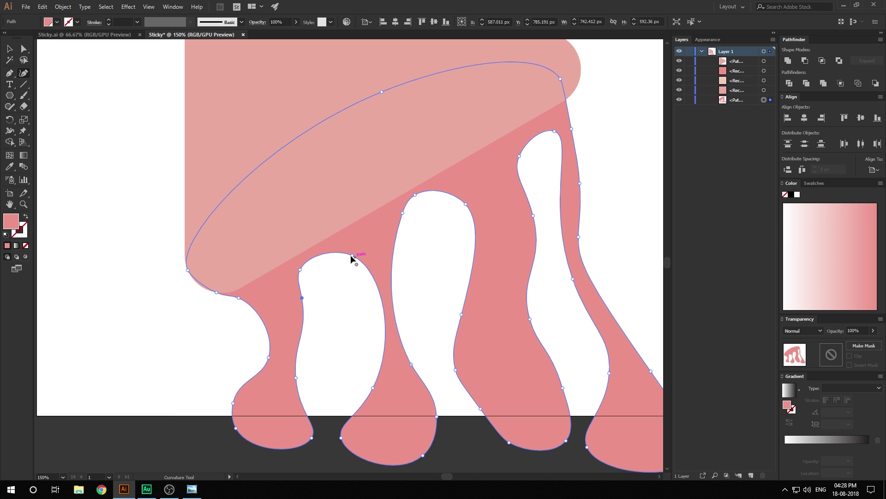
drag(351, 254, 339, 250)
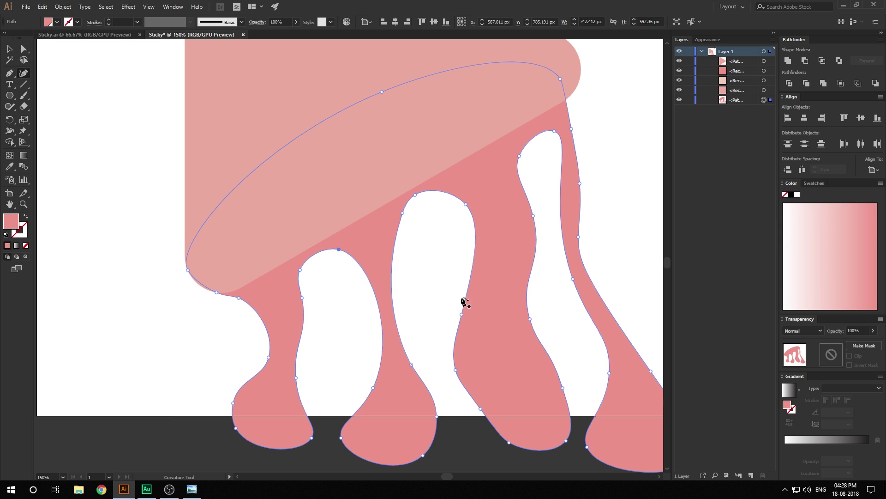
Straighten the right side of the gap before the third drip, and narrow the upper part of the rightmost strand
key(space)
drag(491, 305, 415, 308)
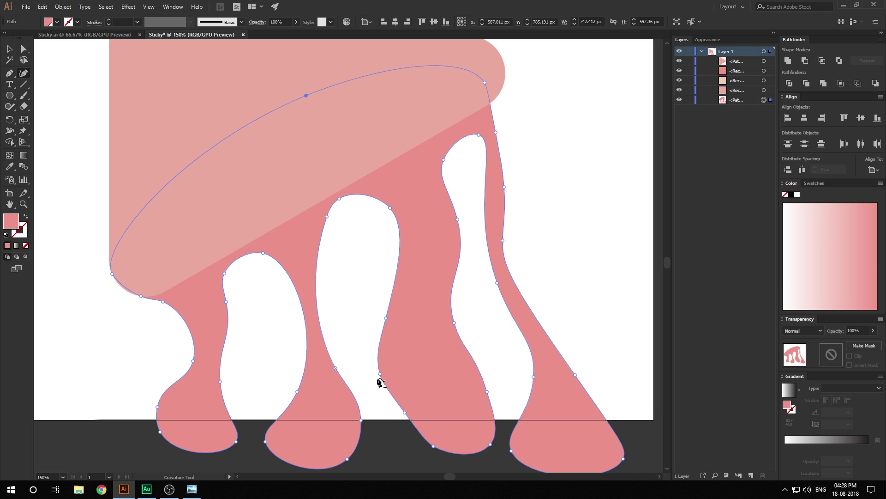
drag(379, 382, 397, 373)
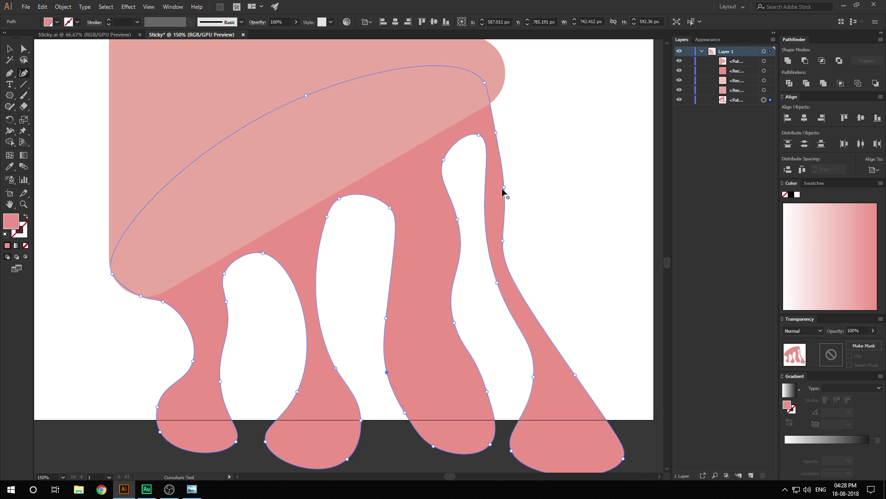
drag(503, 187, 496, 190)
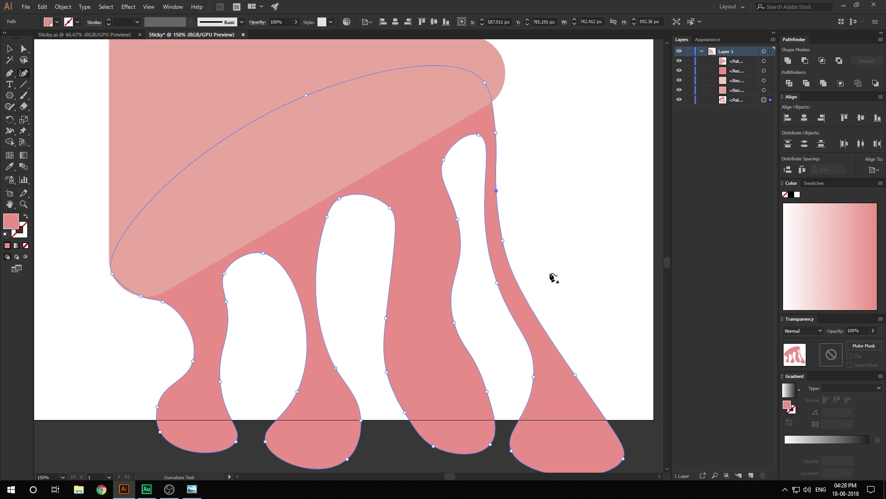
Move the drips' upper-right anchor onto the triangle's rounded right corner, and clear the selection
scroll(528, 195, up, 5)
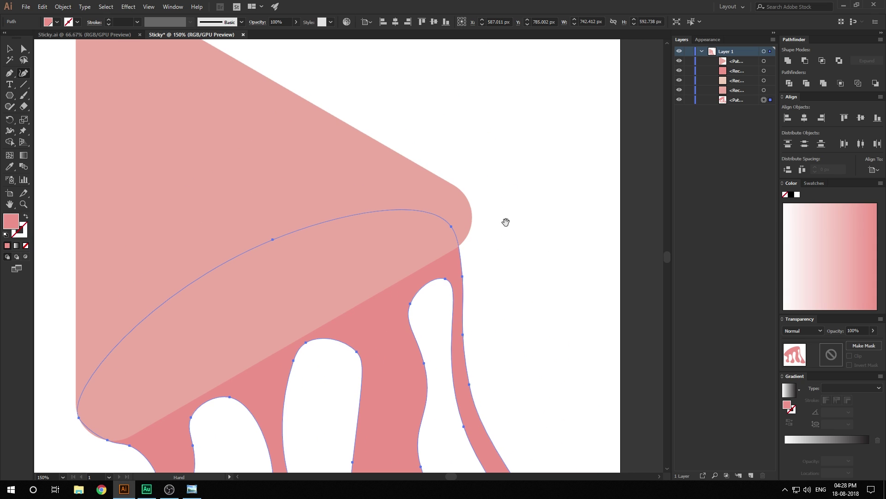
drag(451, 226, 470, 207)
key(ctrl+minus)
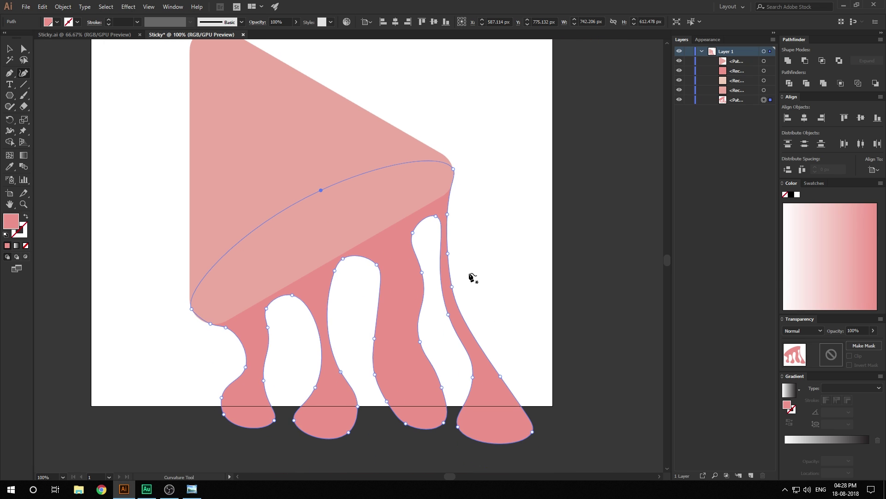
scroll(473, 277, down, 1)
click(10, 49)
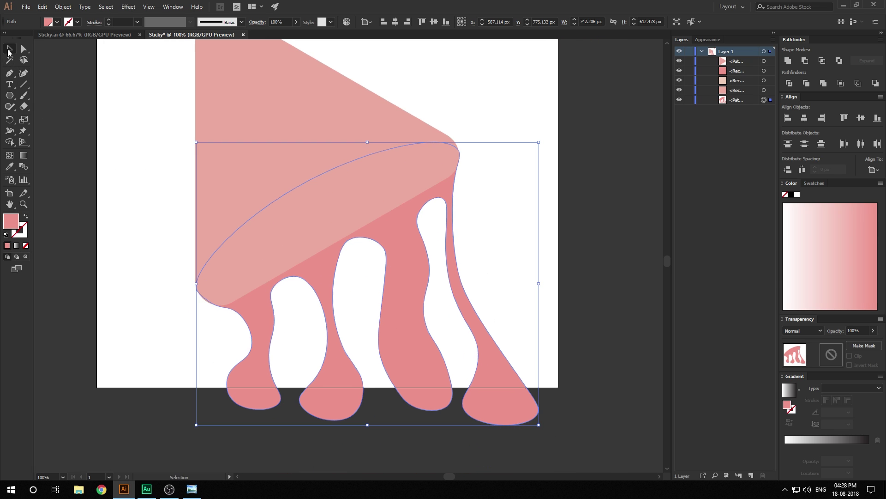
click(109, 106)
Start a puddle outline with the Pen tool at about X -33, Y 1006 px, arching it over the artboard's lower-left corner to about X 235, Y 981 px
click(10, 74)
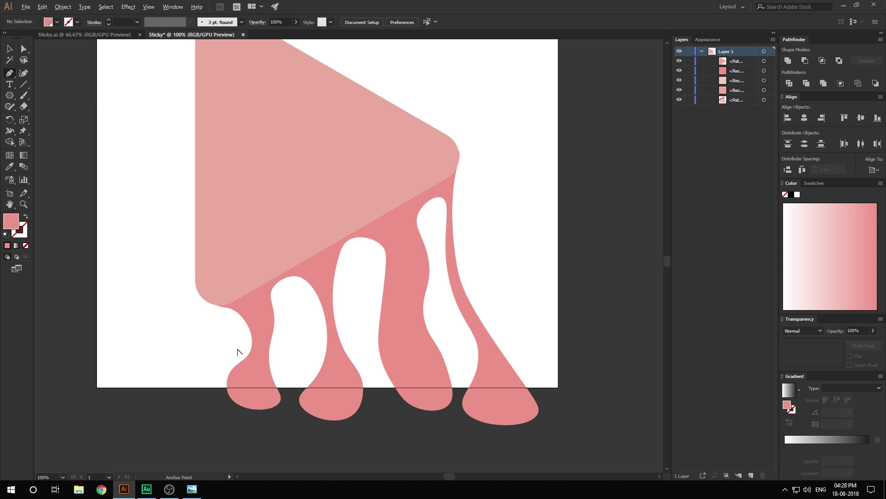
drag(238, 352, 276, 378)
scroll(257, 358, up, 1)
scroll(237, 358, down, 1)
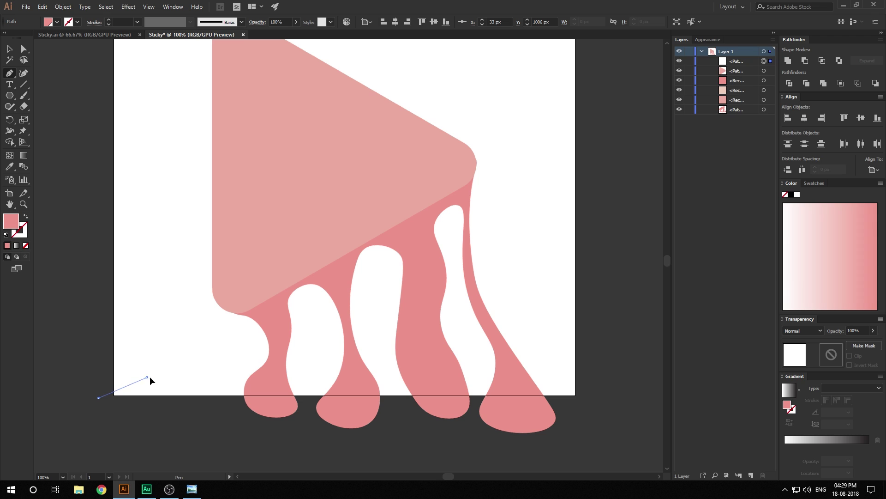
drag(146, 377, 161, 377)
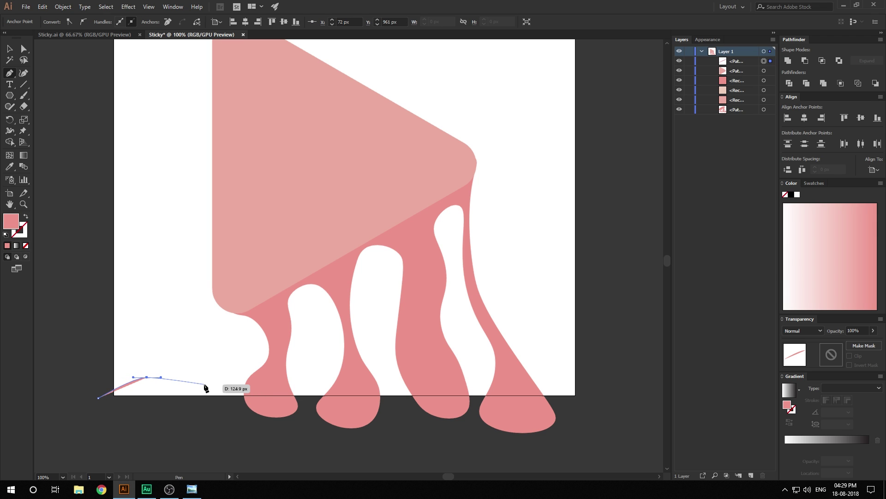
drag(147, 377, 182, 374)
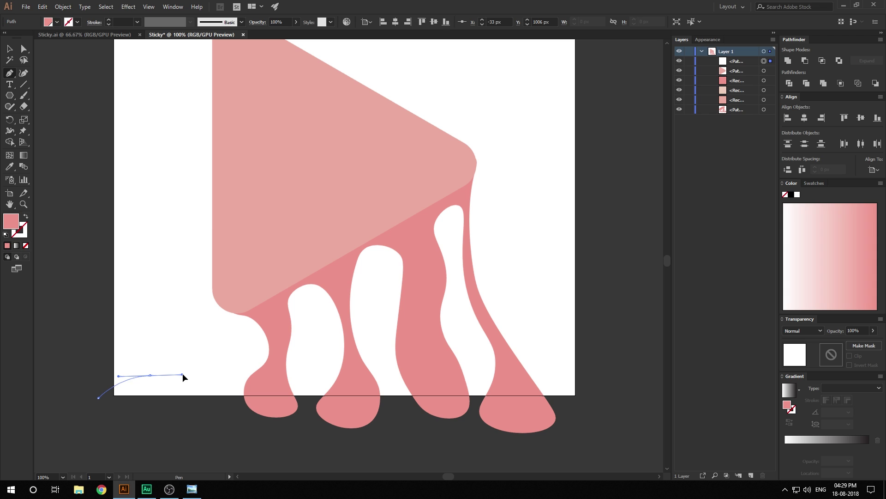
click(222, 387)
Continue the puddle outline in a curve up to the first drip's left edge, and carry it through the drip to its right edge
scroll(248, 388, up, 2)
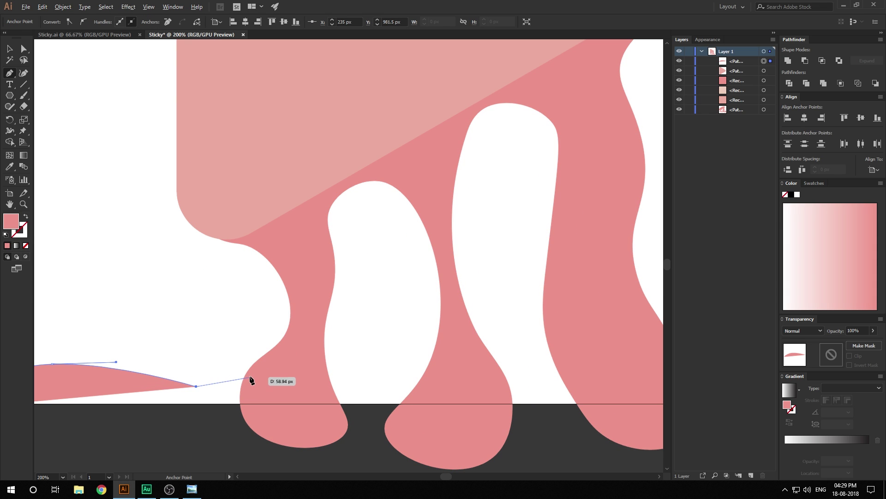
drag(251, 368, 270, 342)
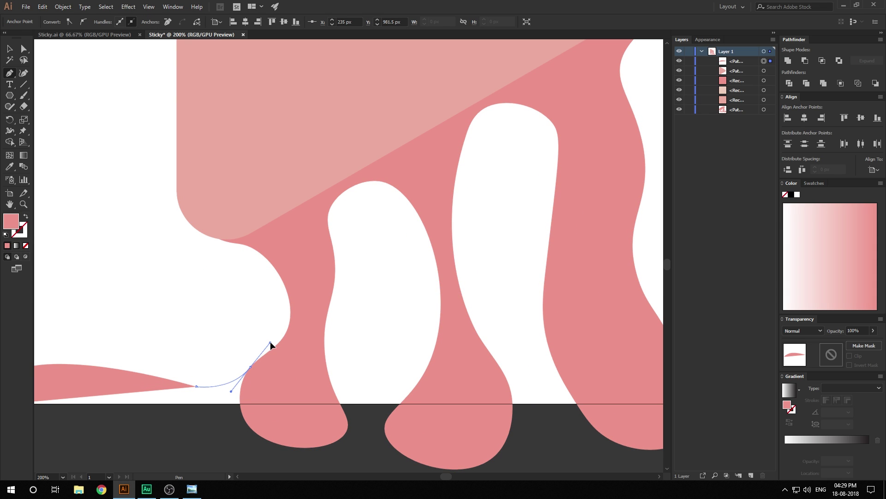
click(293, 391)
click(330, 381)
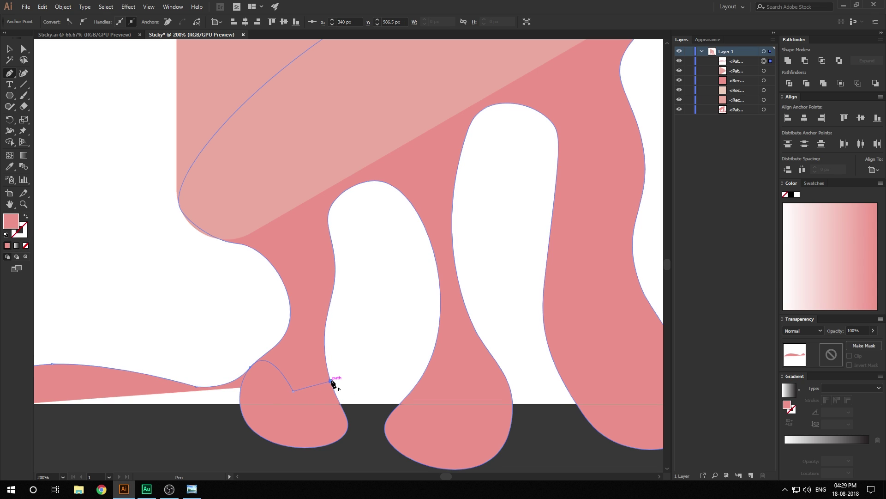
Curve the puddle outline beneath the first gap up to the second drip, ending at a point inside it at about X 514, Y 988 px
drag(367, 395, 383, 394)
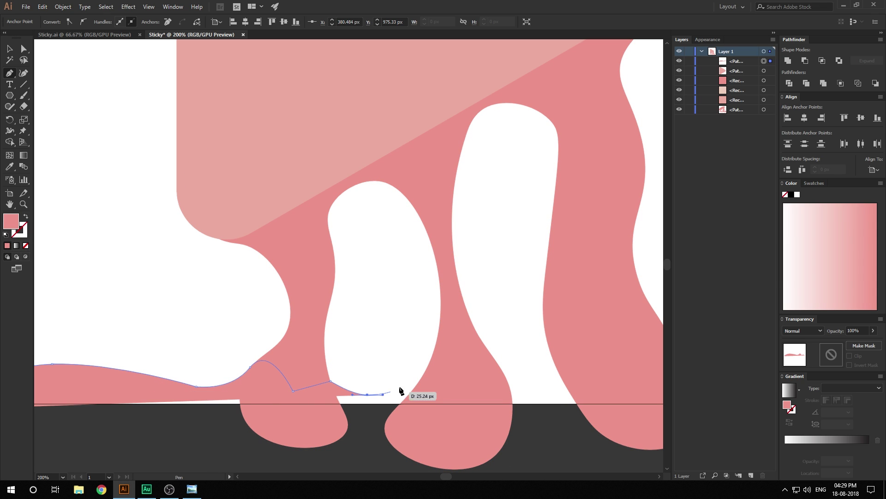
drag(425, 370, 437, 354)
click(454, 392)
key(space)
drag(486, 379, 413, 378)
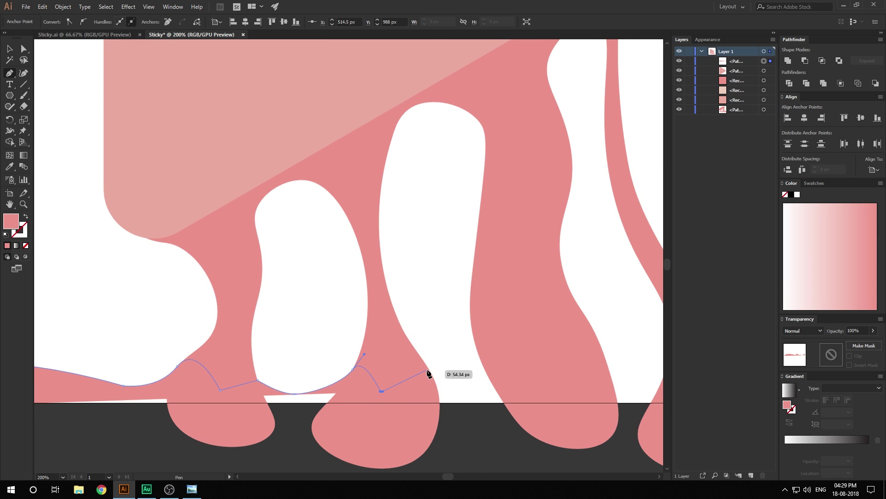
Take the puddle outline to the second drip's right edge, curve it beneath the second gap, and run it into the third drip
click(426, 365)
drag(462, 391, 488, 396)
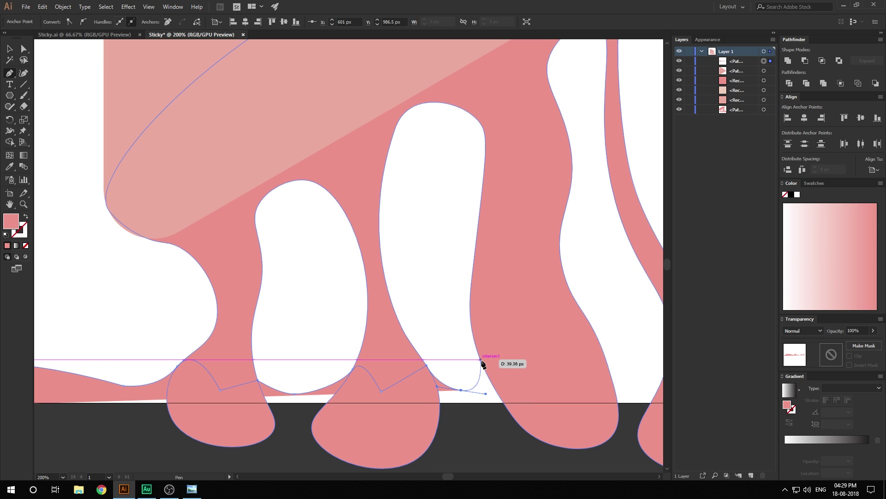
drag(480, 359, 484, 339)
key(ctrl+z)
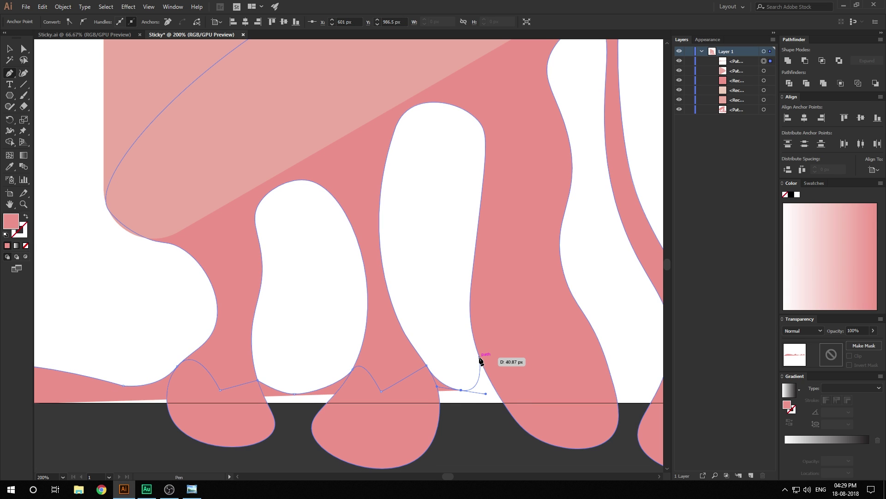
click(480, 357)
click(489, 338)
click(537, 370)
drag(585, 371, 438, 385)
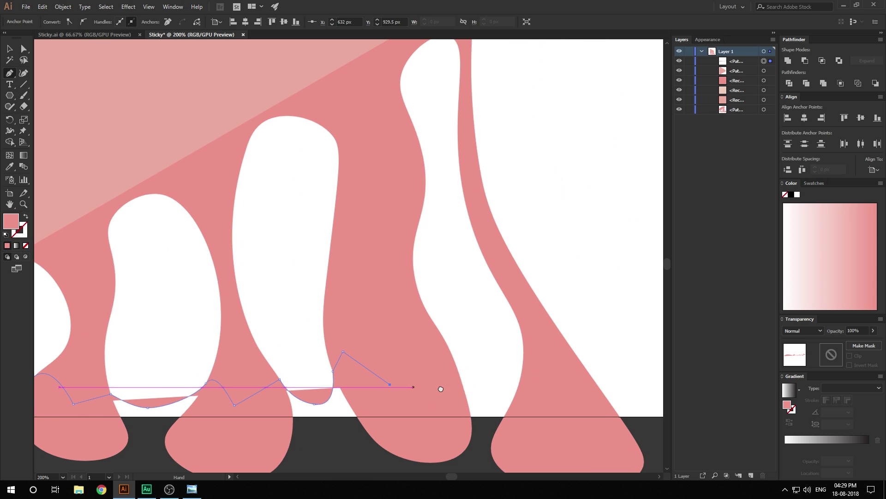
Extend the puddle outline to the third drip's right edge, curve it beneath the third gap, and end inside the fourth drip
click(454, 358)
drag(485, 400, 502, 400)
drag(523, 365, 528, 339)
drag(553, 387, 421, 386)
click(553, 387)
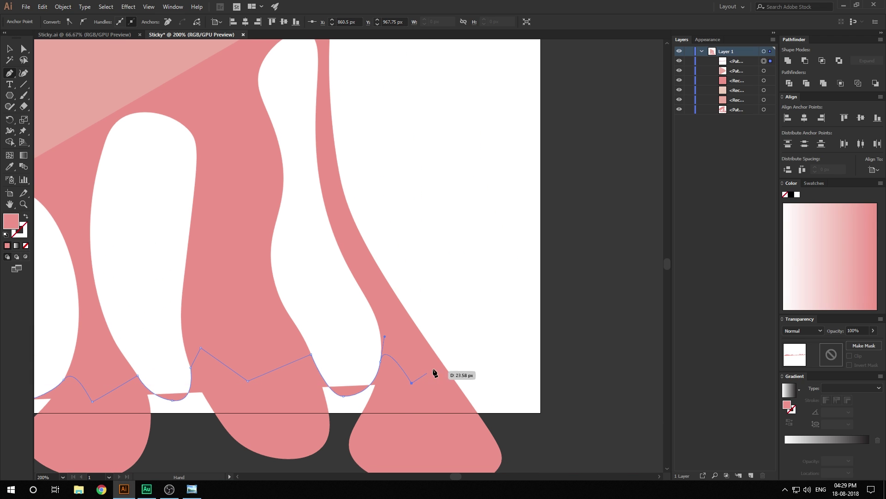
Carry the puddle outline from the fourth drip's right edge past the artboard's right side, rounding down to about X 1058, Y 1030 px
click(436, 354)
drag(551, 385, 625, 370)
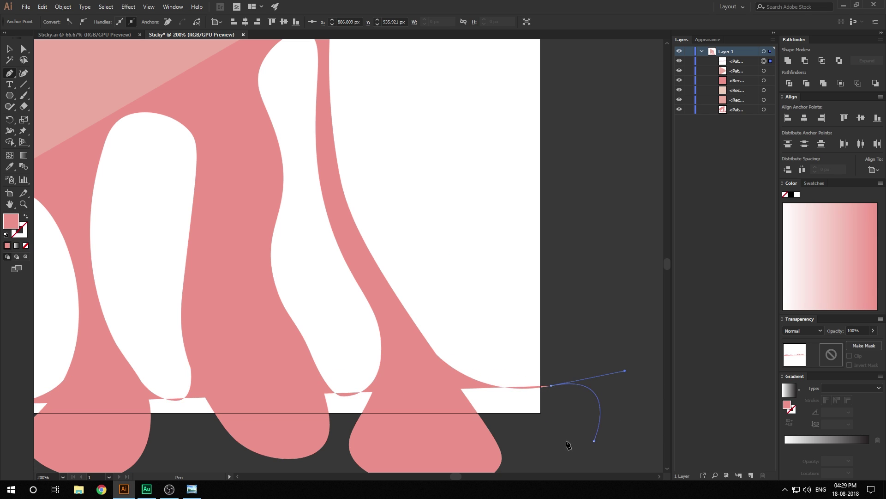
scroll(448, 386, down, 2)
drag(445, 389, 486, 381)
Close the puddle outline with straight segments below the artboard back to its starting point, and clear the selection
click(506, 443)
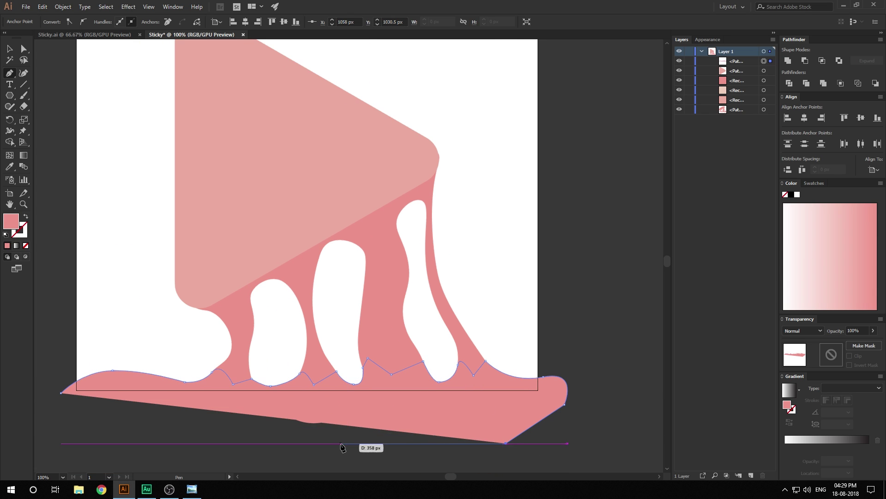
click(340, 443)
click(127, 444)
click(55, 420)
click(61, 393)
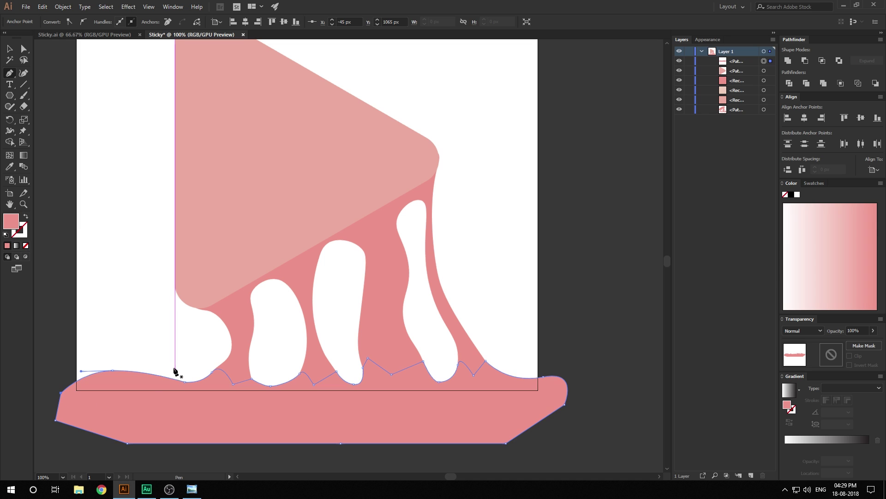
key(v)
click(537, 312)
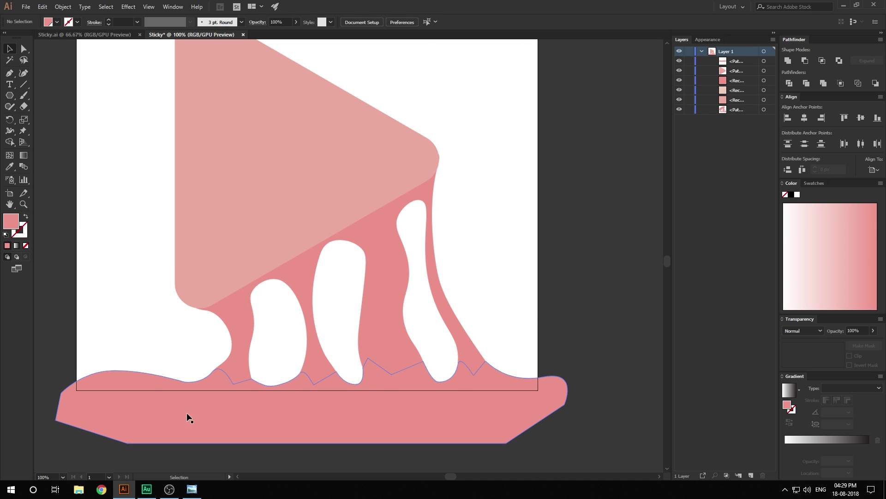
Move the puddle outline's anchor on the first drip's right edge up along that edge to about X 377, Y 962 px
scroll(208, 365, up, 3)
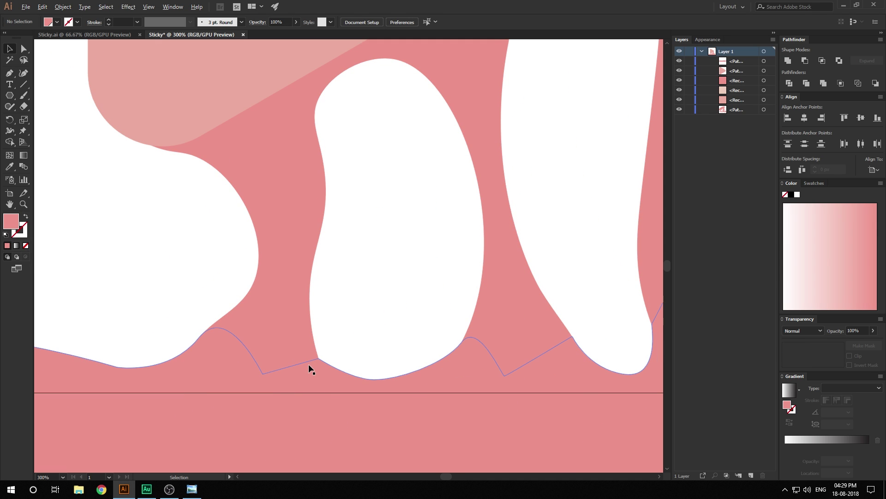
scroll(308, 364, up, 2)
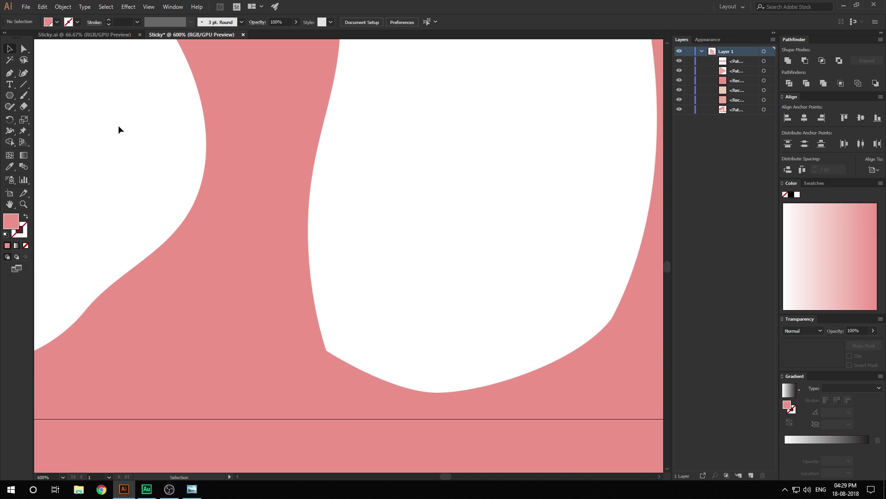
click(10, 74)
click(27, 48)
click(326, 351)
click(326, 352)
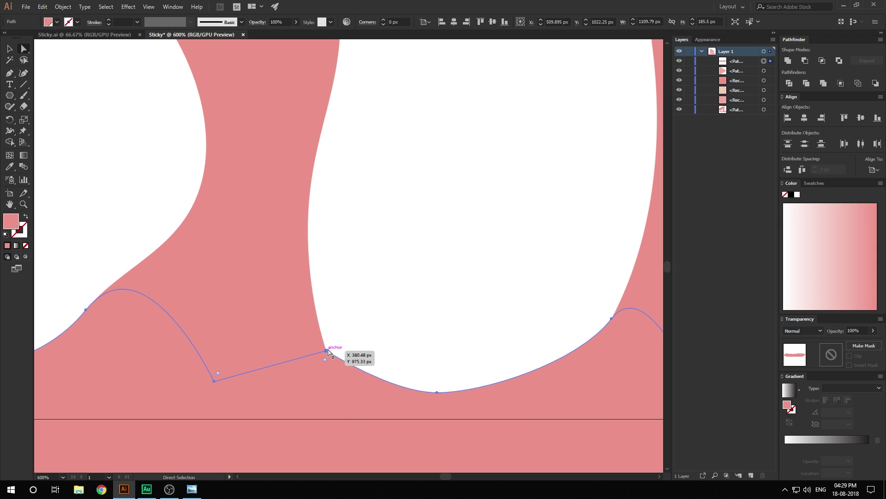
drag(327, 353, 317, 314)
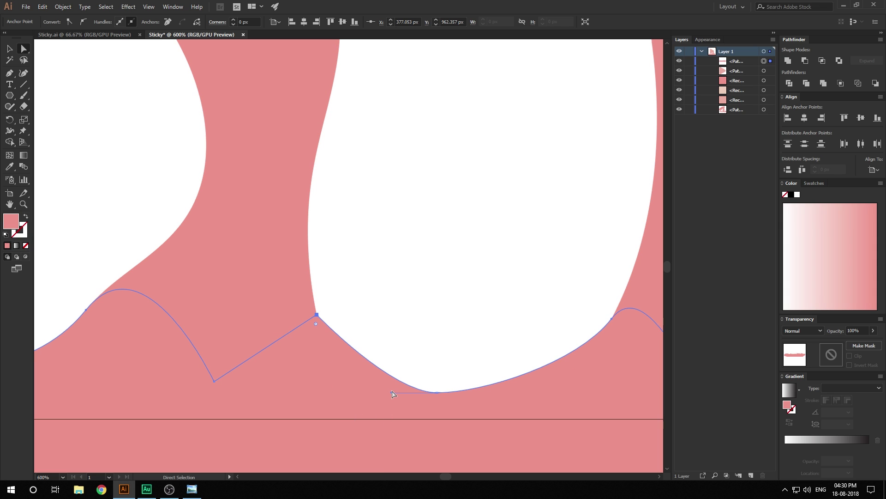
Lengthen the left direction handle of the lowest anchor beneath the first gap to round the gap's lower-left curve
drag(390, 391, 362, 392)
key(ctrl+z)
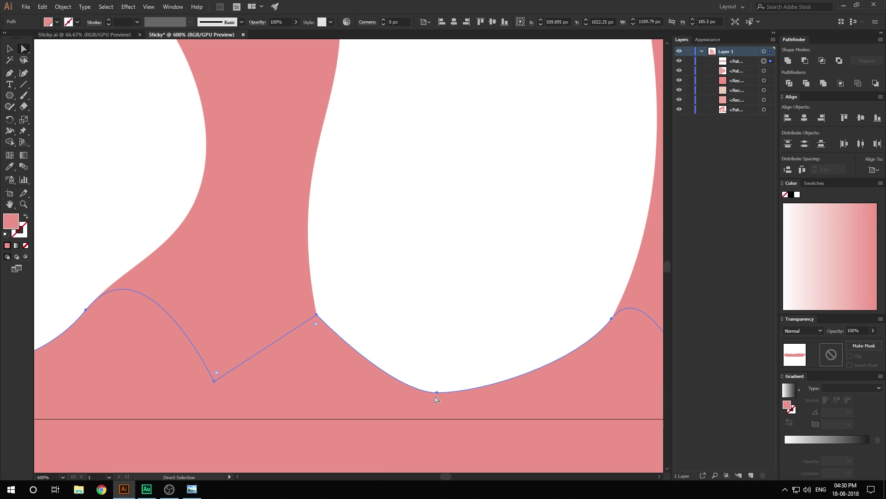
click(438, 392)
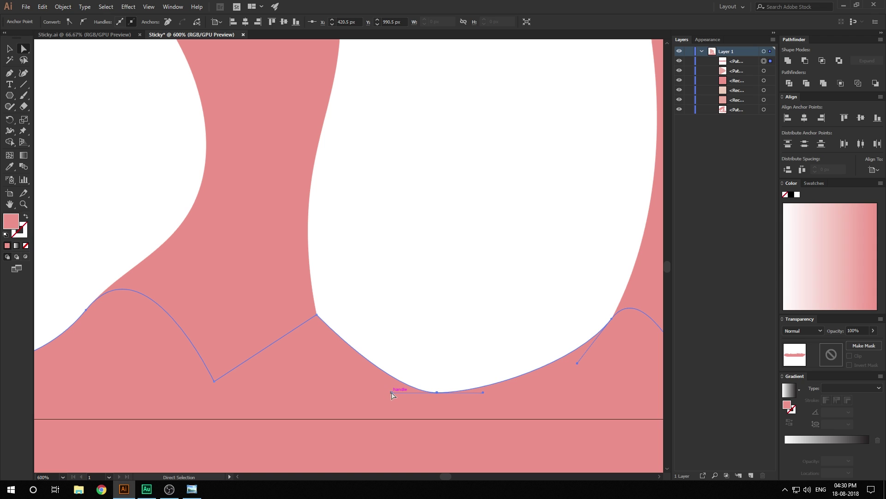
drag(340, 391, 332, 394)
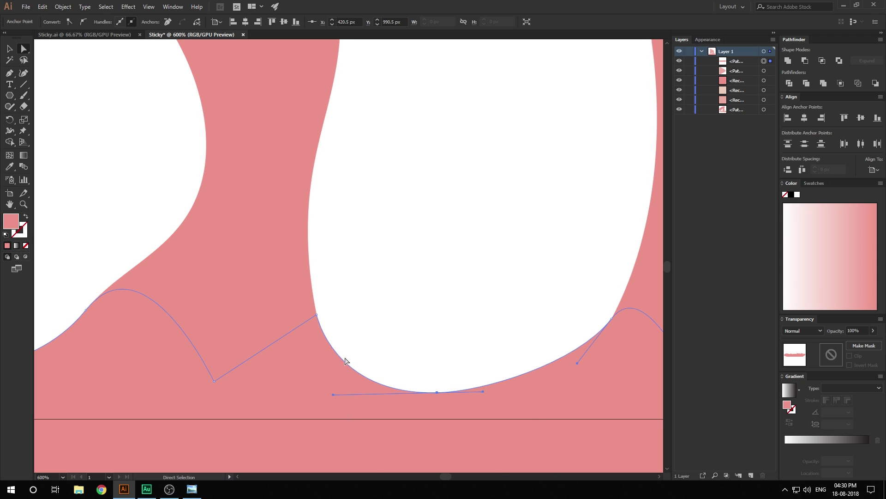
click(503, 253)
Adjust the direction handle of the first gap's lower-right anchor so the puddle curve follows the second drip's edge
drag(503, 253, 234, 283)
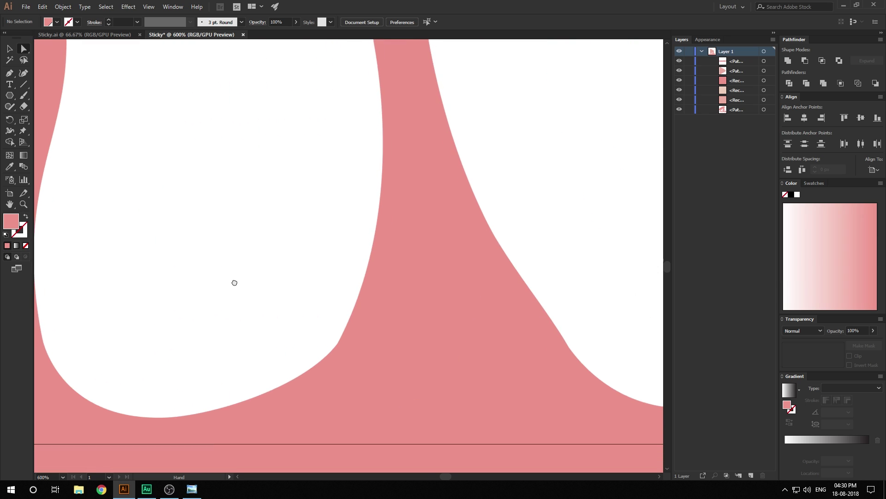
click(340, 357)
click(338, 342)
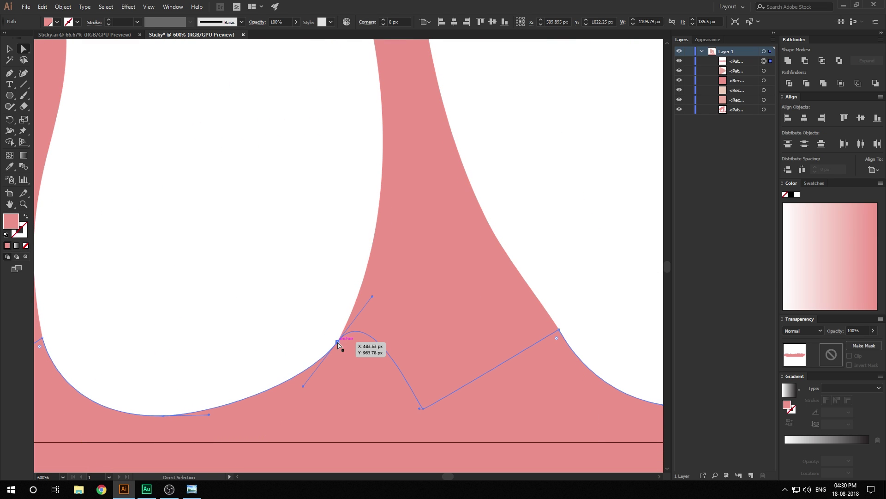
drag(374, 296, 391, 245)
click(311, 274)
Examine where the puddle outline meets the remaining drips, including the second gap's right edge, and review the overall puddle shape
drag(398, 310, 258, 296)
drag(485, 315, 360, 319)
scroll(360, 319, right, 3)
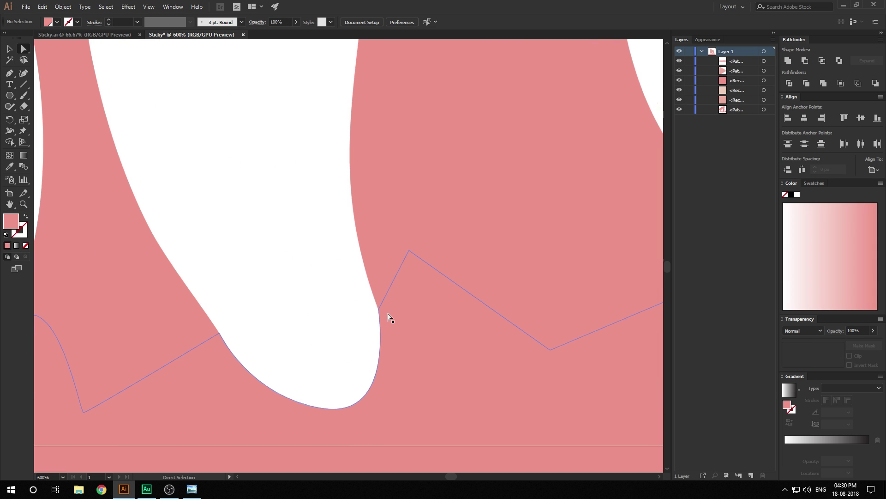
click(381, 311)
click(378, 310)
click(304, 354)
drag(472, 345, 233, 367)
drag(532, 310, 328, 268)
key(ctrl+1)
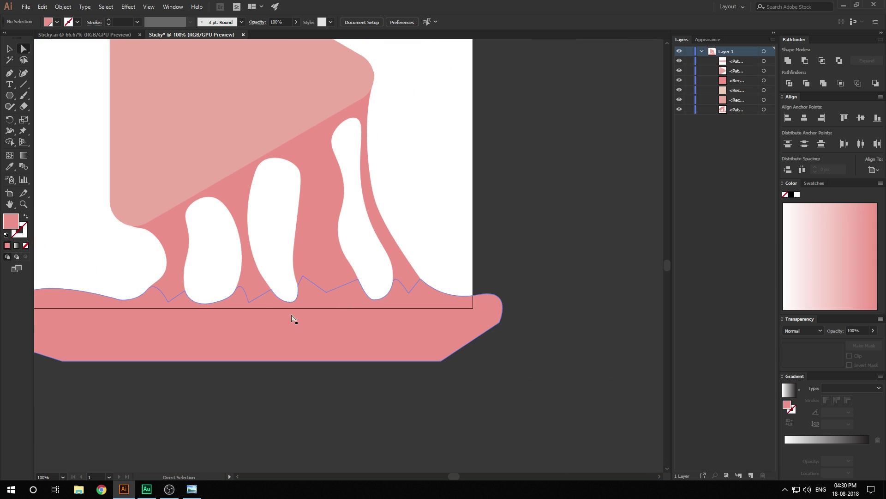
drag(296, 321, 375, 373)
drag(318, 442, 332, 426)
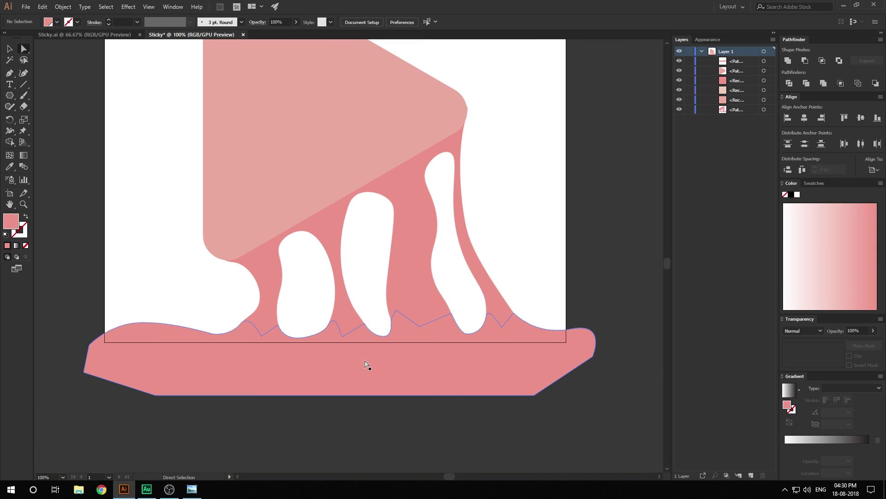
drag(386, 391, 388, 411)
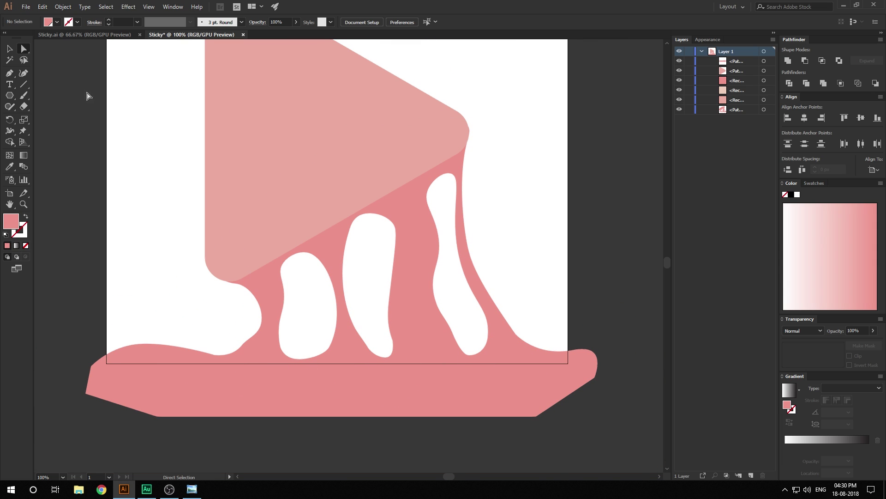
Draw a light grey F2F2F2 rectangle of about 1100 by 184 px below the artboard, starting at its lower-left corner
drag(10, 96, 49, 93)
click(57, 22)
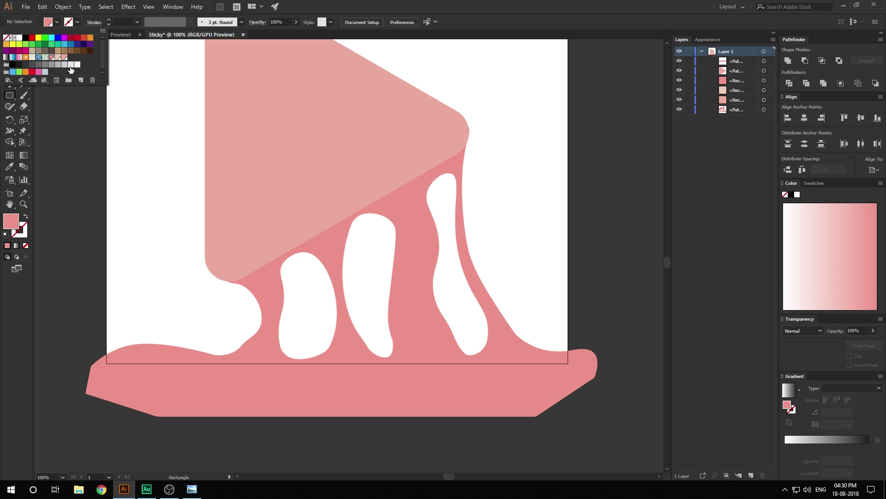
click(79, 68)
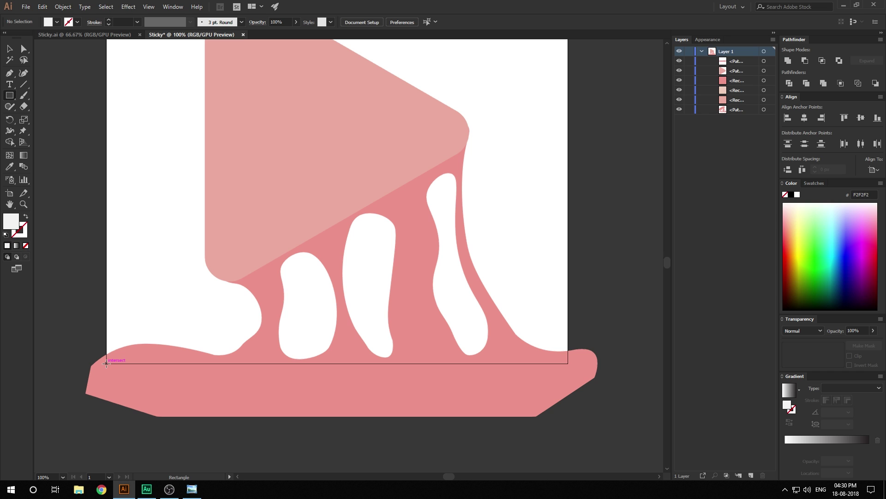
mouse_move(106, 363)
mouse_down()
mouse_move(214, 416)
mouse_move(614, 447)
mouse_up()
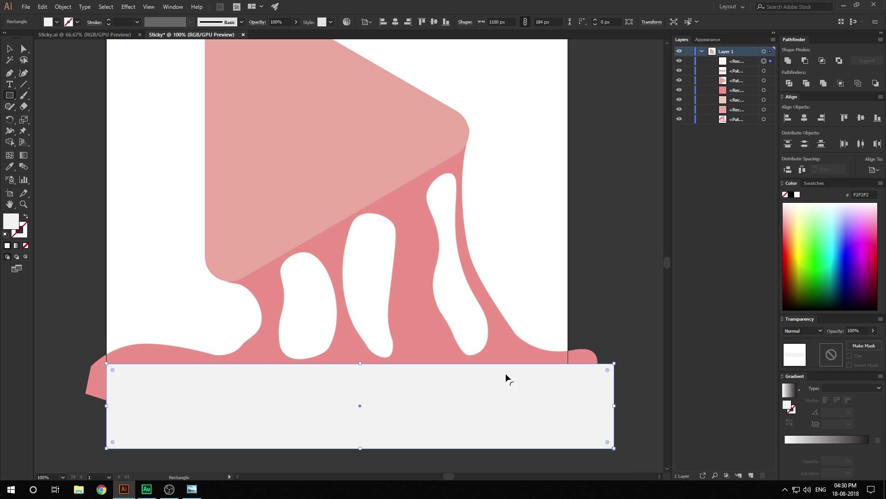
drag(239, 383, 255, 375)
Widen the grey rectangle on both sides to about 1223 px so it extends past the puddle's ends
click(9, 49)
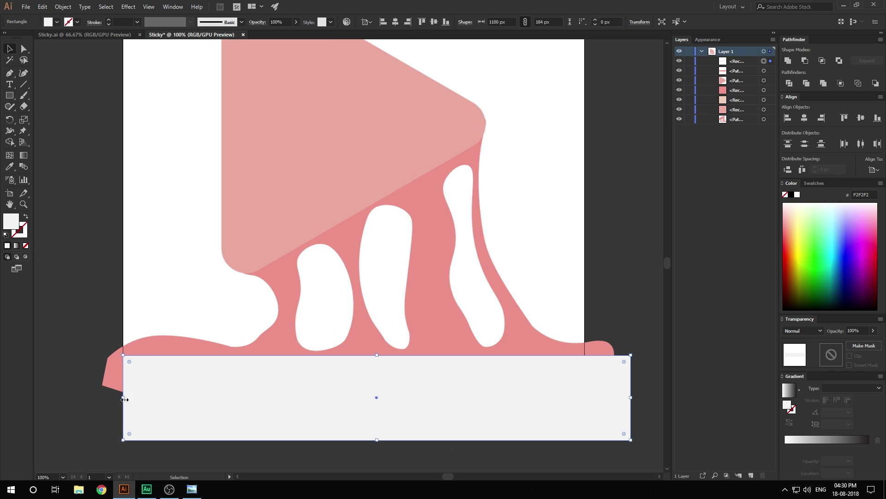
drag(122, 397, 84, 397)
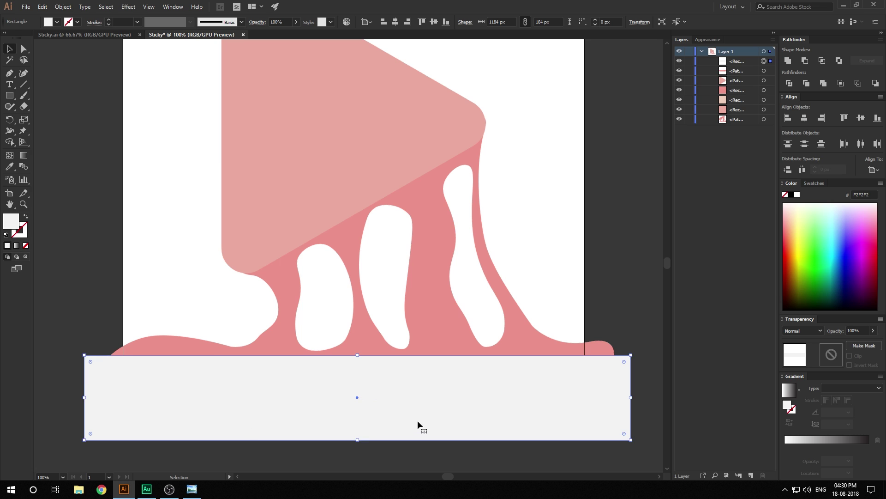
scroll(471, 413, right, 5)
scroll(470, 413, down, 1)
drag(551, 391, 570, 391)
drag(409, 402, 501, 400)
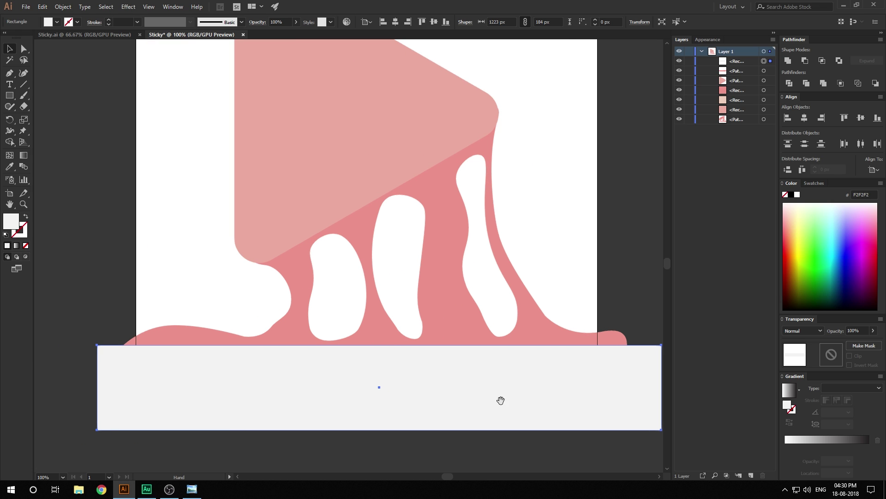
scroll(184, 394, down, 1)
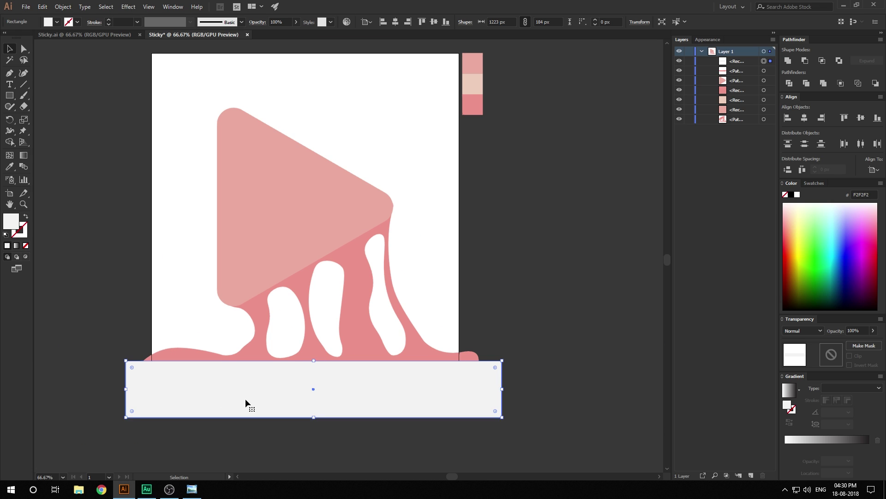
Duplicate the grey rectangle and rotate the copy 90 degrees to stand upright
drag(239, 398, 360, 330)
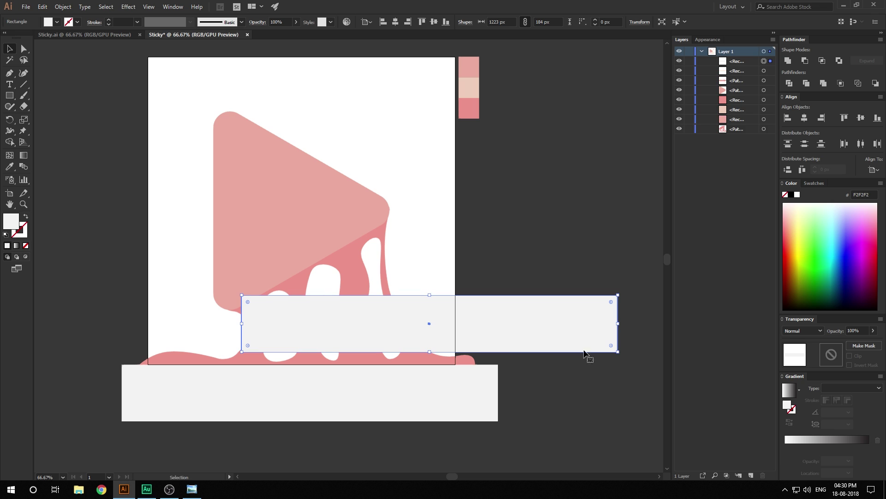
drag(622, 355, 435, 197)
key(ctrl+z)
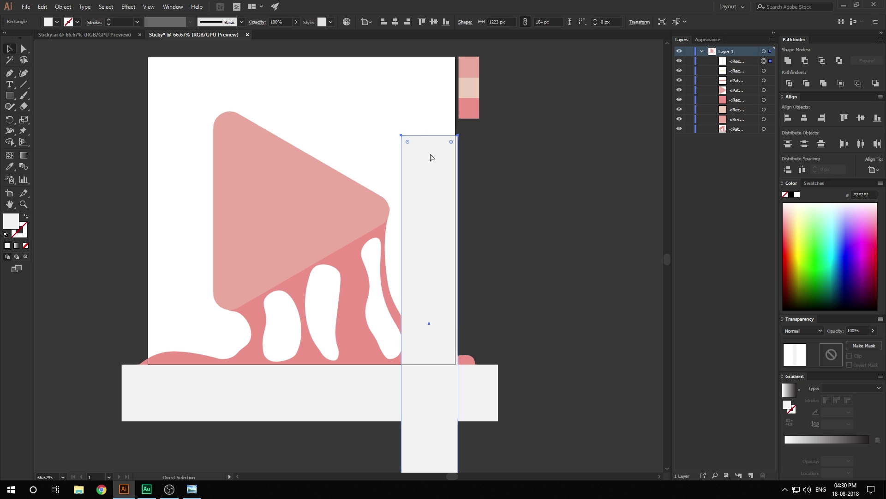
Shorten the upright rectangle to about 456 px and place one copy flush against each side of the artboard's lower part
drag(429, 136, 437, 365)
drag(432, 421, 111, 355)
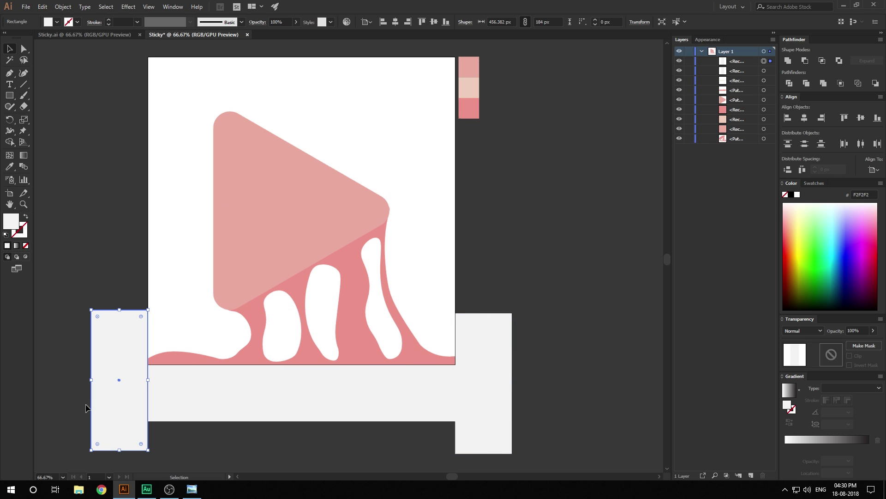
click(85, 410)
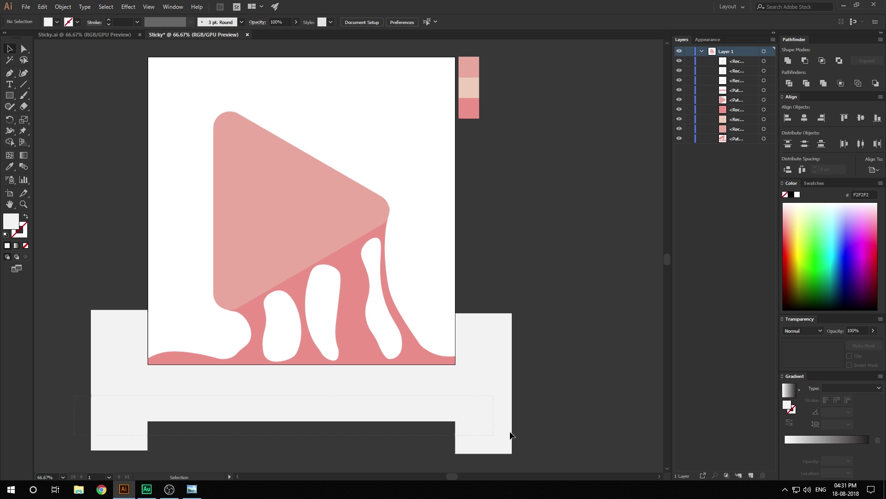
Unite the drips and the puddle into a single shape
drag(511, 435, 542, 427)
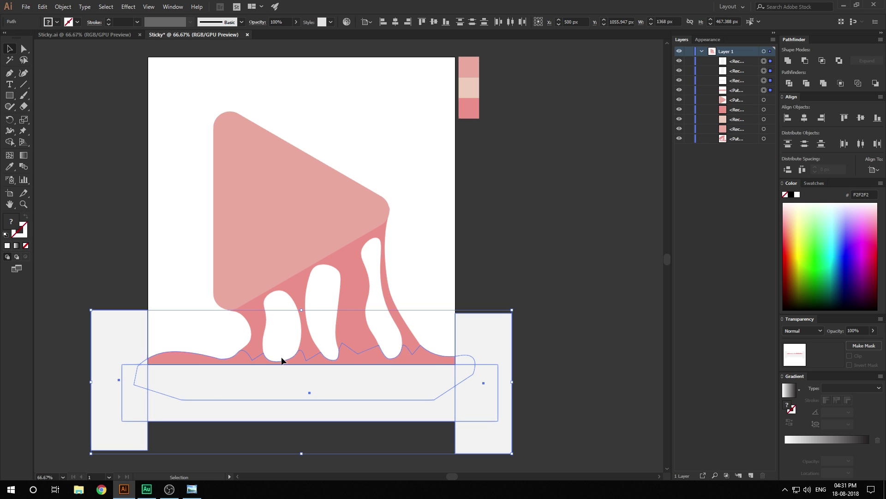
drag(417, 277, 395, 351)
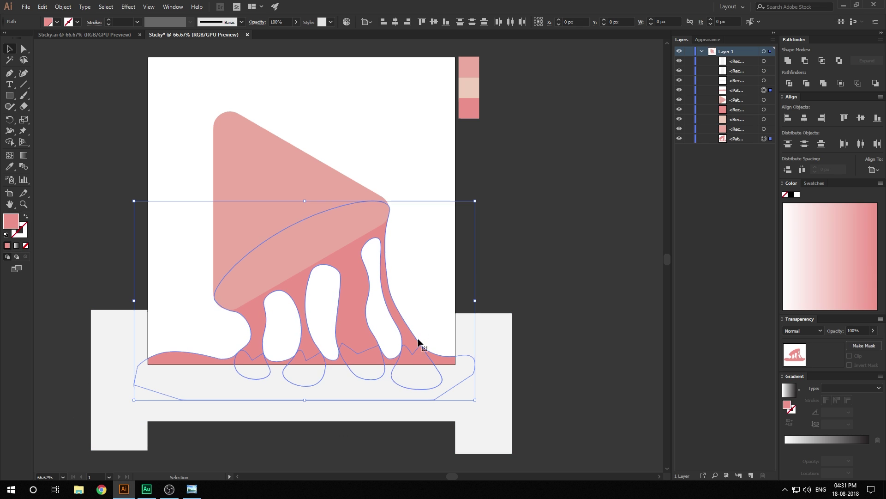
click(788, 62)
click(594, 196)
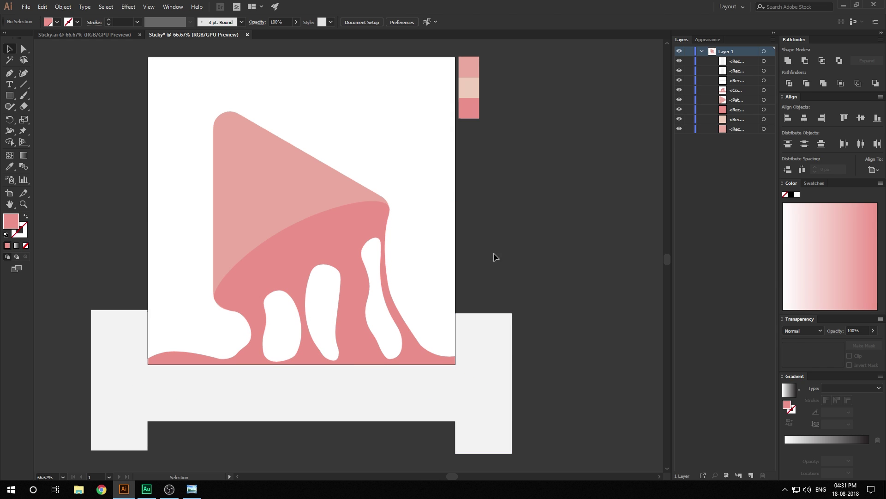
Send the united drip-and-puddle shape to the back, behind the triangle, and clear the selection
click(350, 239)
key(a)
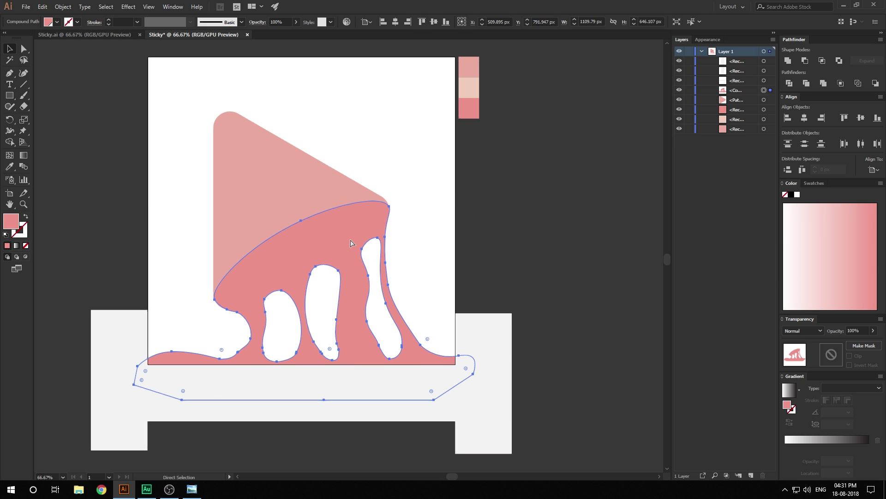
key(ctrl+shift+bracketleft)
key(v)
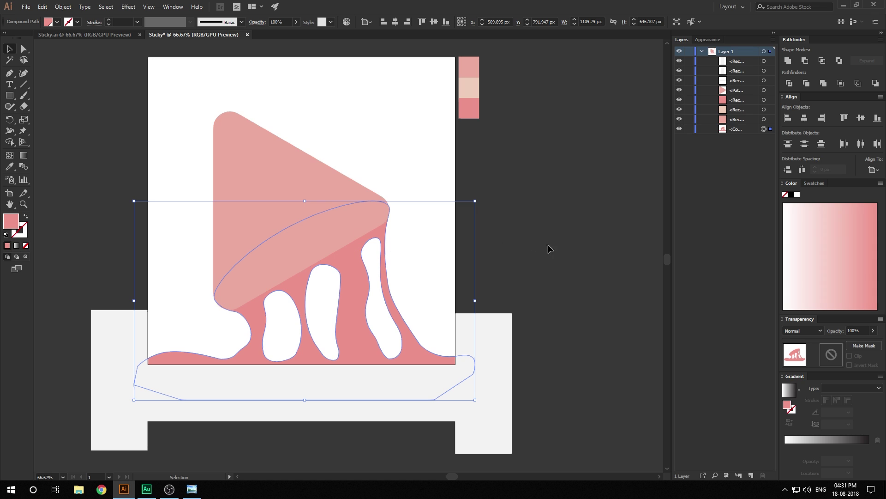
click(548, 248)
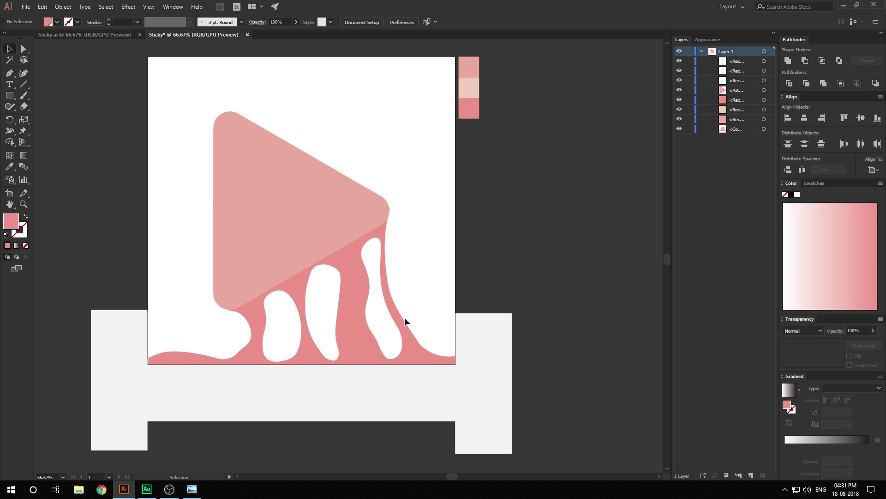
Use the Shape Builder with the three grey rectangles to trim away the puddle areas outside the artboard along with the rectangles
click(405, 356)
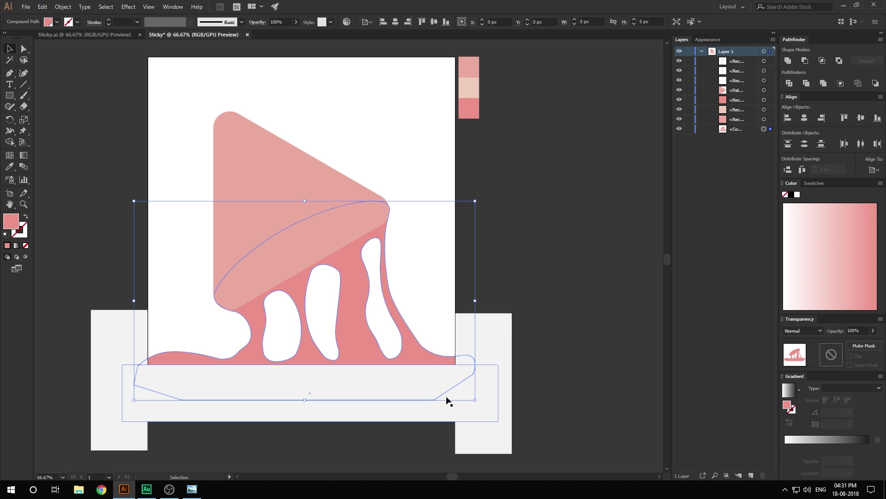
shift+click(119, 373)
click(10, 143)
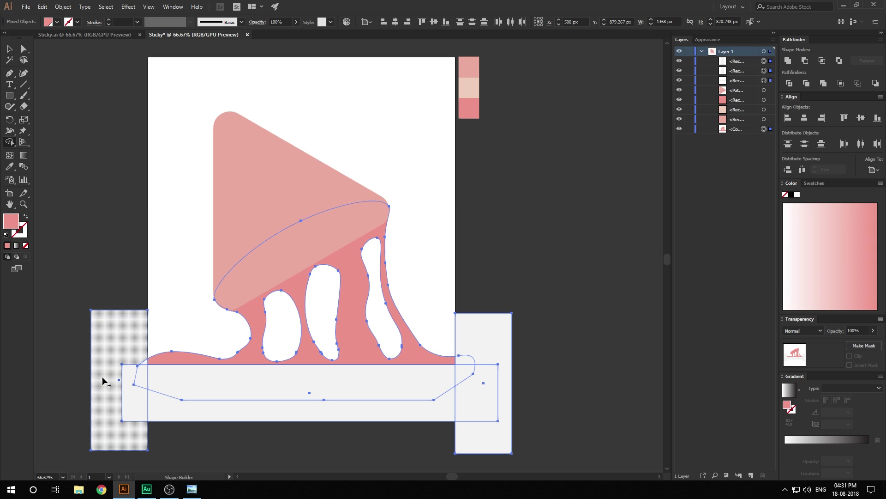
mouse_move(102, 389)
mouse_down()
mouse_move(463, 384)
mouse_move(467, 349)
mouse_move(483, 367)
mouse_move(490, 432)
mouse_up()
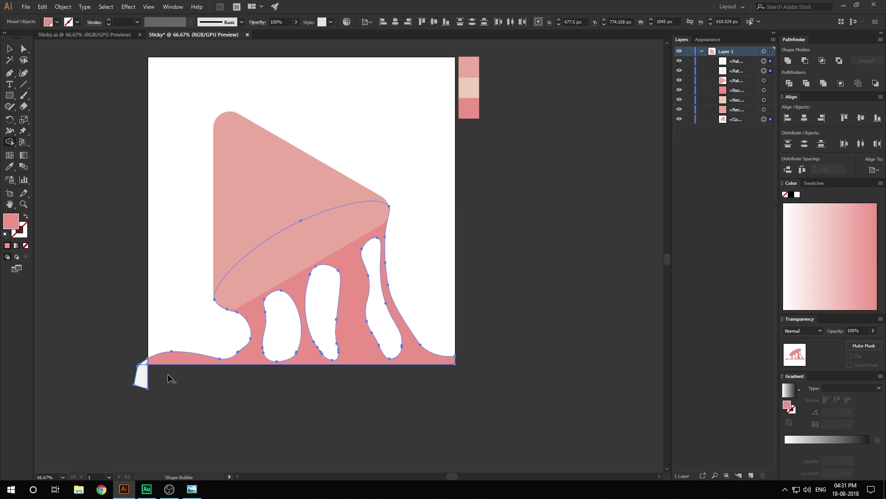
alt+click(140, 374)
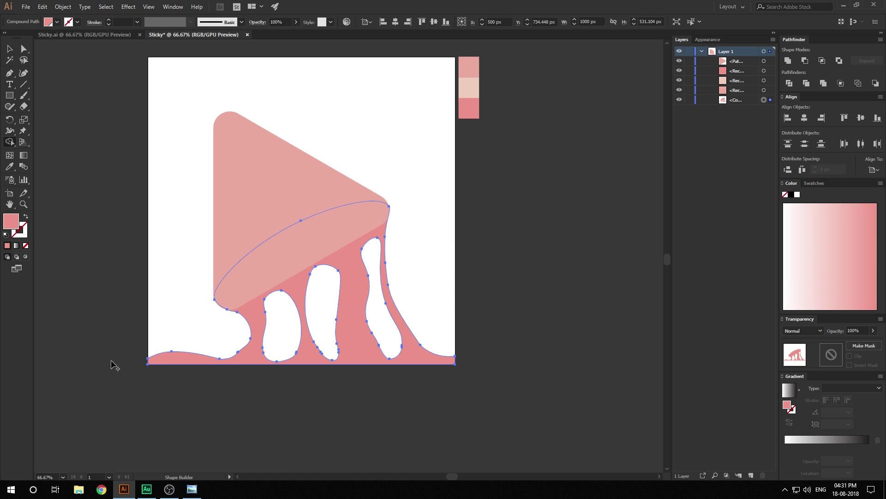
scroll(151, 415, up, 6)
scroll(121, 366, down, 7)
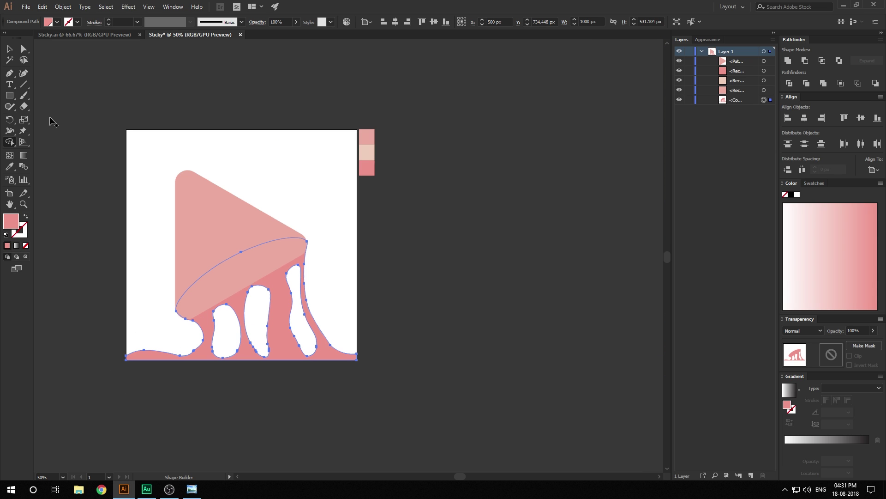
Clear the selection and compare the trimmed drips with the bubble holes in the finished reference artwork, Sticky.ai
click(12, 53)
click(91, 105)
drag(135, 215, 172, 206)
scroll(198, 349, up, 1)
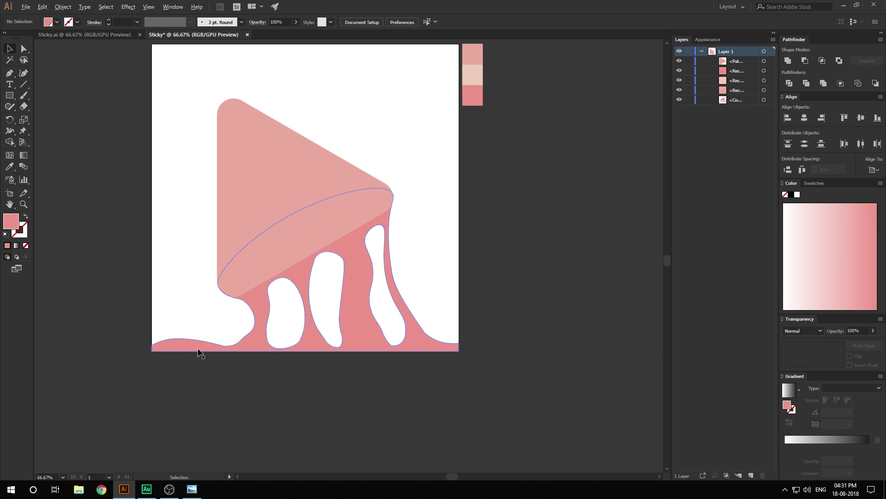
scroll(201, 347, up, 1)
scroll(332, 378, up, 1)
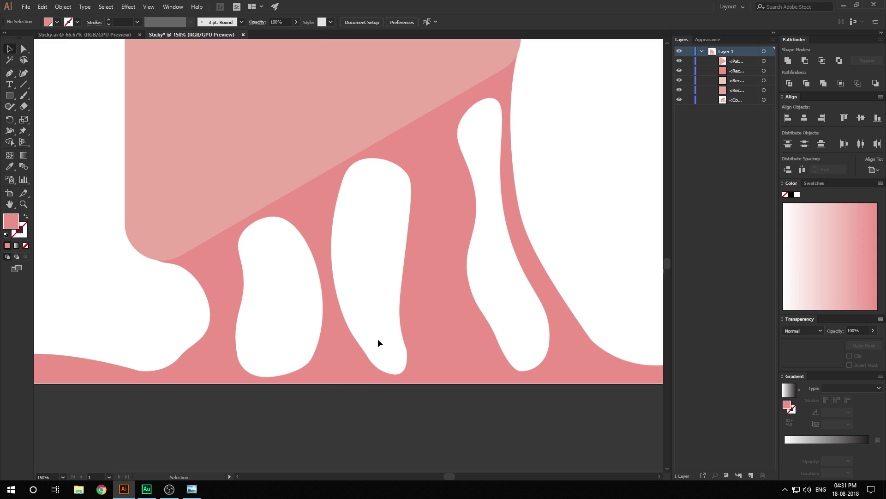
drag(368, 337, 348, 350)
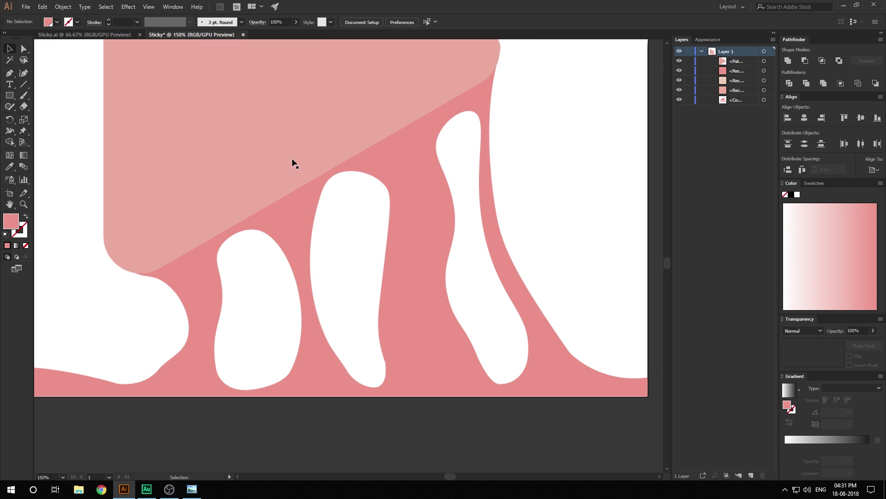
drag(274, 245, 325, 238)
drag(248, 276, 277, 281)
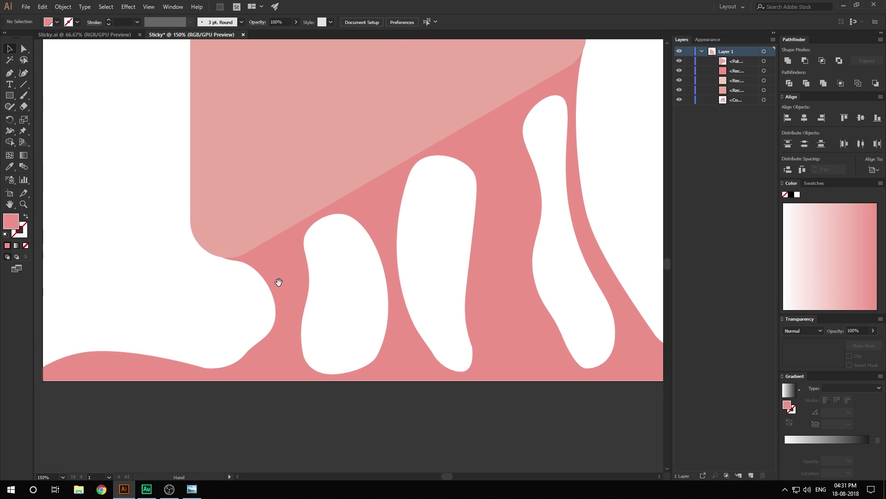
scroll(268, 273, up, 1)
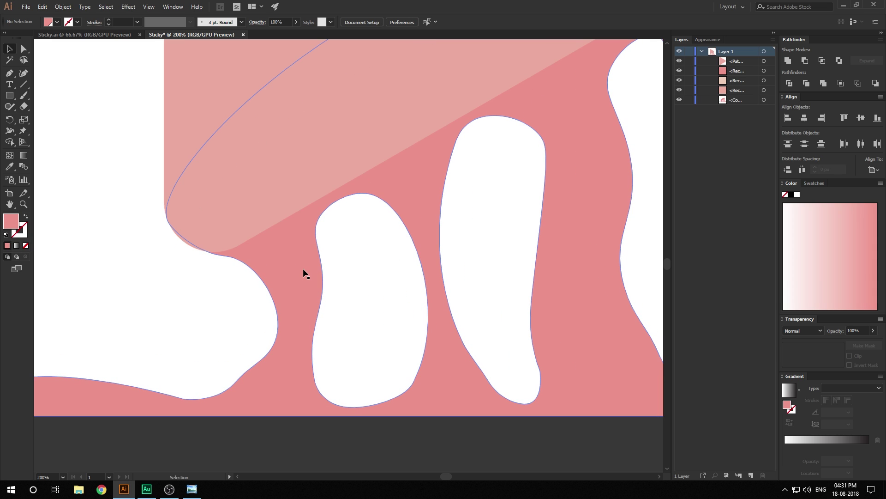
click(114, 35)
scroll(277, 323, up, 2)
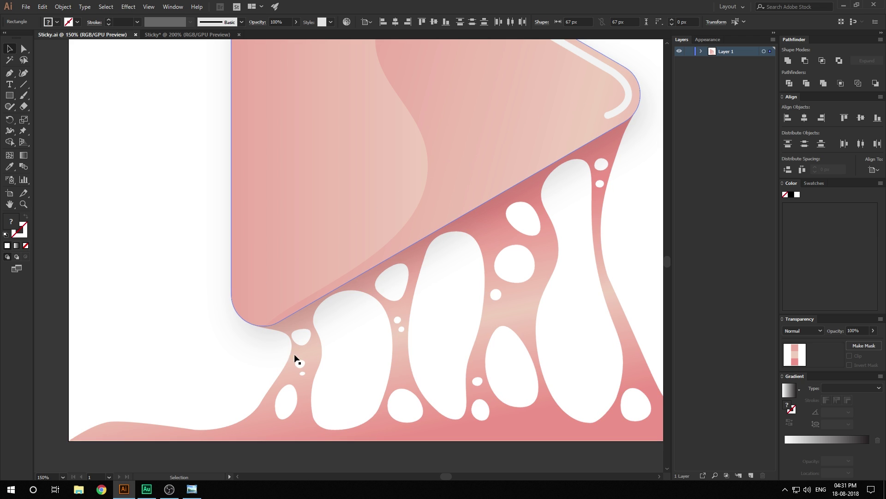
click(163, 36)
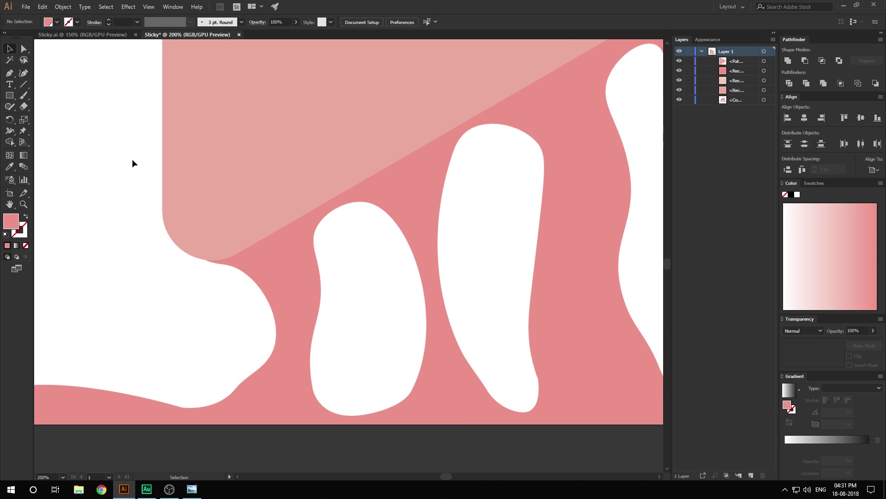
Draw a closed oval about 43 × 39 px with the Curvature tool at the top of the leftmost drip, under the triangle's corner
click(22, 76)
scroll(273, 271, up, 1)
click(281, 241)
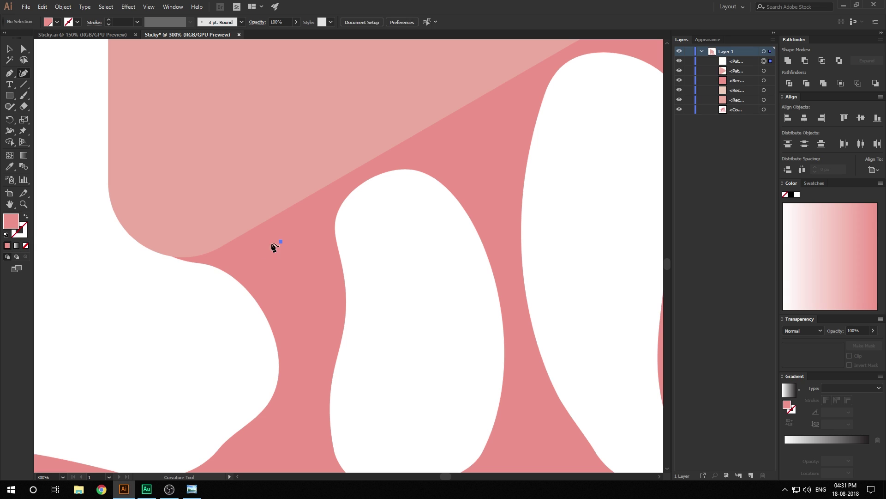
click(257, 266)
click(293, 286)
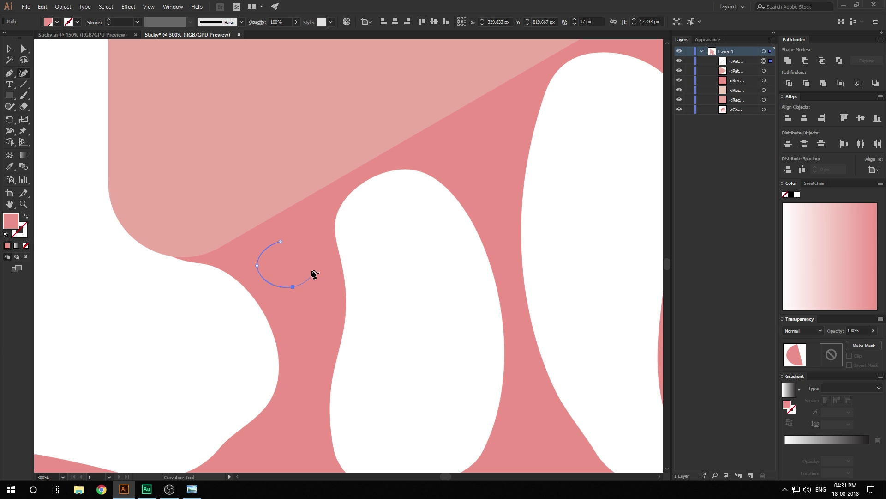
click(282, 242)
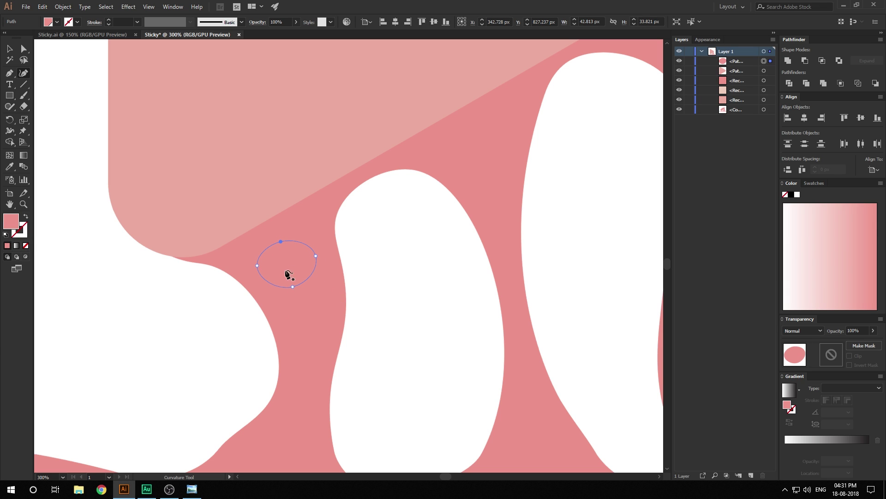
click(282, 234)
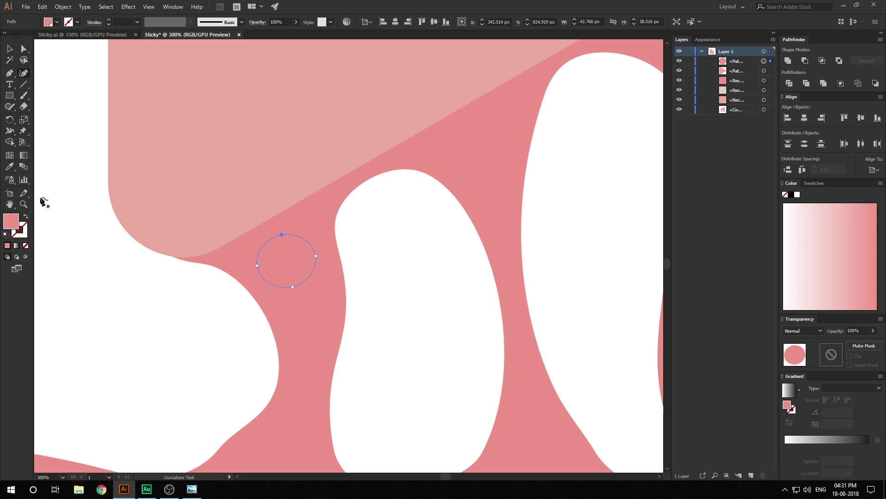
Fill the oval with white (#FFFFFF) and pull its lower anchor outward into an egg shape about 46 × 48 px
double_click(16, 223)
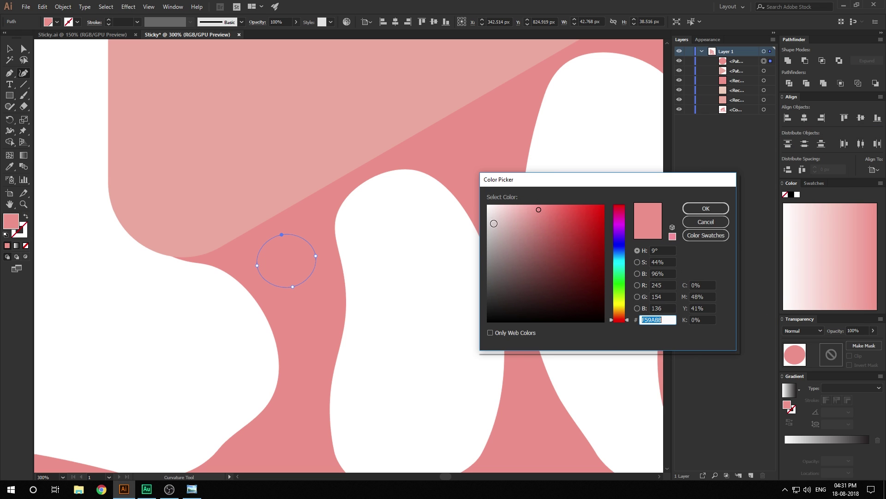
click(523, 220)
drag(524, 219, 467, 208)
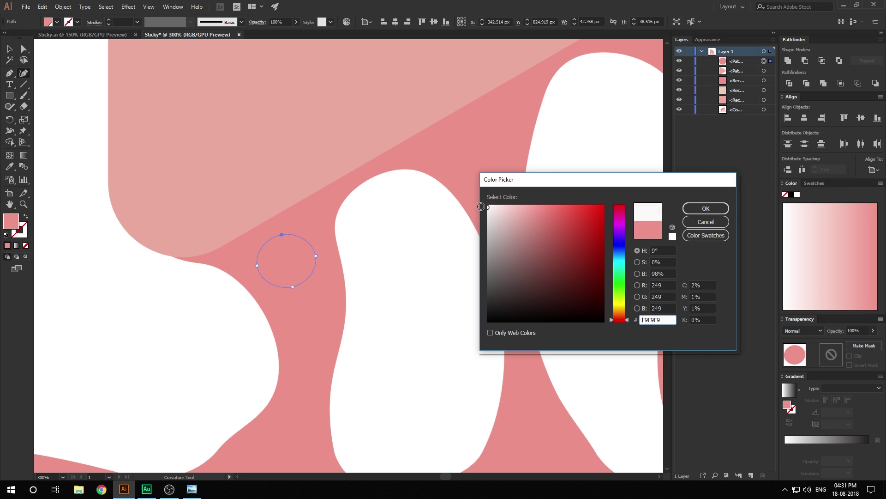
click(705, 208)
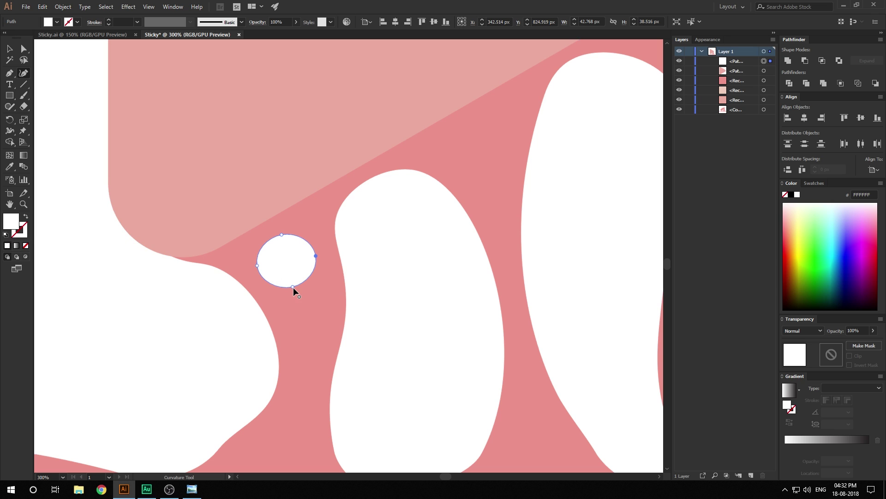
drag(294, 287, 311, 298)
click(386, 296)
drag(386, 321, 382, 290)
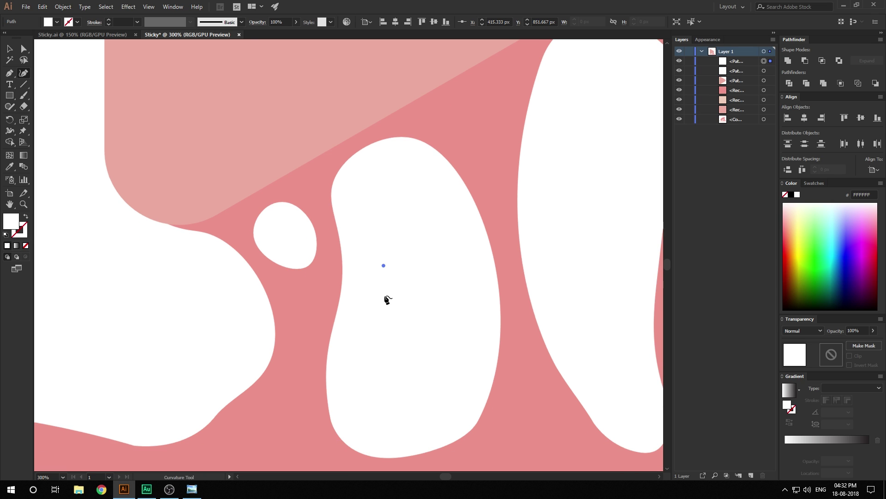
key(ctrl+z)
Draw two small white bubbles below the egg-shaped hole in the leftmost drip, the lower one about 8 px wide
alt+scroll(297, 297, up, 1)
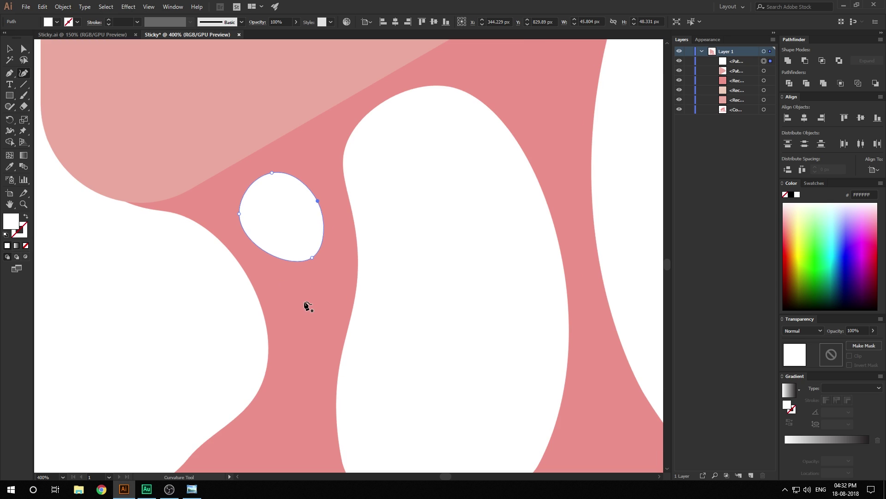
click(294, 296)
click(288, 302)
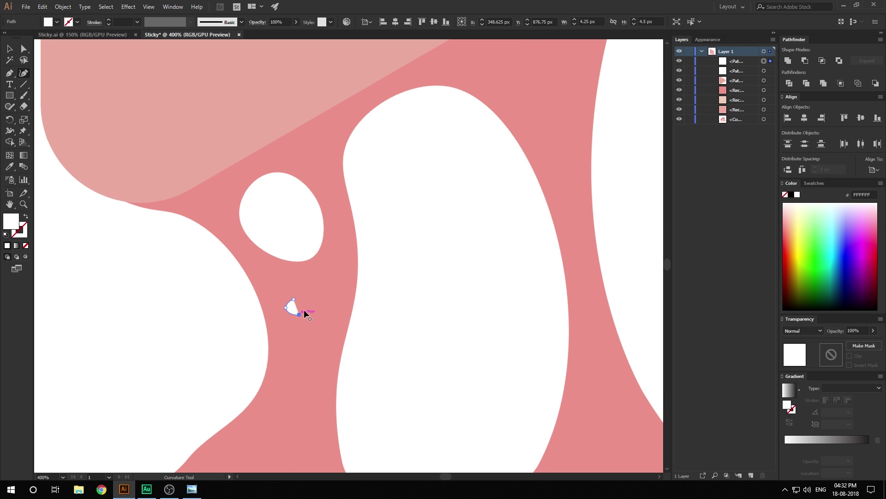
click(305, 302)
click(314, 320)
click(311, 331)
click(323, 330)
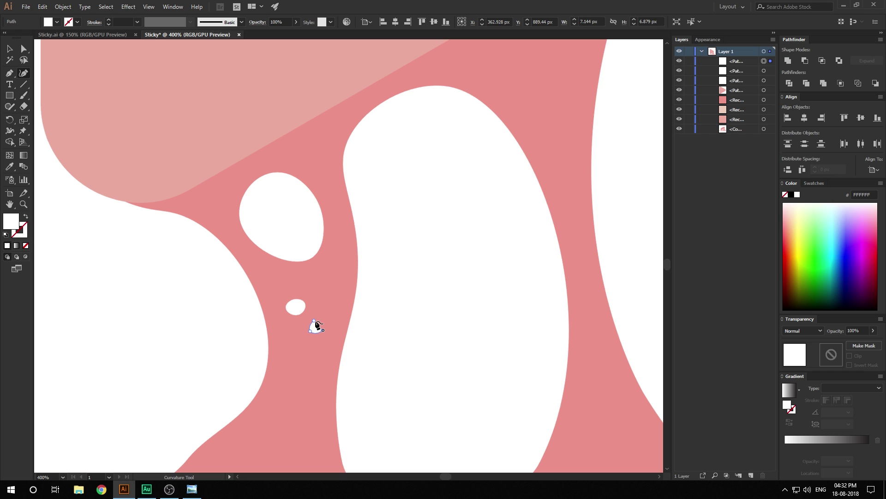
click(314, 320)
Draw an upright white oval about 30 × 51 px near the base of the leftmost drip
scroll(295, 319, down, 3)
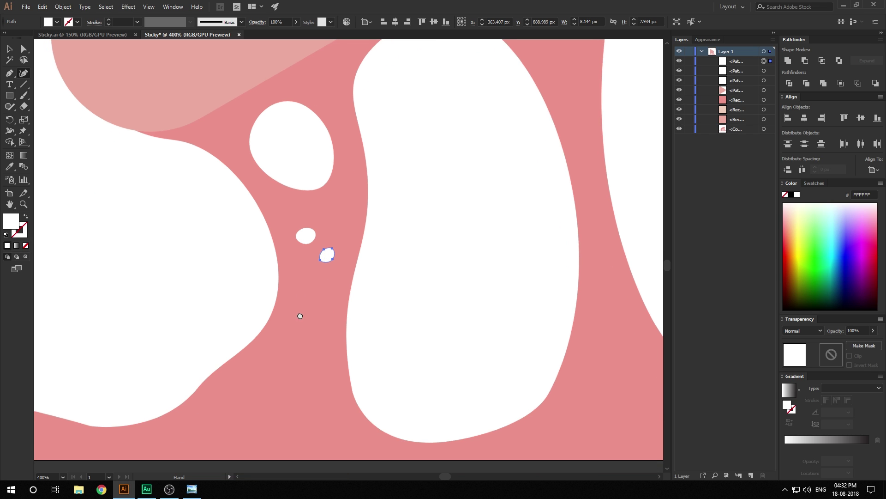
click(306, 307)
click(270, 346)
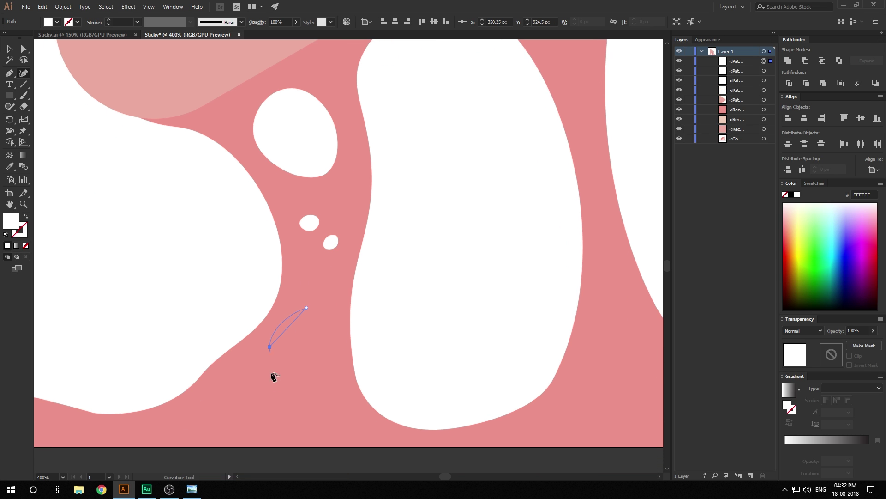
click(292, 401)
click(318, 347)
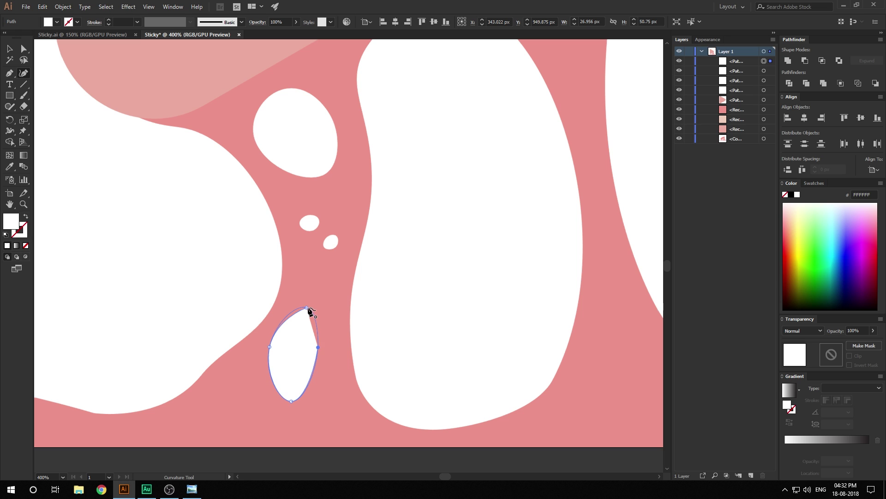
click(307, 307)
Draw a rounded white hole about 38 × 33 px at the top of the second drip, just under the triangle's edge
drag(317, 347, 251, 387)
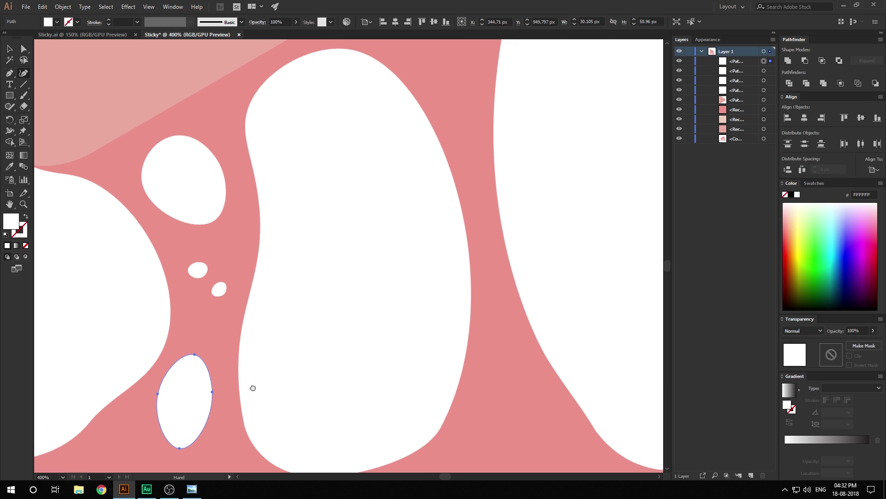
drag(336, 196, 328, 318)
drag(343, 234, 327, 276)
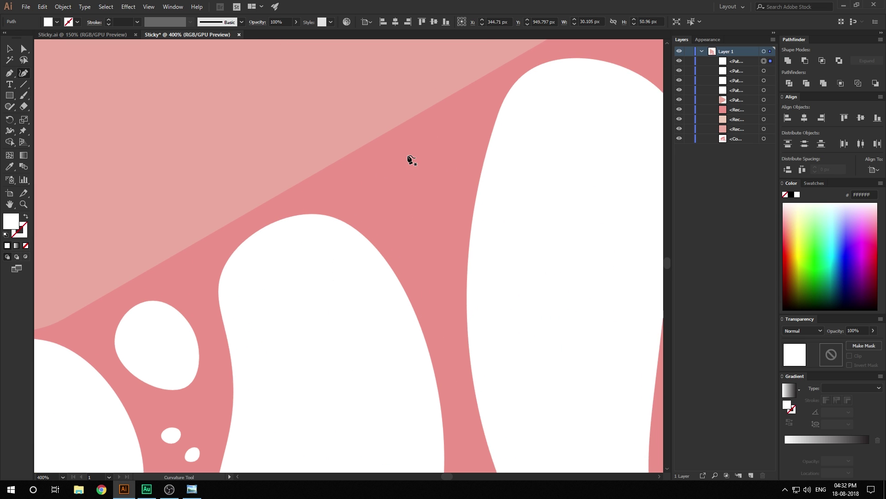
click(407, 155)
click(373, 183)
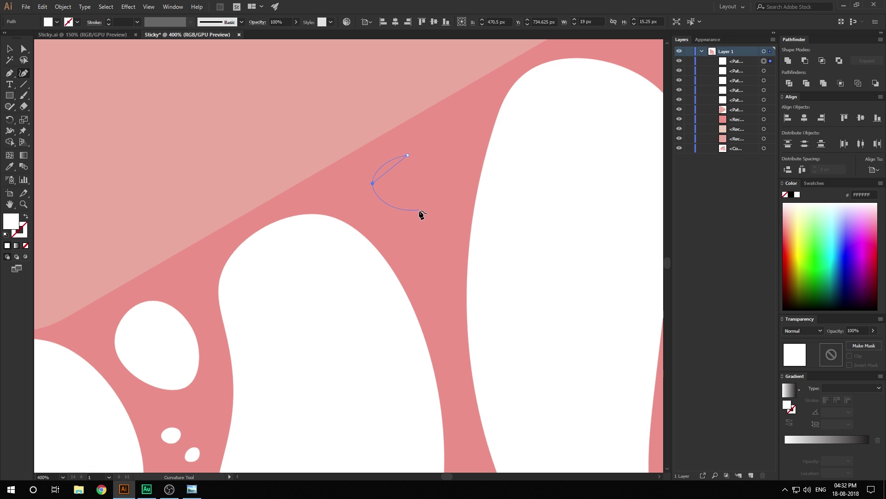
click(420, 211)
click(437, 155)
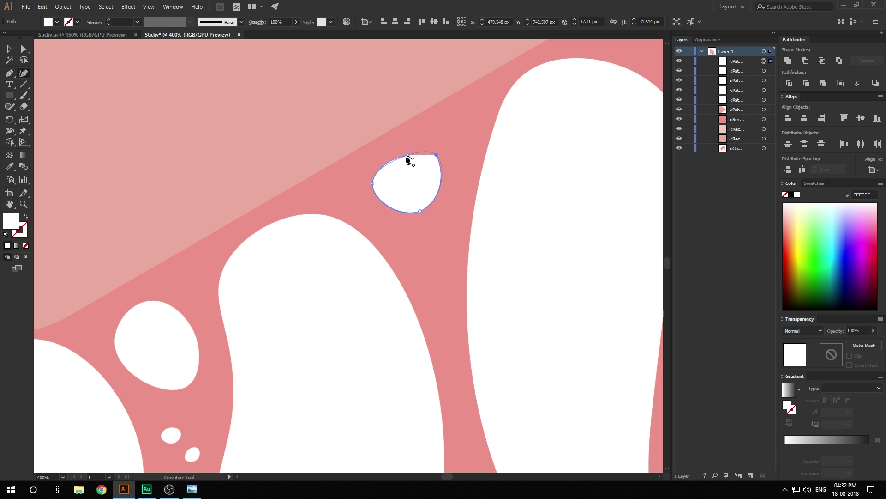
click(407, 155)
Draw two small round white bubbles below the second drip's top hole, the lower one about 9 px wide
drag(417, 272, 327, 259)
click(334, 238)
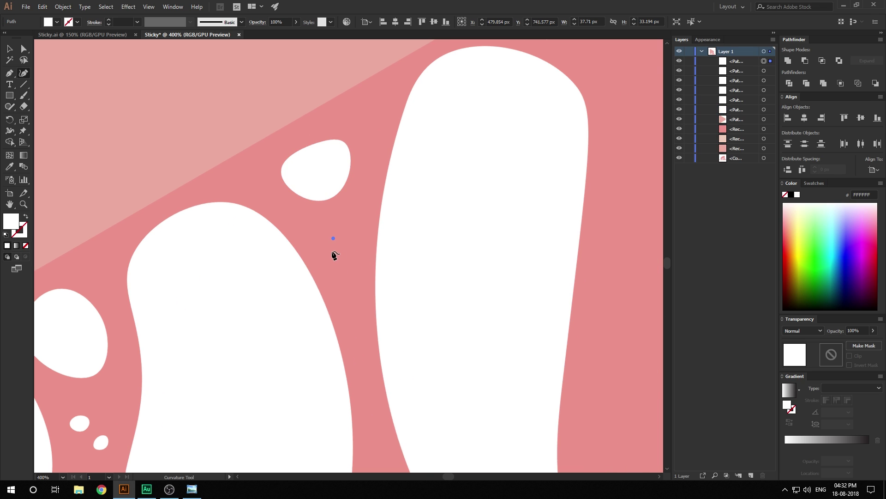
click(326, 253)
click(342, 261)
click(348, 246)
click(335, 240)
click(347, 274)
click(343, 284)
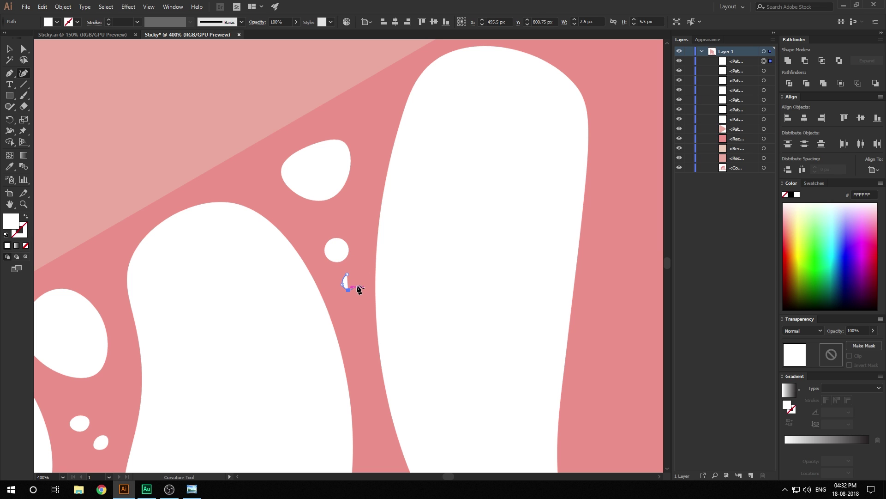
click(348, 277)
Draw an egg-shaped white hole about 49 × 55 px at the wide base of the second drip
scroll(365, 277, down, 5)
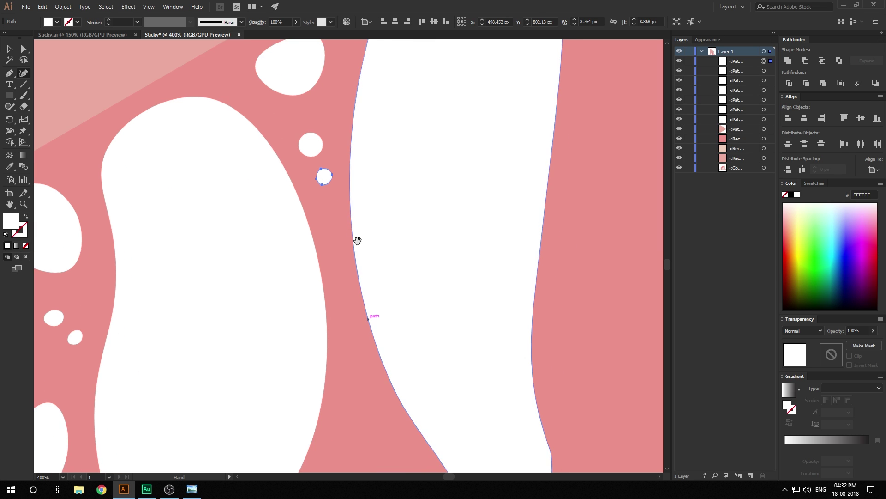
click(320, 296)
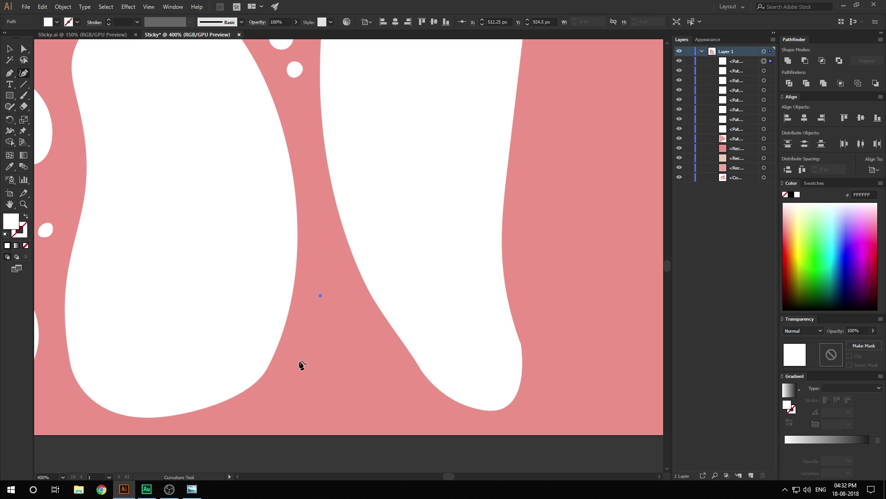
click(319, 384)
click(391, 380)
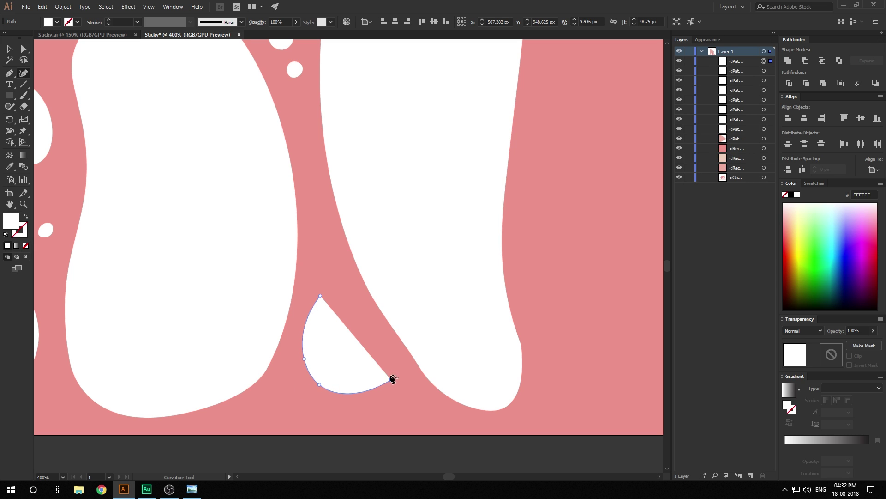
click(321, 295)
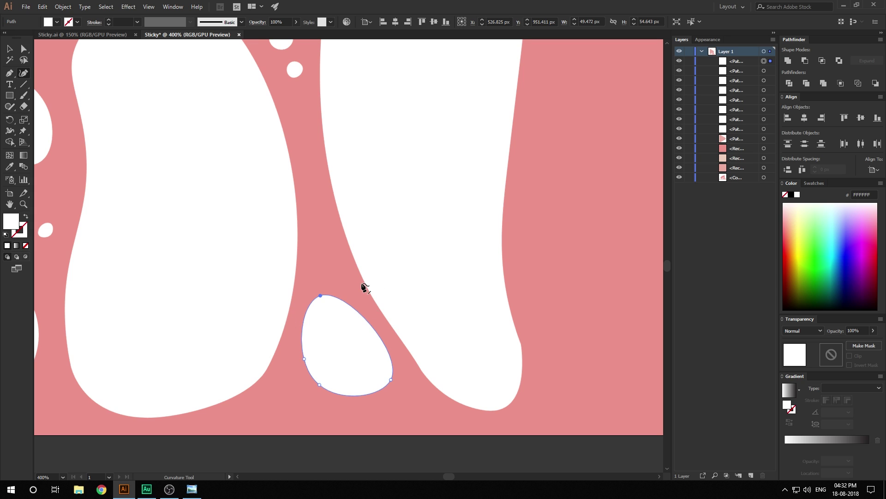
Draw a narrow elongated white hole along the middle of the second drip, above the egg-shaped hole at its base
scroll(364, 287, down, 1)
scroll(325, 210, up, 2)
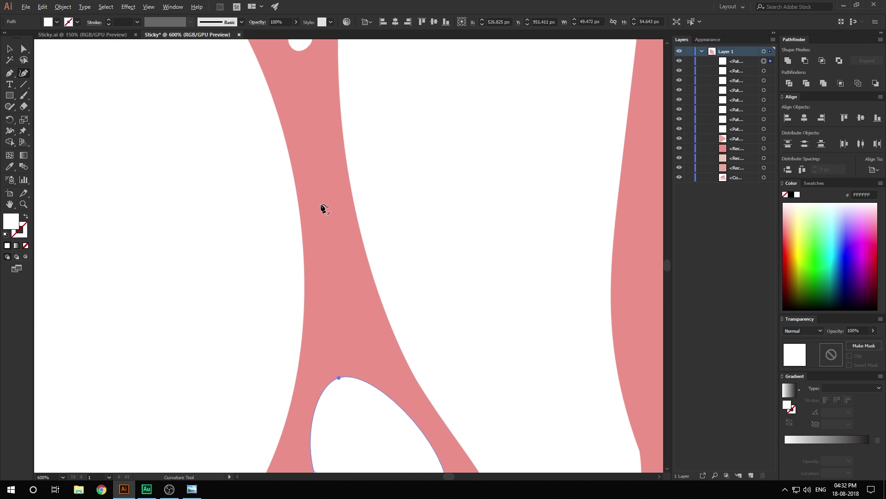
click(323, 212)
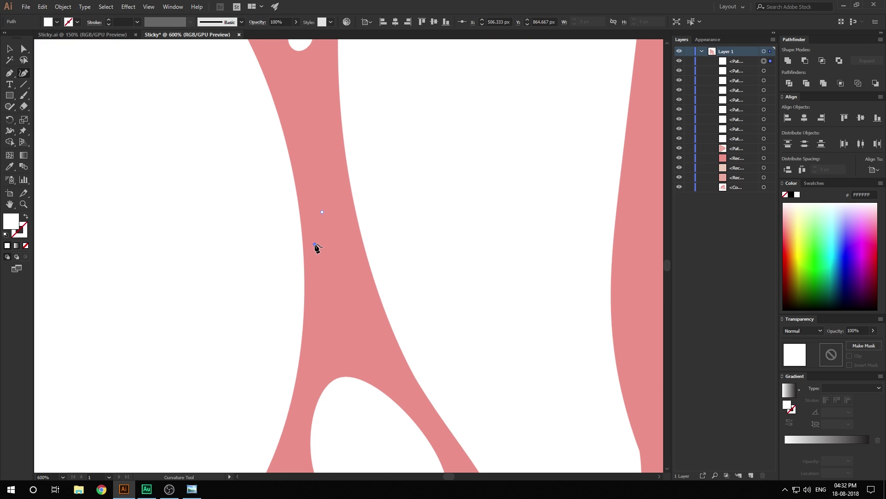
click(315, 244)
click(328, 309)
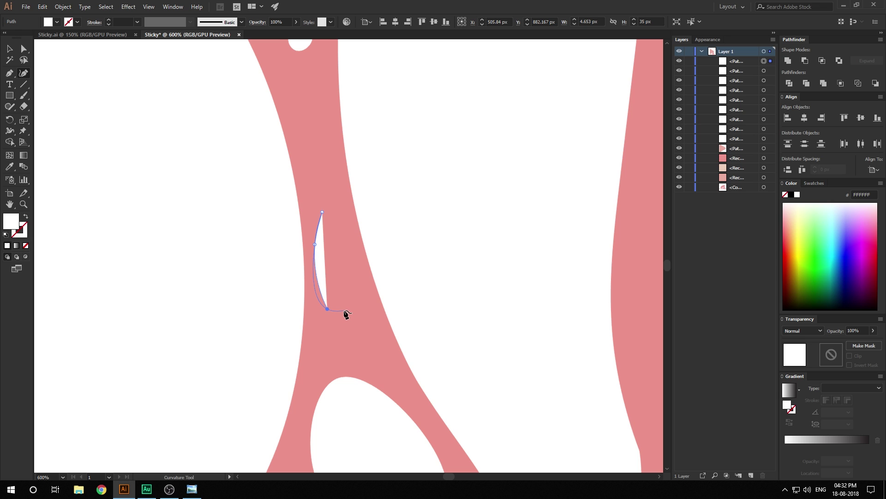
click(344, 310)
click(341, 255)
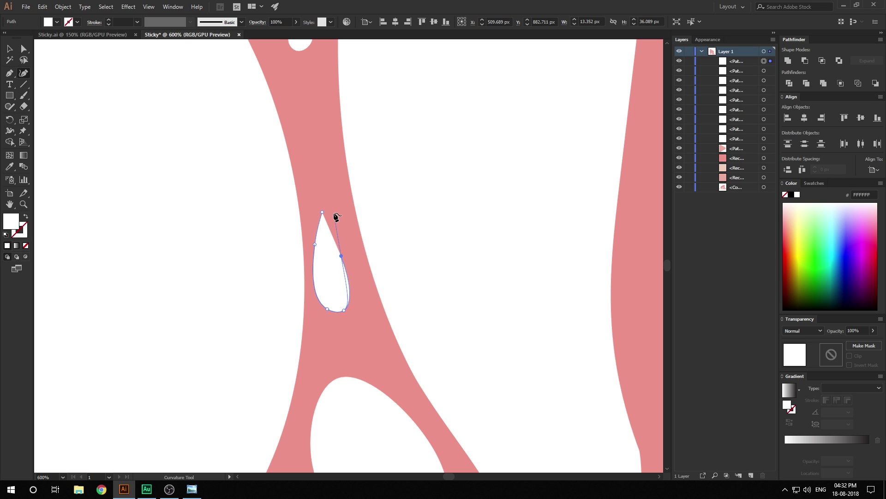
click(335, 213)
click(322, 212)
Reshape the elongated hole by shifting its side and lower anchors to follow the drip's slant, making it about 18 × 38 px
scroll(370, 273, down, 2)
drag(429, 276, 378, 326)
scroll(261, 351, up, 2)
drag(326, 316, 331, 318)
drag(328, 370, 345, 374)
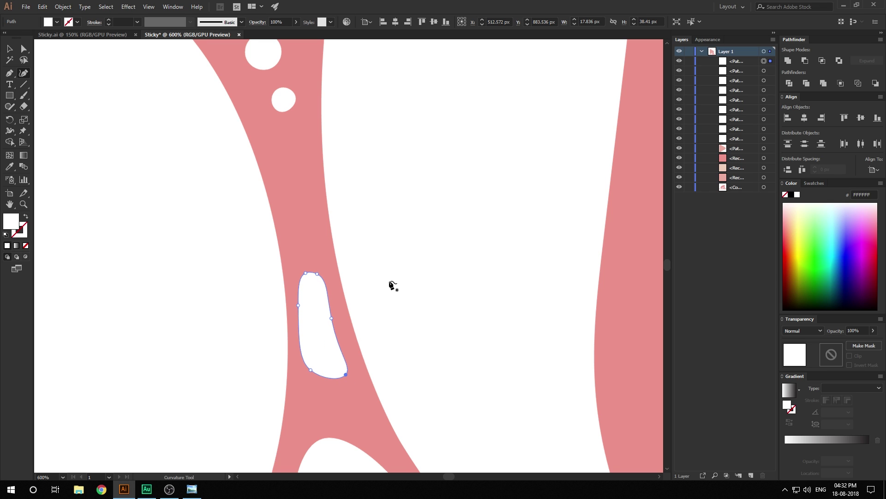
Draw an egg-shaped white hole about 39 × 42 px at the top of the wide third drip with the Curvature tool
drag(465, 227, 352, 319)
scroll(364, 301, down, 1)
scroll(452, 270, down, 2)
drag(514, 257, 402, 340)
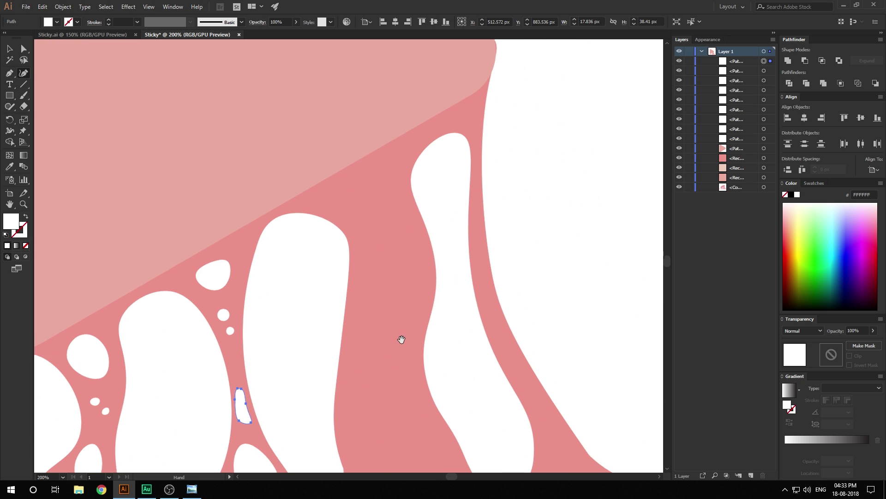
scroll(401, 340, up, 2)
click(334, 218)
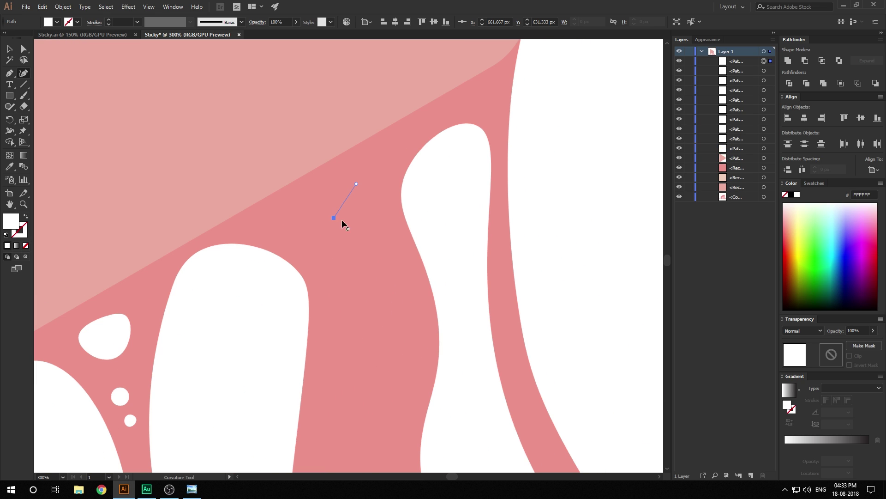
click(383, 238)
click(386, 221)
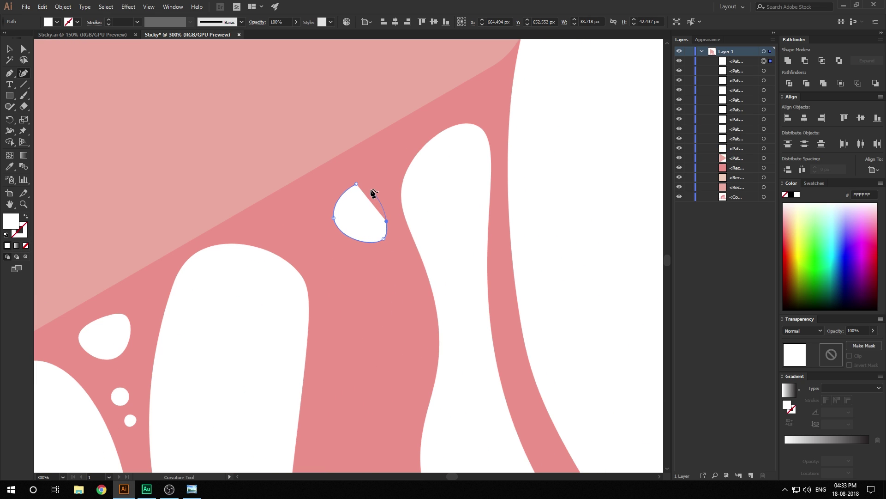
click(371, 189)
click(356, 184)
Draw a rounded white hole about 46 × 52 px directly below the top hole of the third drip
click(343, 264)
click(327, 298)
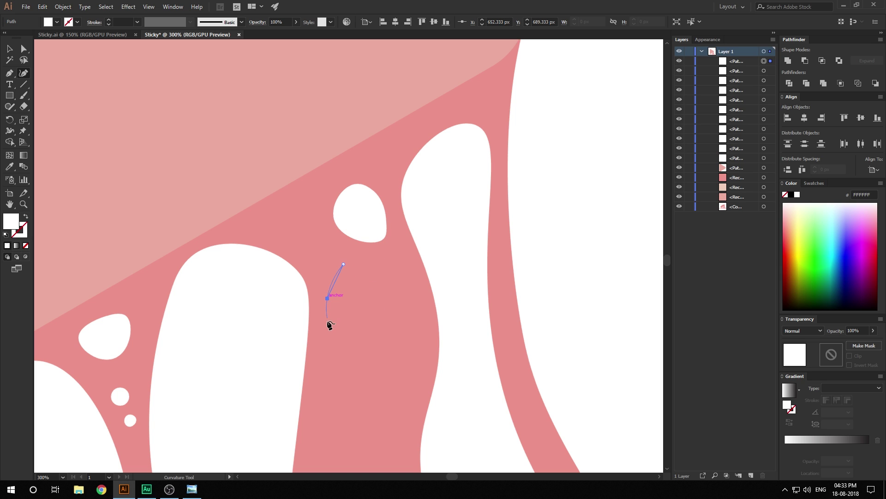
click(329, 326)
click(373, 327)
click(388, 296)
click(361, 264)
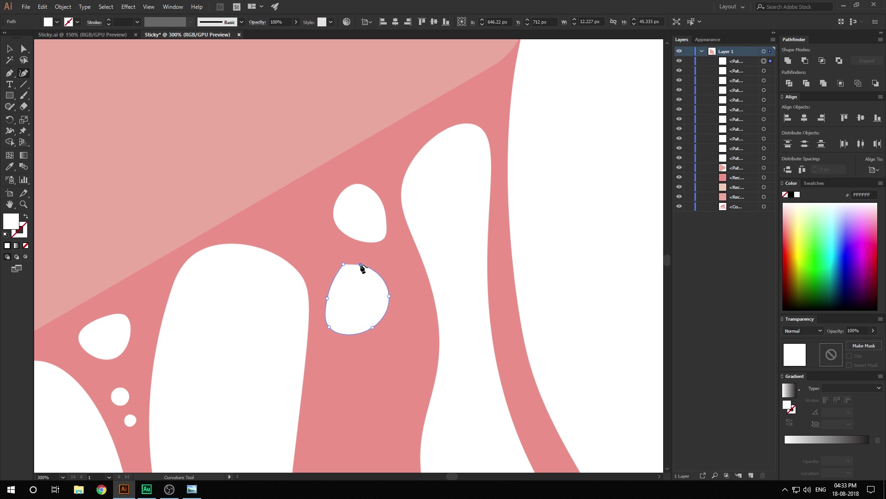
click(343, 264)
Draw a small round white bubble just below the two upper holes of the third drip
drag(376, 363, 368, 310)
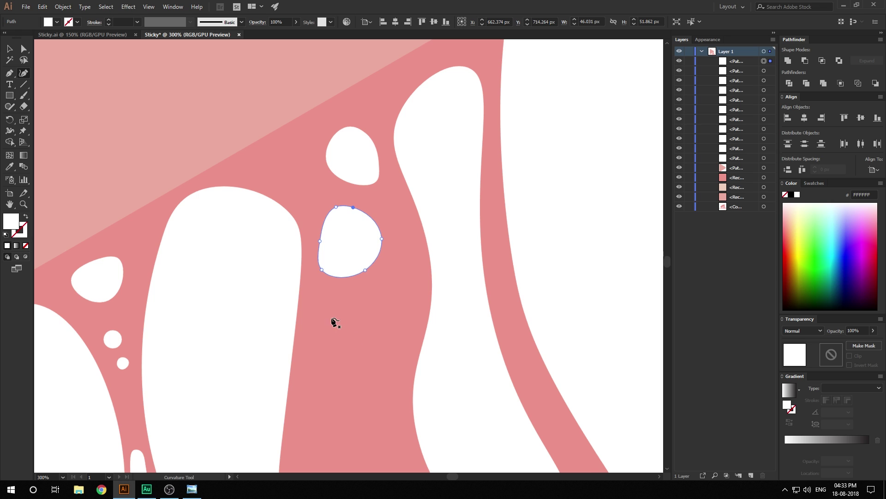
click(318, 319)
click(331, 323)
click(338, 310)
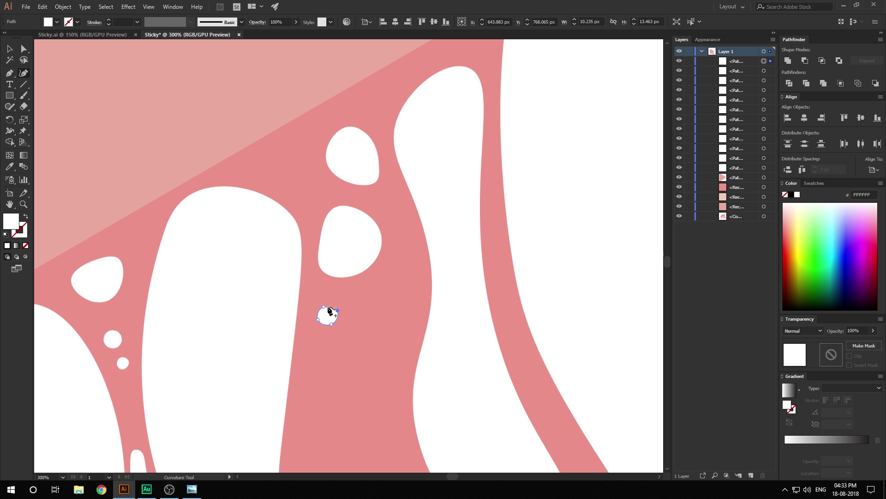
click(324, 306)
Try a large crescent-shaped white hole about 96 × 138 px along the wide base of the third drip
drag(367, 375, 370, 293)
drag(368, 348, 348, 282)
click(327, 284)
click(323, 359)
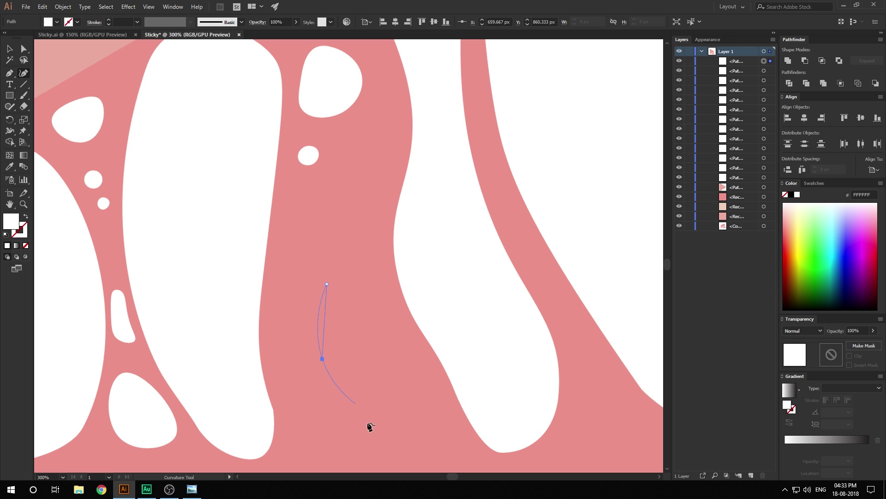
click(388, 441)
click(450, 431)
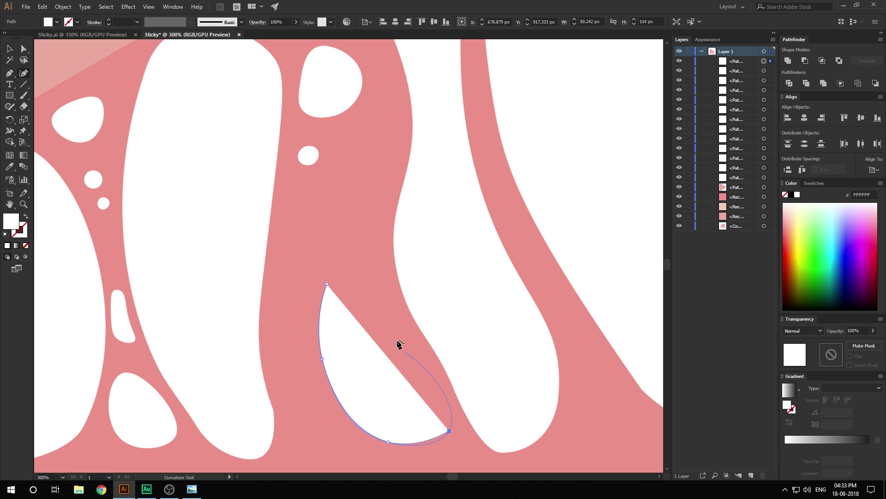
click(373, 319)
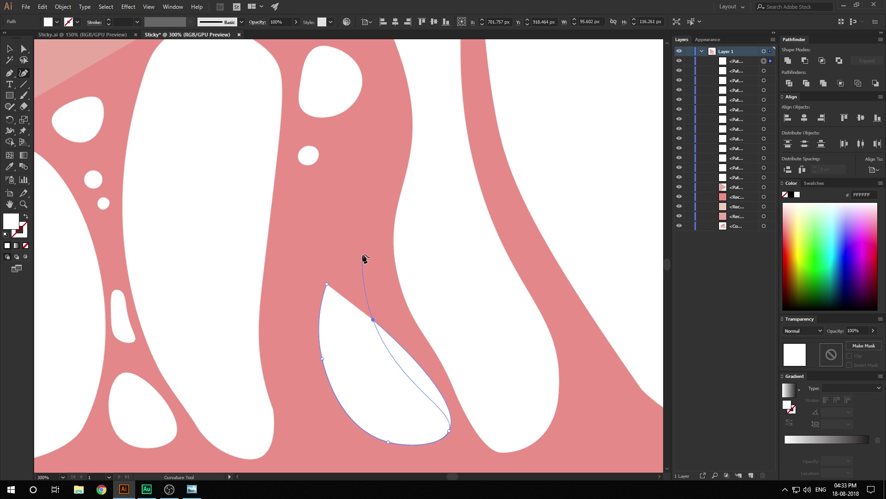
click(363, 255)
click(326, 284)
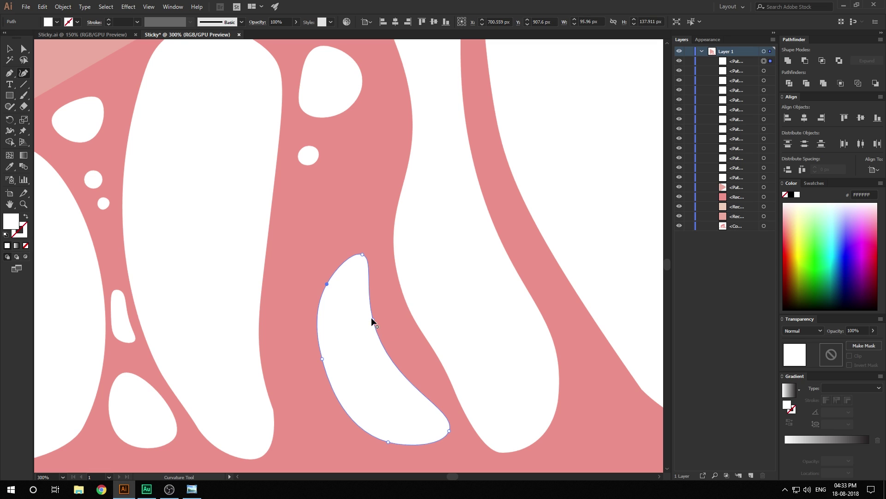
Reshape the crescent hole to follow the drip's right edge, adding a side anchor and raising its tip to about 97 × 147 px
drag(373, 319, 391, 308)
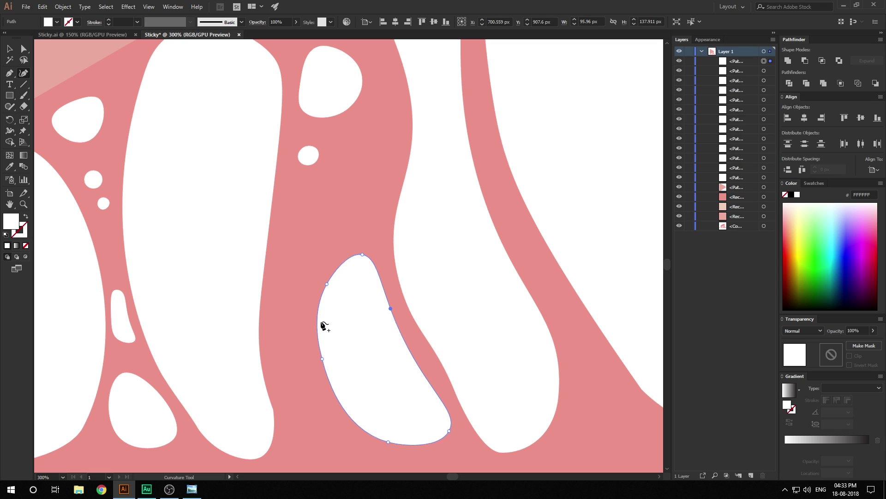
scroll(375, 350, down, 1)
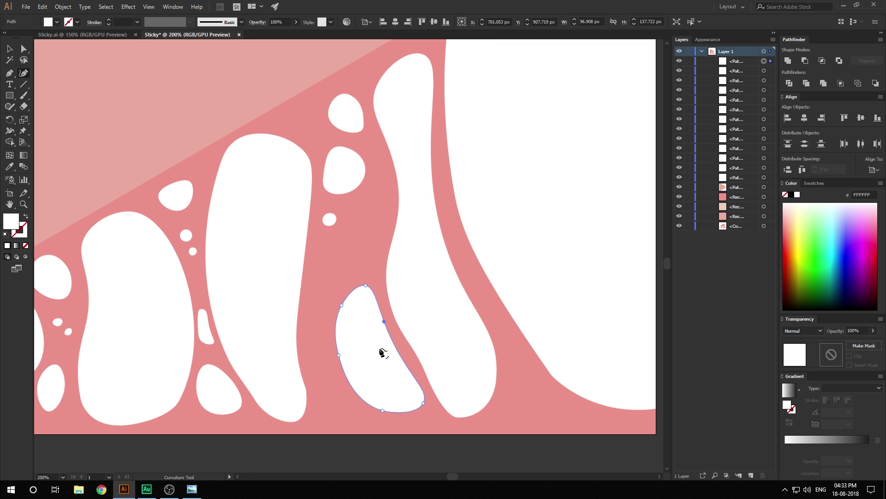
scroll(373, 346, up, 1)
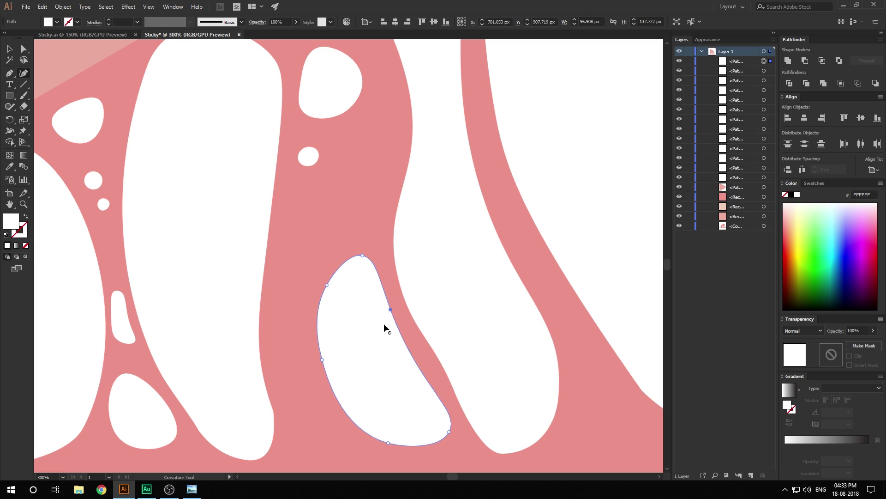
mouse_move(390, 309)
mouse_down()
mouse_move(382, 337)
mouse_move(395, 306)
mouse_up()
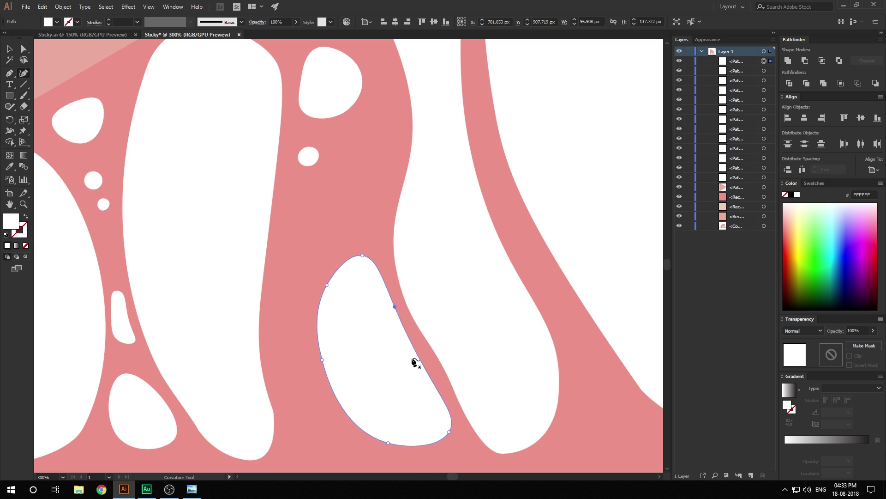
drag(422, 369, 428, 365)
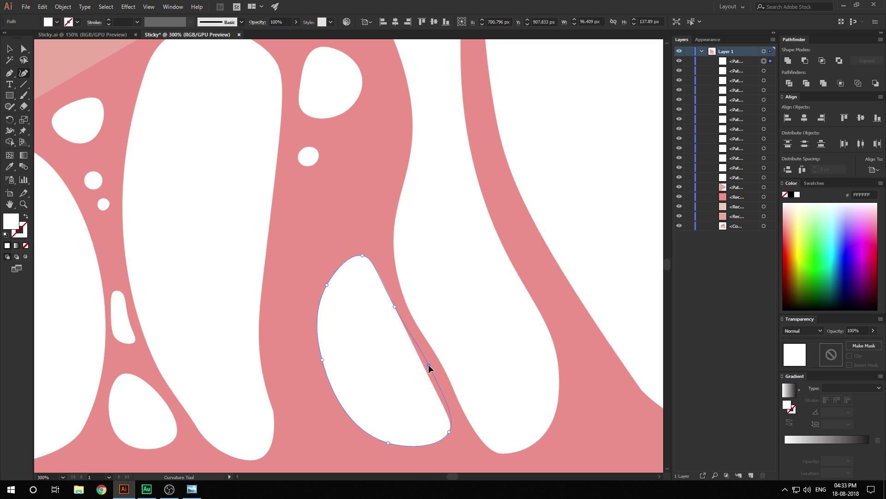
drag(396, 311, 388, 310)
key(ctrl+z)
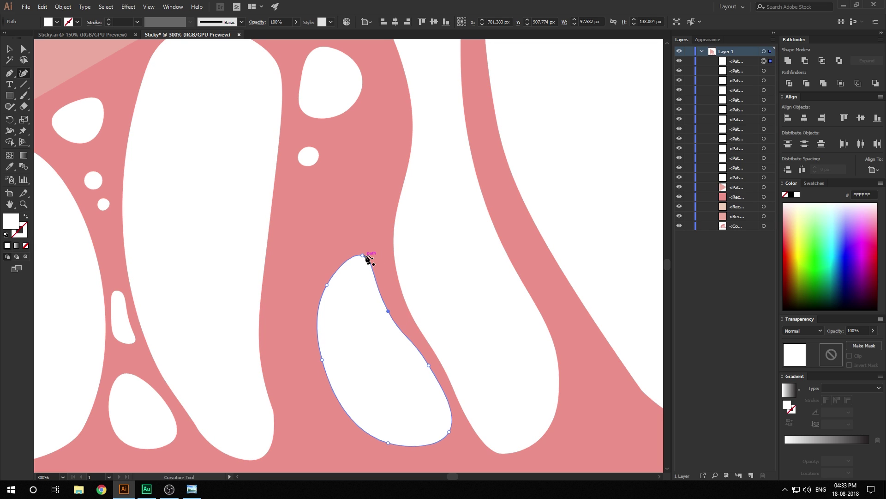
drag(368, 245, 372, 243)
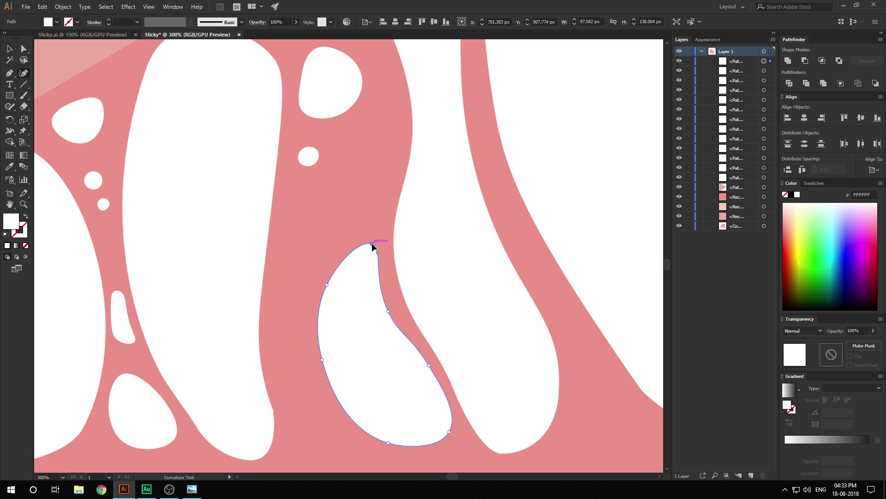
click(429, 364)
scroll(357, 353, down, 2)
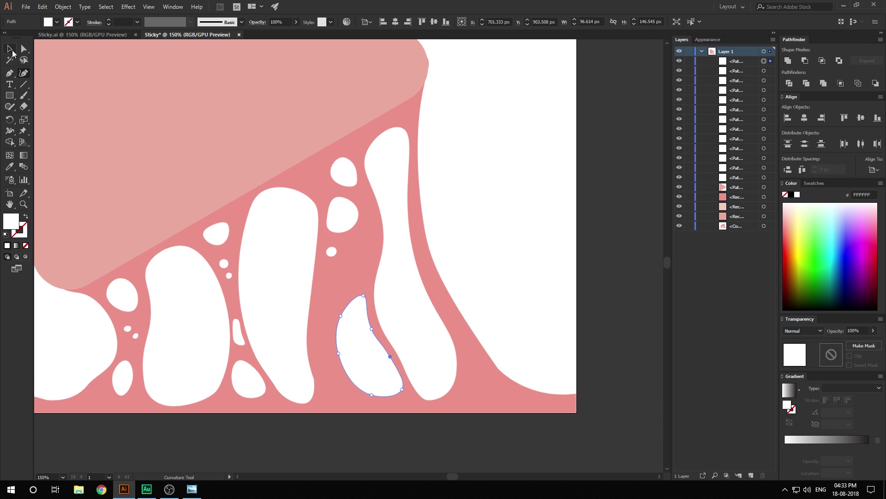
Delete the large crescent-shaped hole at the base of the third drip
click(10, 49)
click(507, 187)
scroll(313, 334, up, 1)
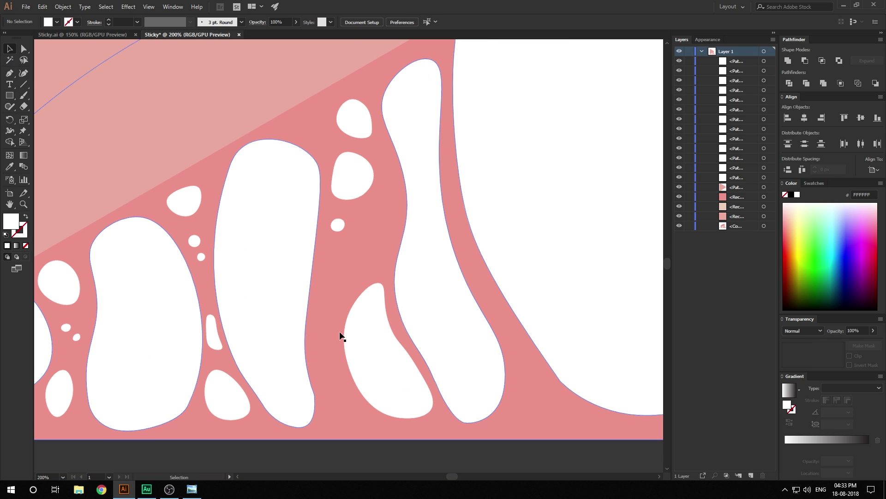
click(381, 333)
key(Delete)
Draw a slanted egg-shaped white hole about 77 × 114 px at the base of the third drip with the Curvature tool
key(shift+grave)
scroll(360, 341, up, 1)
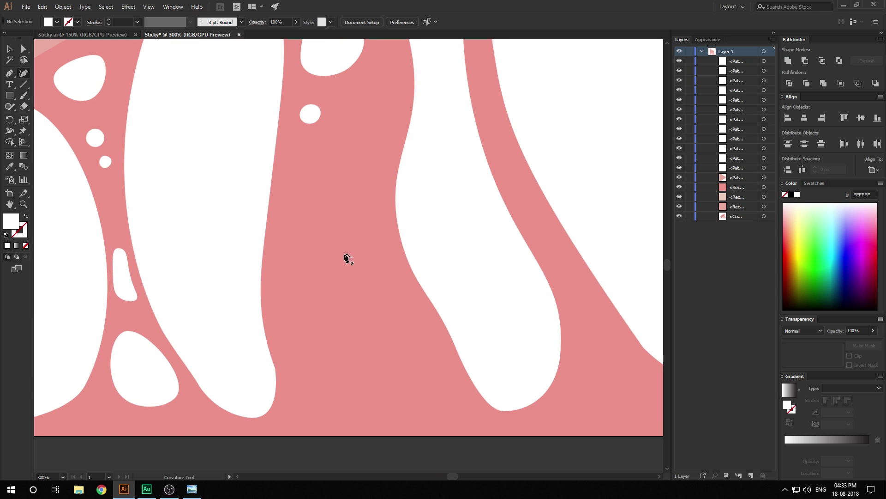
click(351, 246)
click(334, 315)
click(374, 395)
click(435, 386)
click(352, 246)
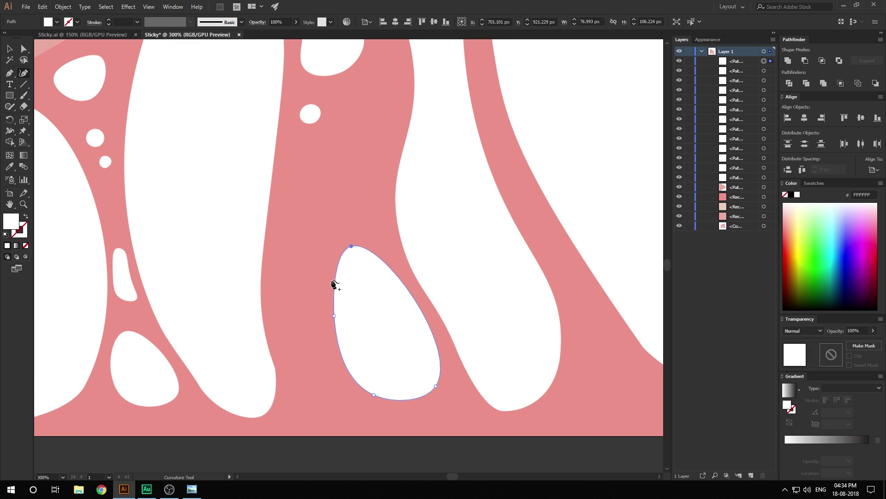
Draw a small oval white hole between the large egg-shaped hole and the left edge of the third drip
click(290, 322)
click(296, 340)
click(306, 324)
click(300, 310)
click(290, 322)
Draw a second small white hole about 22 × 26 px below the small oval one at the third drip's base
click(307, 381)
click(290, 395)
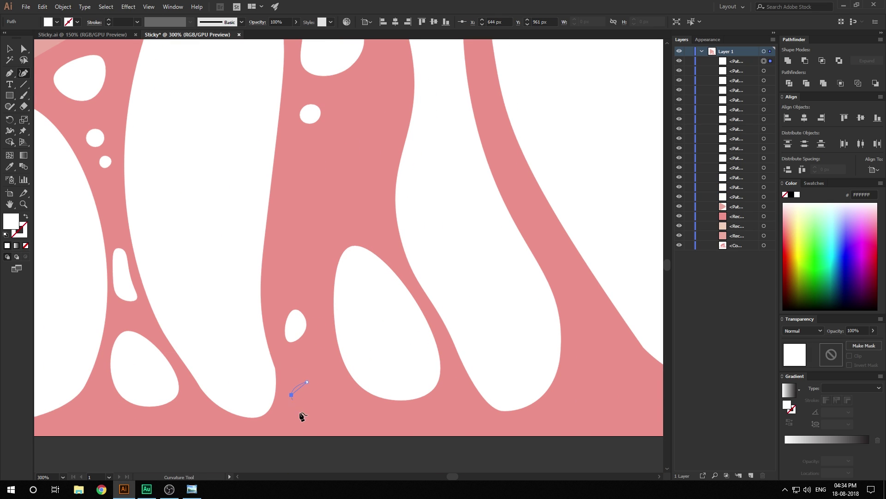
click(305, 417)
click(320, 387)
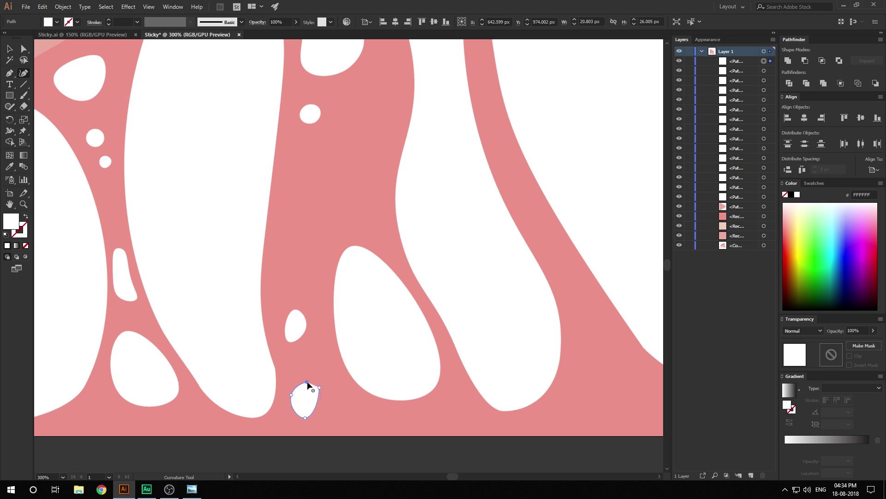
click(306, 383)
Move the lowest small hole of the third drip up, closer to the small oval hole, and deselect it
scroll(355, 359, down, 3)
scroll(371, 311, up, 2)
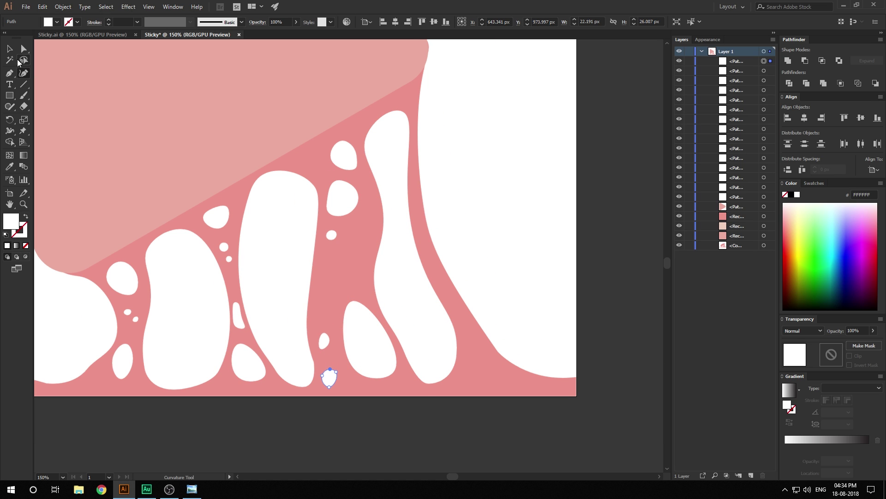
click(10, 49)
drag(328, 375, 334, 359)
click(406, 287)
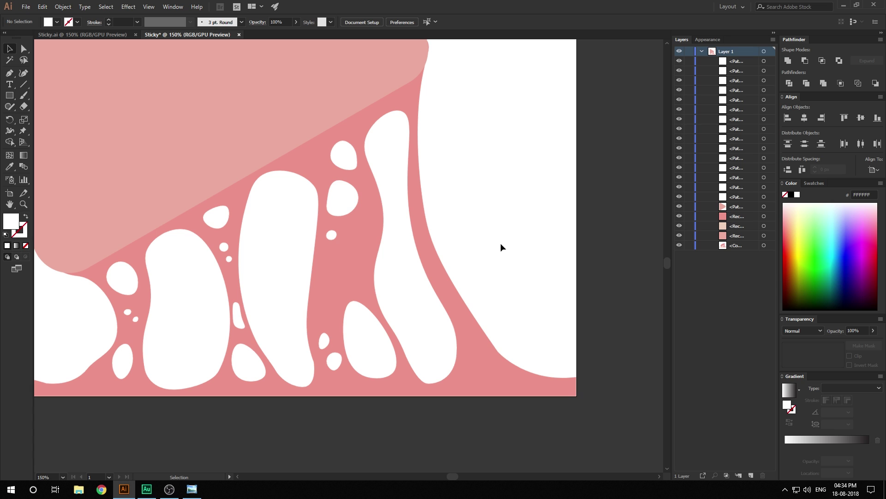
Move the large egg-shaped hole of the third drip up and slightly left, and deselect it
click(353, 303)
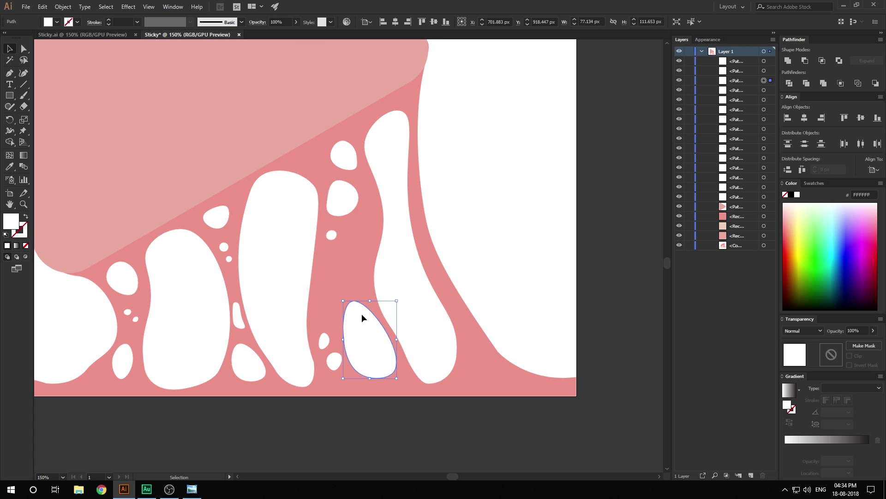
drag(362, 314, 350, 294)
click(417, 321)
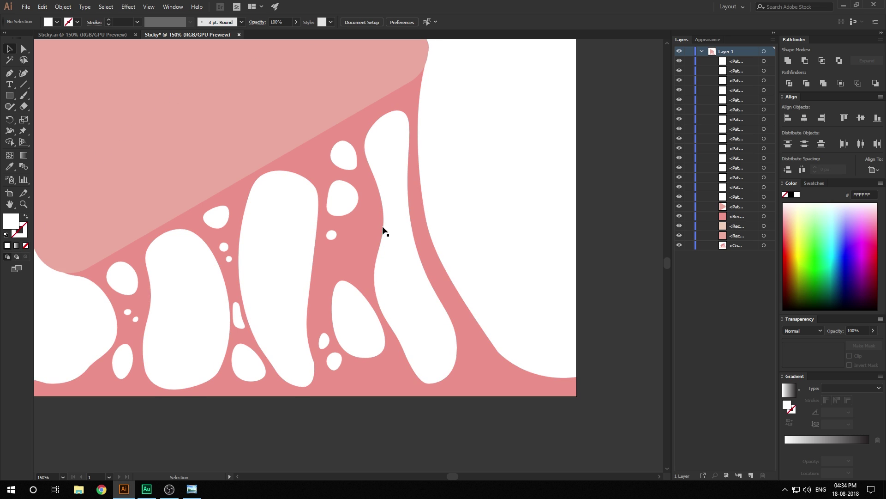
Draw a tiny egg-shaped white bubble at the top of the rightmost drip, just under the triangle's corner, with the Curvature tool
drag(500, 203, 485, 241)
click(12, 76)
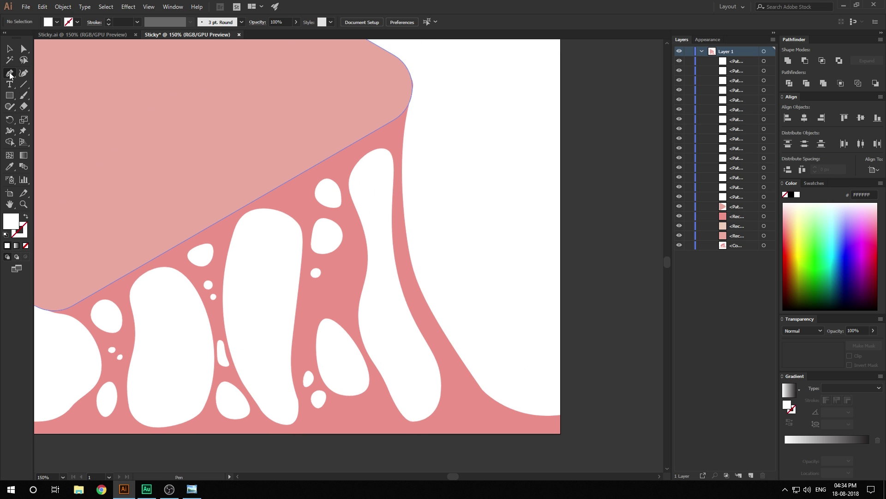
click(24, 74)
scroll(370, 183, up, 2)
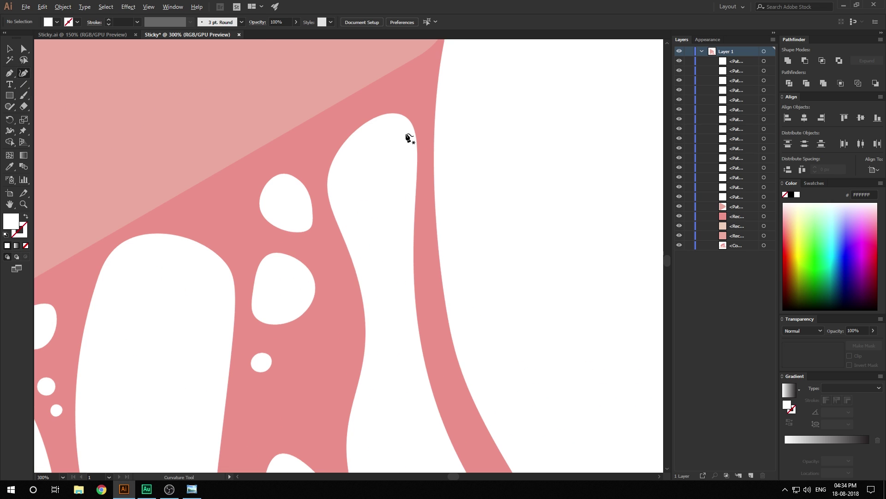
drag(409, 134, 382, 217)
click(388, 169)
click(382, 180)
click(393, 182)
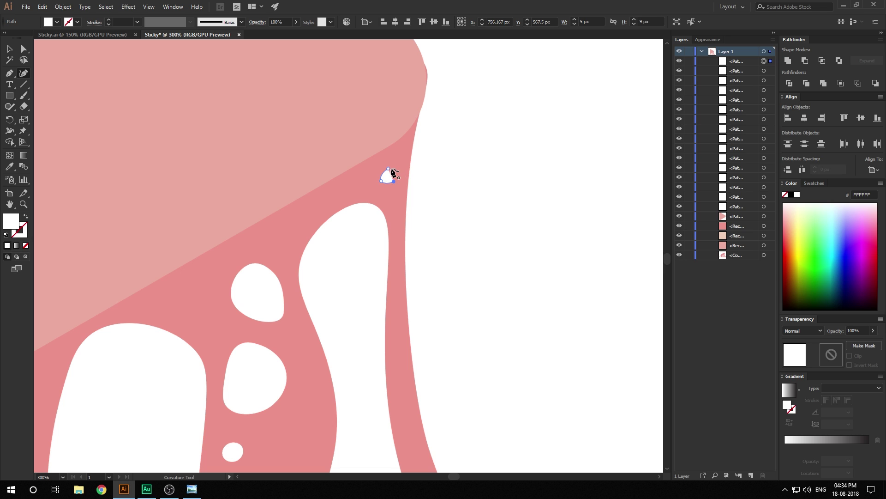
click(389, 169)
Draw a second tiny white bubble about 7 × 6 px just below the first one in the rightmost drip
click(392, 195)
click(389, 203)
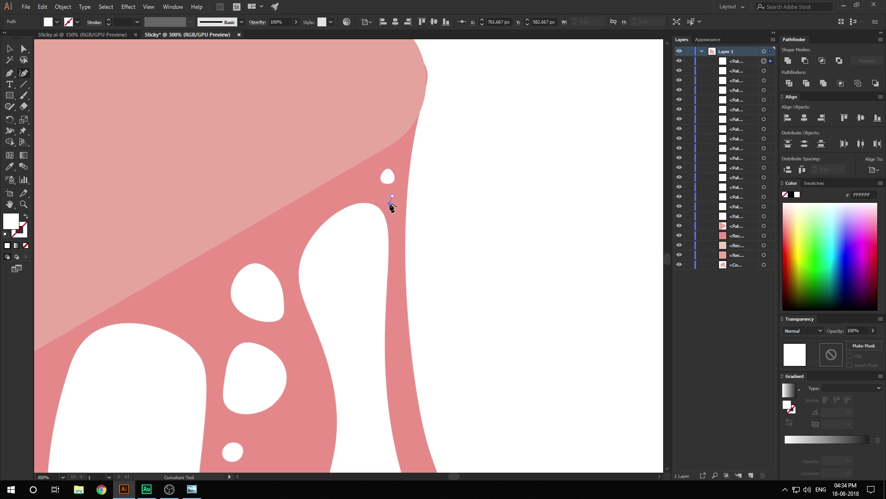
click(399, 201)
click(392, 195)
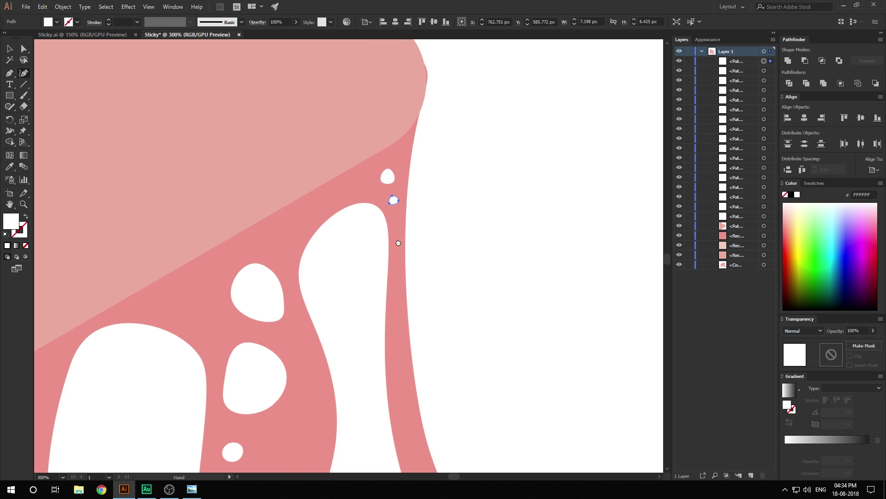
Draw a rounded triangular white bubble about 50 × 60 px at the foot of the rightmost drip with the Curvature tool
scroll(400, 244, down, 8)
scroll(384, 237, down, 2)
scroll(400, 317, right, 2)
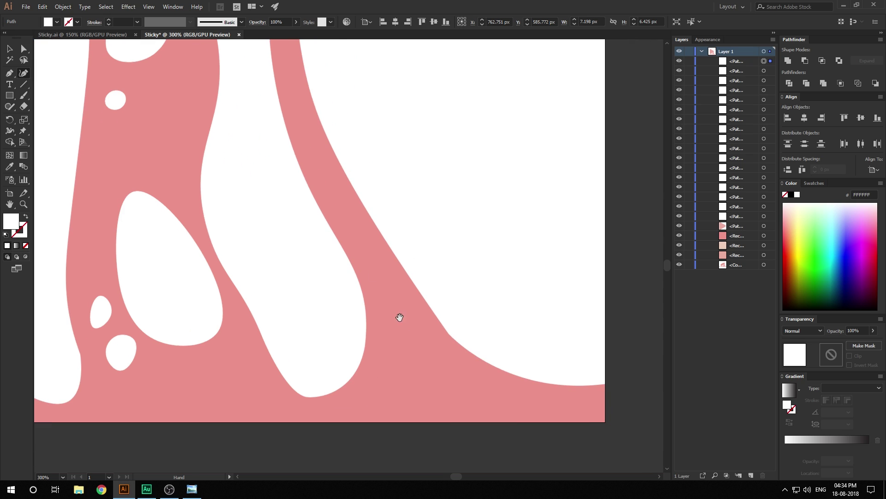
click(391, 308)
click(379, 356)
click(384, 382)
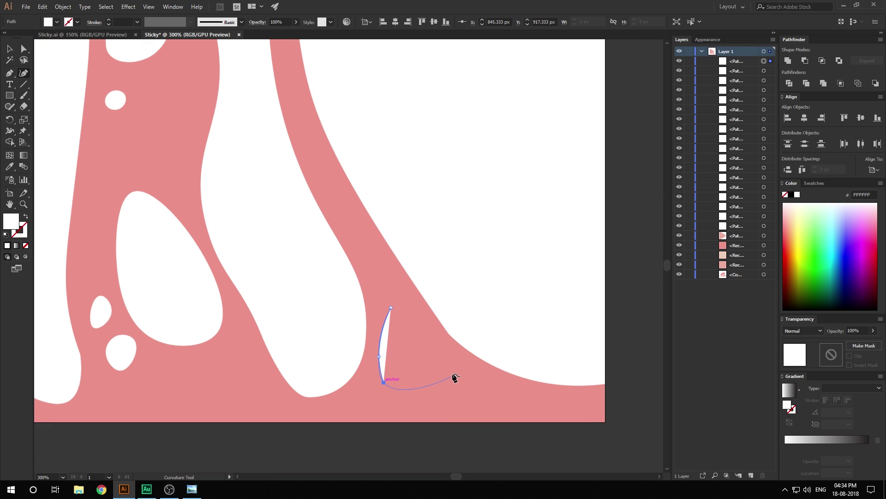
click(447, 368)
click(391, 308)
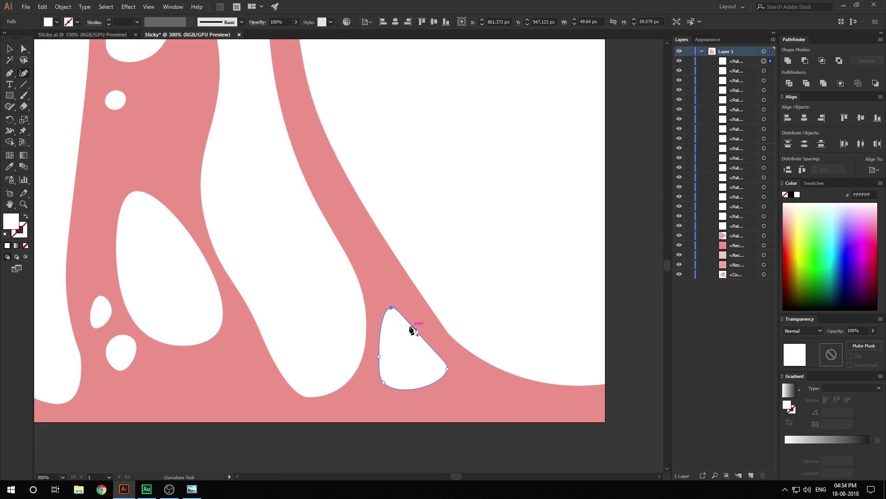
drag(416, 330, 422, 323)
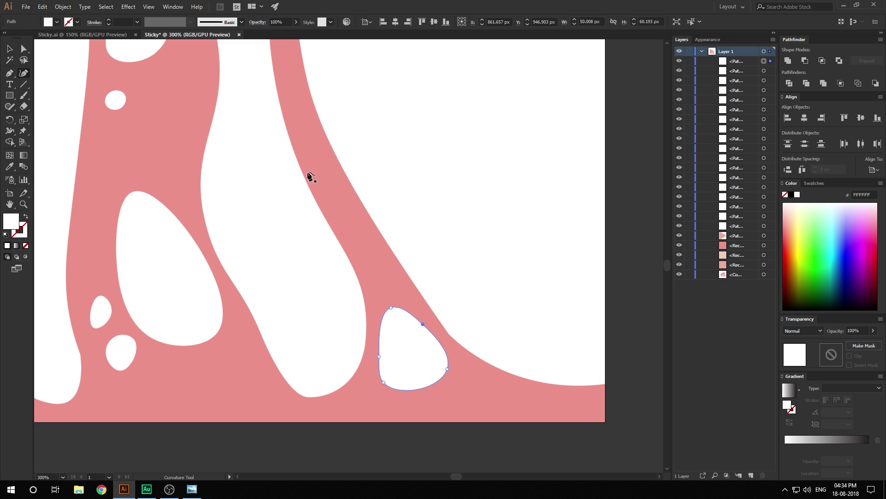
Draw a slim slanted white bubble about 24 × 44 px in the narrow middle of the rightmost drip, and deselect it
click(320, 165)
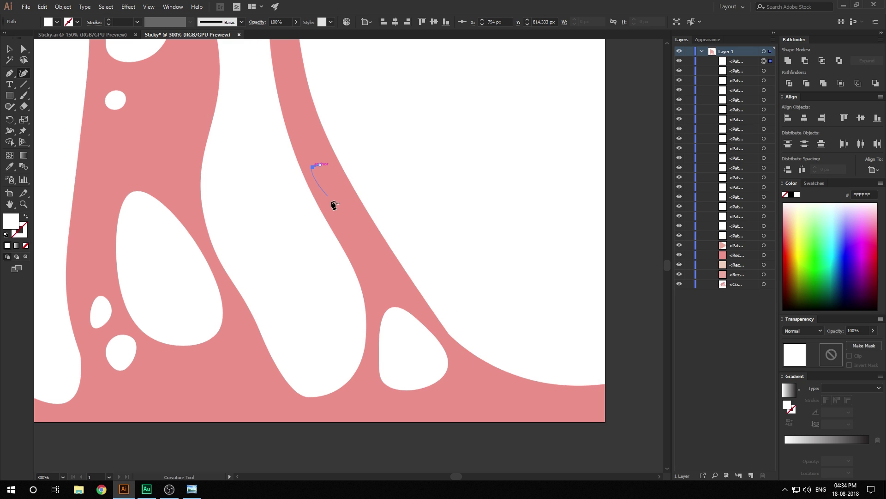
click(338, 217)
click(344, 226)
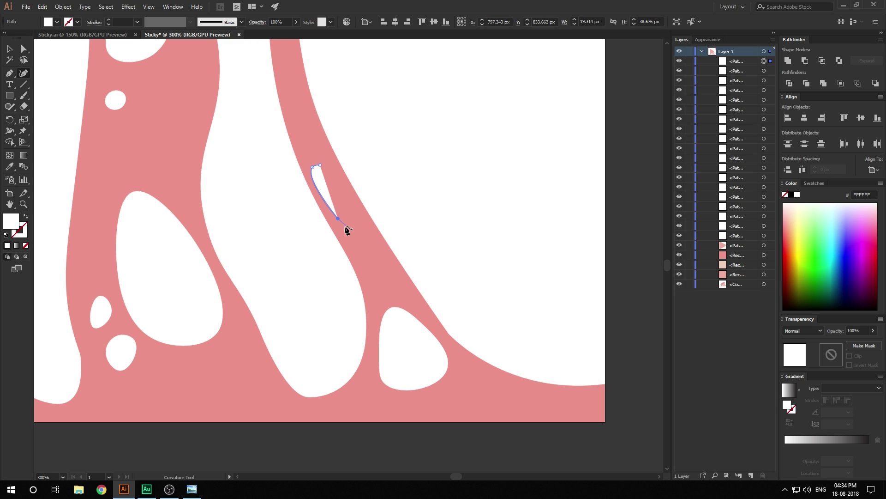
click(353, 222)
click(343, 193)
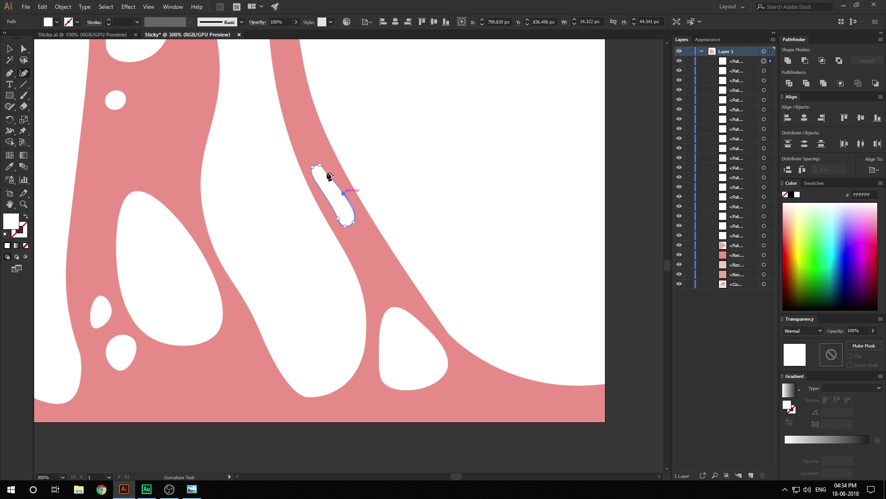
click(320, 164)
key(v)
click(450, 224)
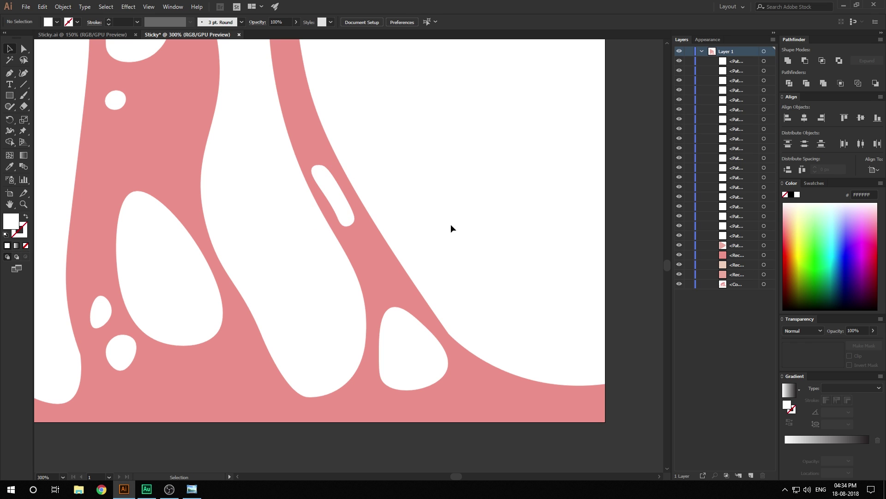
Try a bright blue fill on the large egg-shaped bubble of the third drip, and undo it
scroll(442, 210, down, 3)
drag(417, 181, 447, 293)
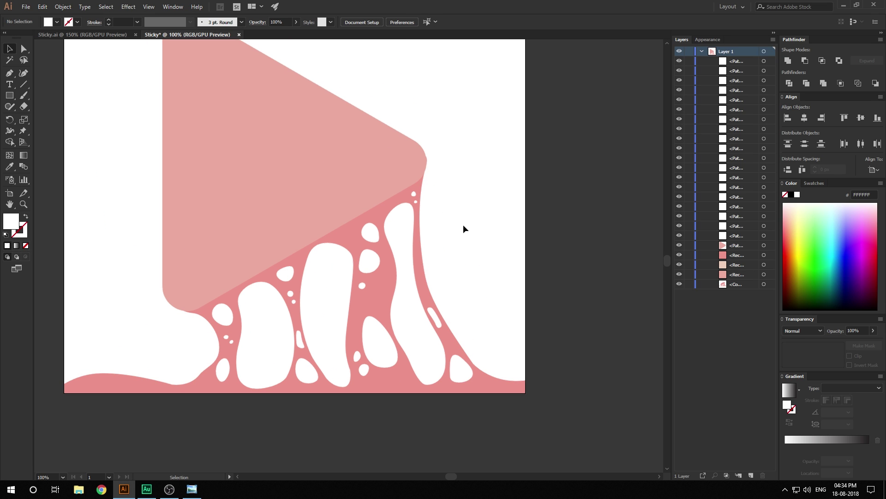
drag(464, 225, 475, 249)
scroll(503, 270, up, 2)
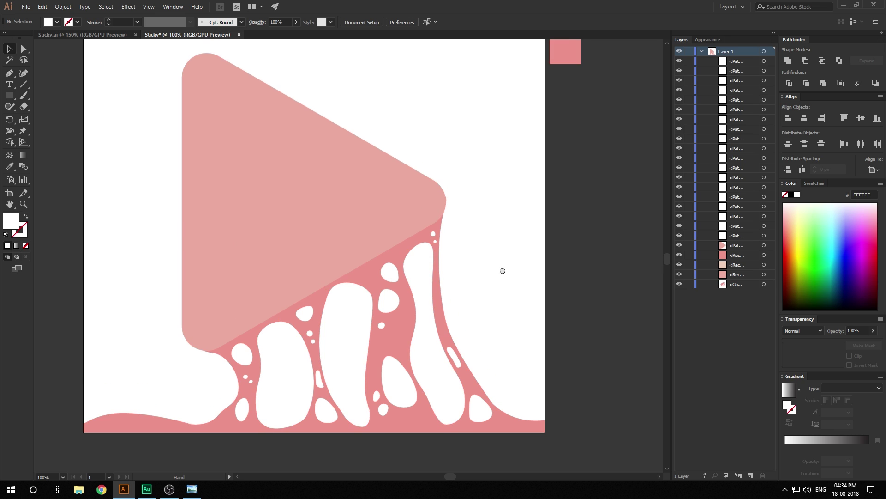
scroll(489, 257, down, 1)
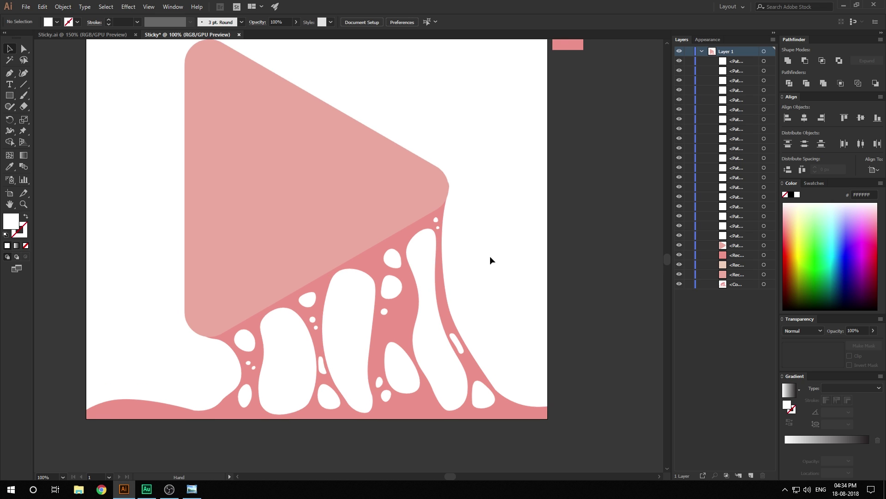
click(397, 379)
click(825, 262)
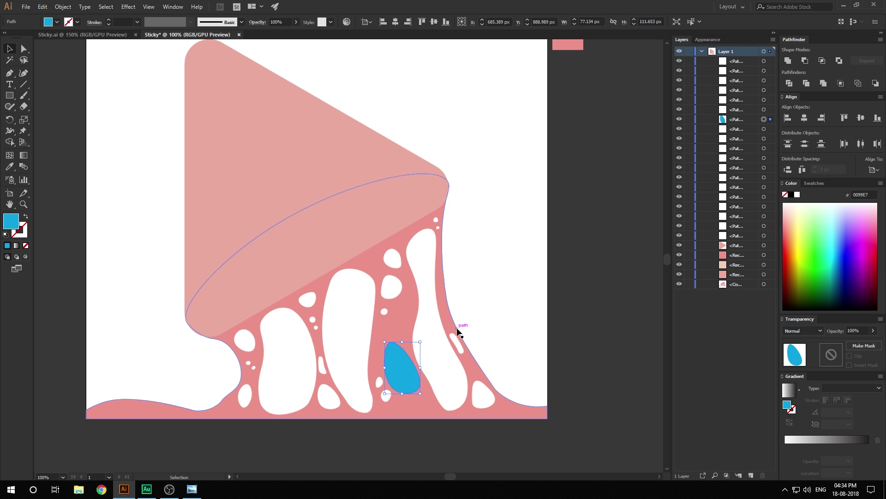
key(ctrl+z)
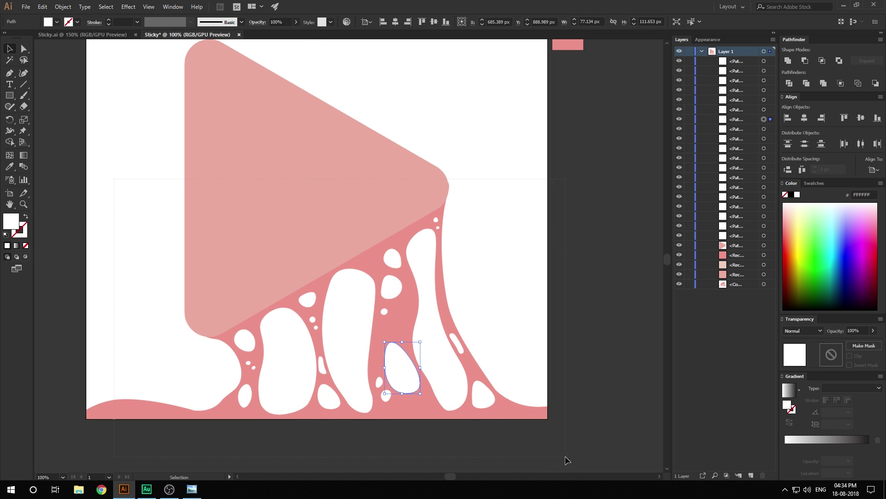
Select the triangle, drips and all white bubbles, and cut the four bubbles out of the leftmost drip with Shape Builder
key(ctrl+a)
drag(283, 314, 289, 227)
scroll(254, 262, up, 3)
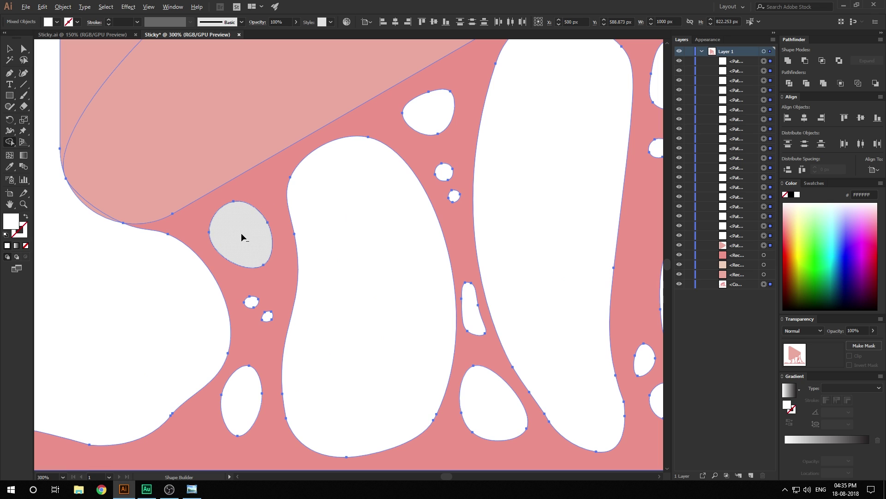
alt+click(241, 233)
alt+click(251, 302)
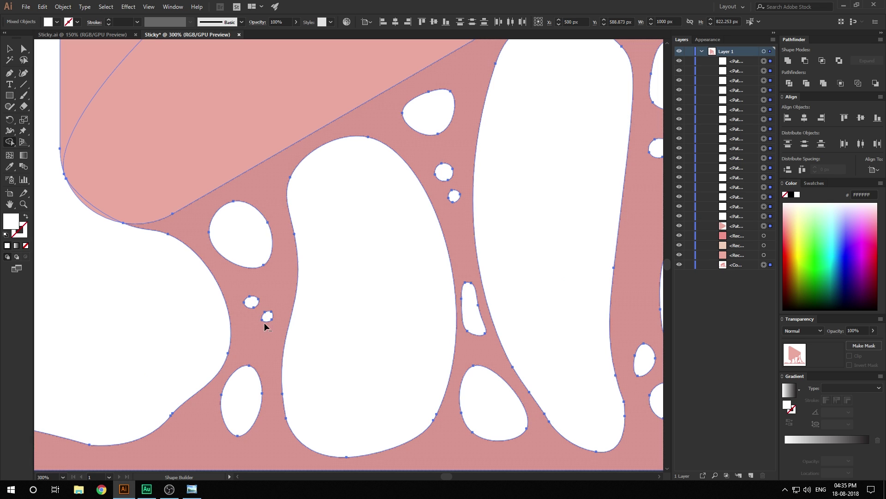
alt+click(269, 317)
alt+click(249, 390)
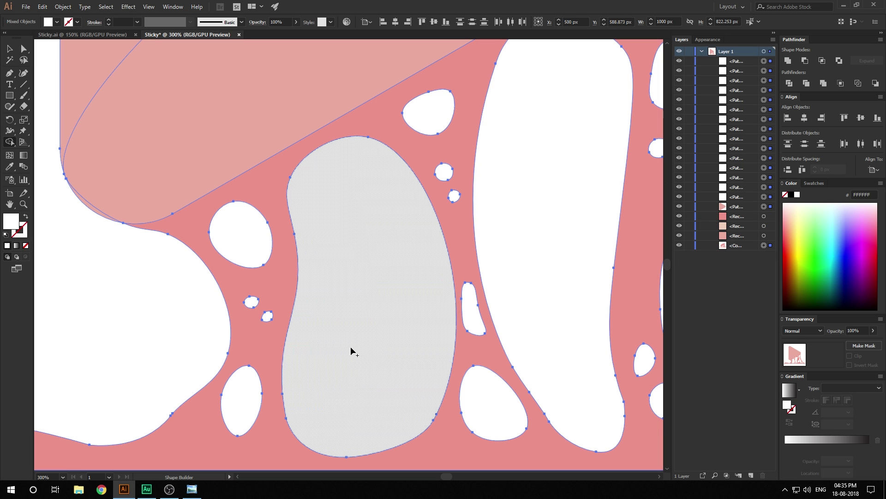
Cut the five white bubbles out of the second drip with Shape Builder
drag(450, 351, 317, 326)
alt+click(359, 370)
alt+click(341, 291)
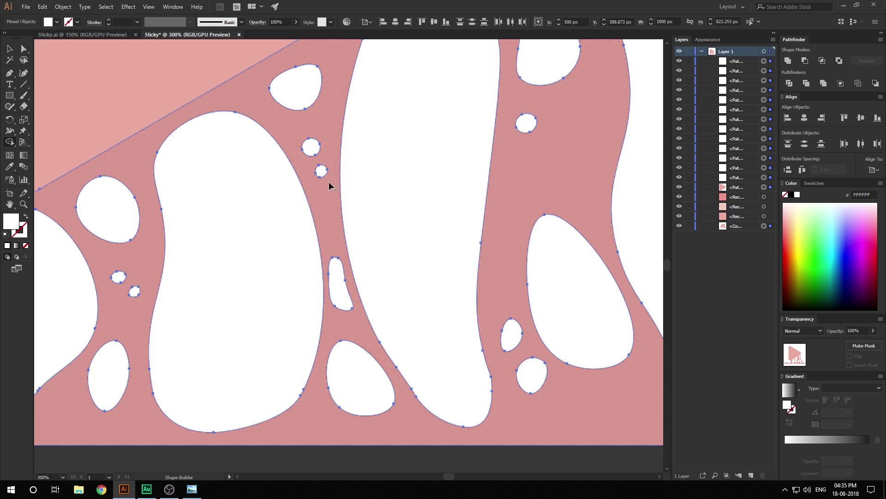
alt+click(320, 170)
alt+click(310, 148)
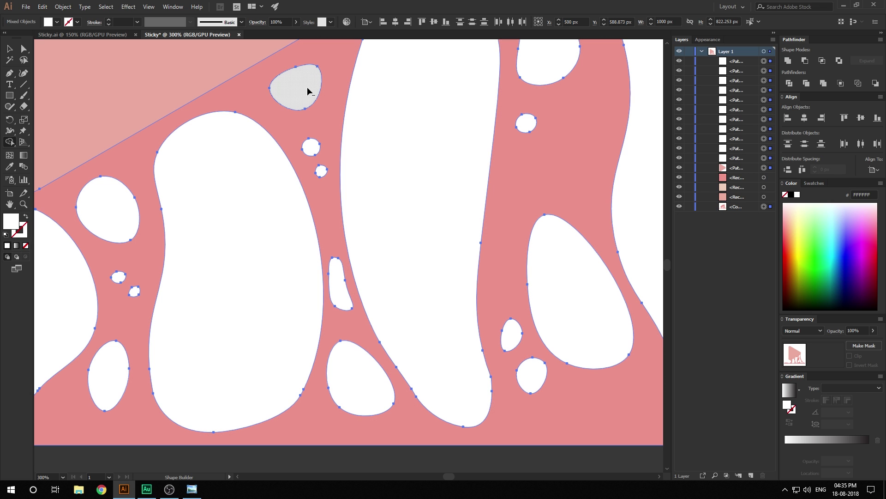
alt+click(307, 91)
Cut all the white bubbles out of the third and rightmost drips with Shape Builder, and deselect the artwork
drag(508, 300, 321, 251)
alt+click(343, 324)
alt+click(323, 293)
alt+click(360, 258)
drag(338, 77, 333, 216)
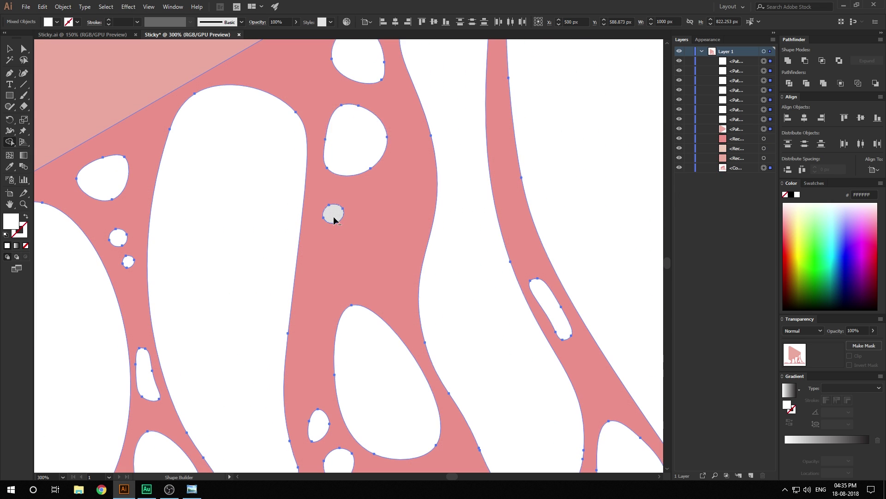
alt+click(333, 216)
drag(616, 458, 367, 418)
alt+click(368, 417)
alt+click(312, 154)
scroll(397, 247, down, 3)
key(v)
click(353, 310)
scroll(386, 288, down, 1)
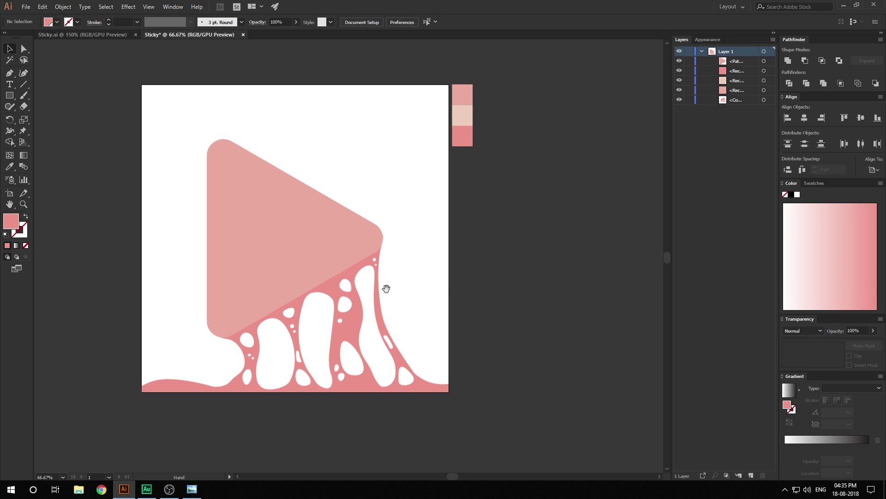
Try to move the darker drip shape's anchor inward at the triangle's right corner, and undo the move
scroll(370, 234, up, 7)
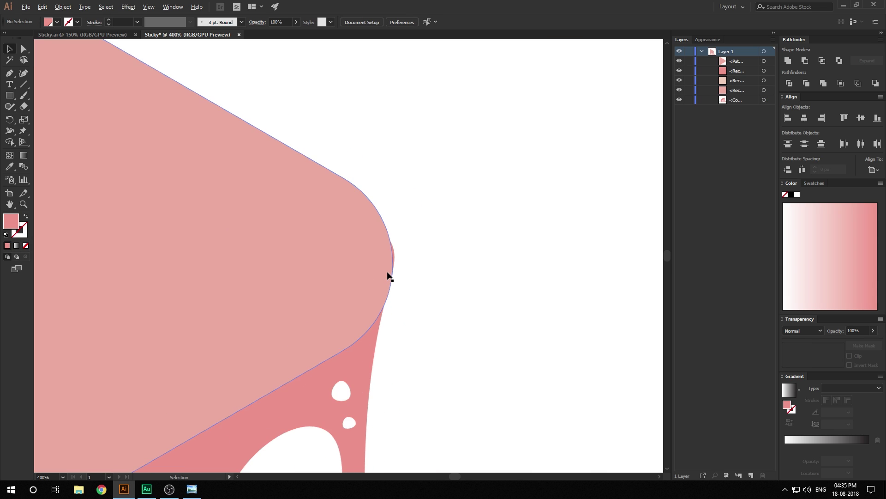
click(23, 49)
click(400, 236)
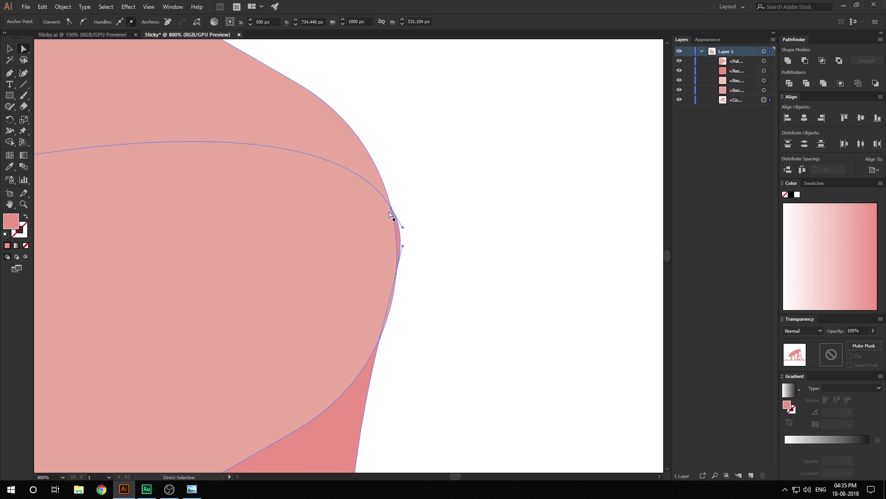
drag(391, 208, 384, 207)
key(ctrl+z)
click(431, 255)
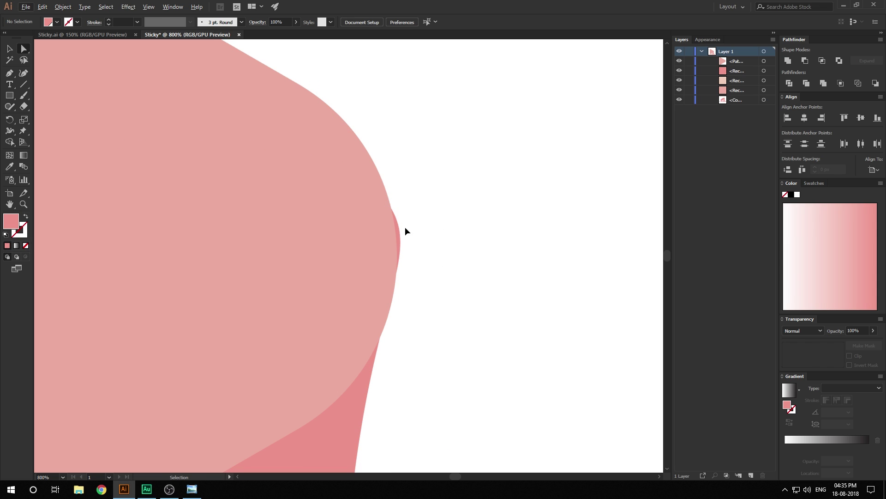
Reshape the darker drip outline with the Curvature tool so it tucks behind the triangle's right corner, and deselect it
click(399, 226)
key(shift+grave)
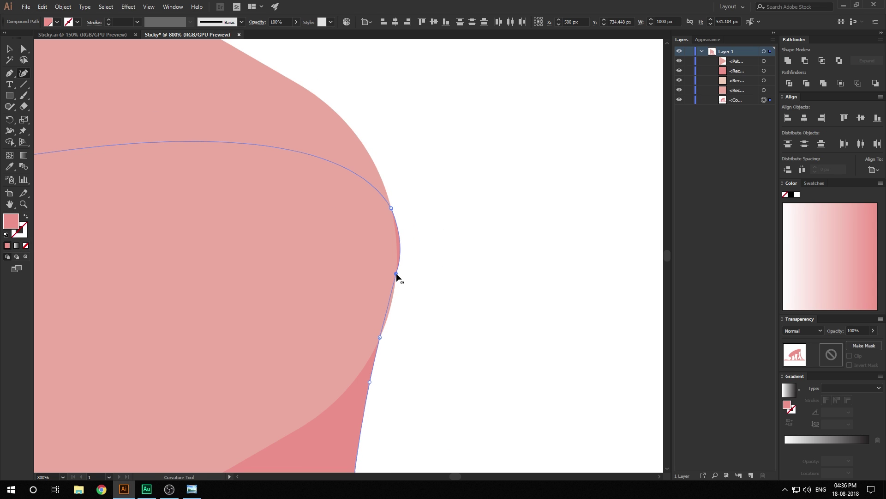
key(v)
click(430, 325)
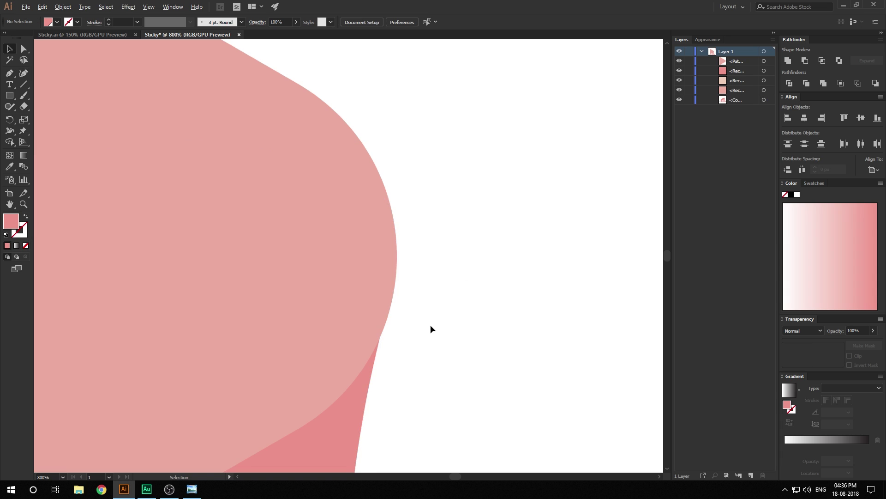
Examine the triangle, the perforated drips and the colour sample squares beside the artboard
scroll(430, 322, down, 8)
drag(454, 311, 451, 237)
scroll(423, 347, up, 2)
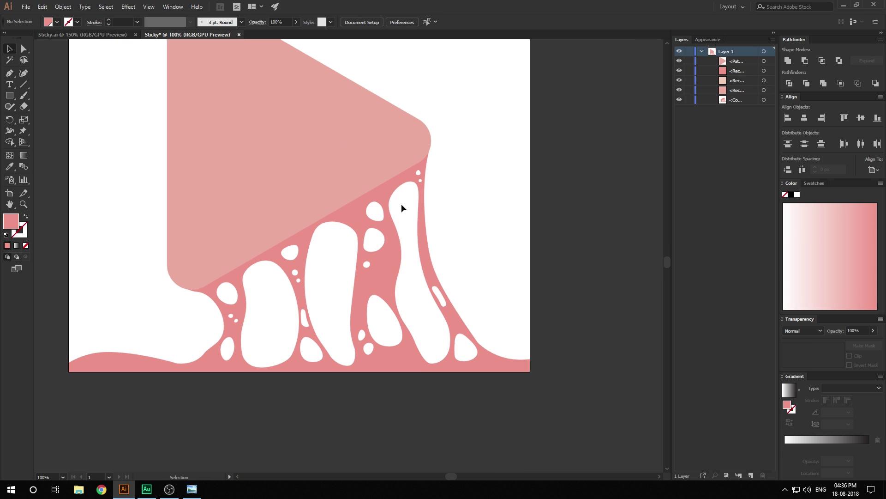
drag(508, 215, 513, 297)
click(391, 345)
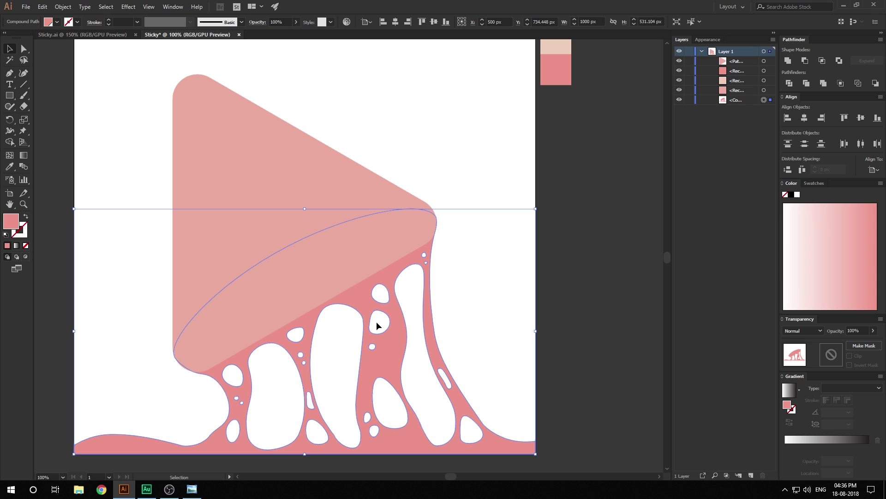
drag(580, 198, 571, 288)
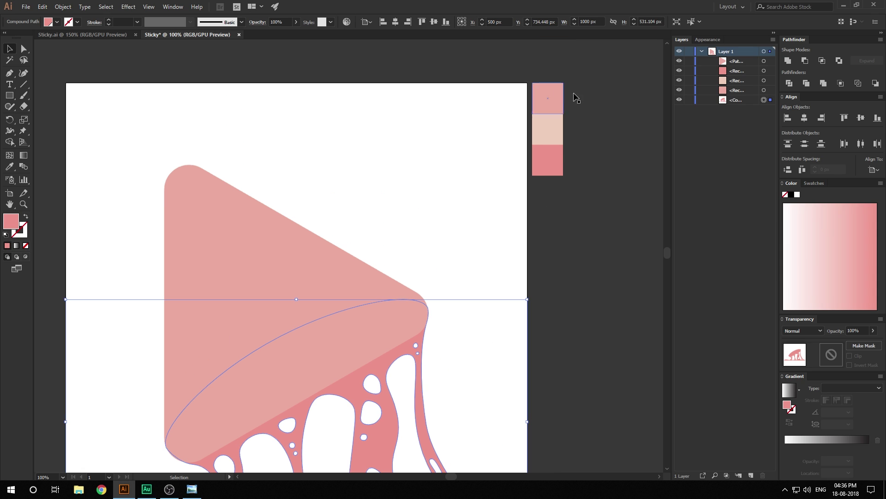
drag(493, 289, 497, 204)
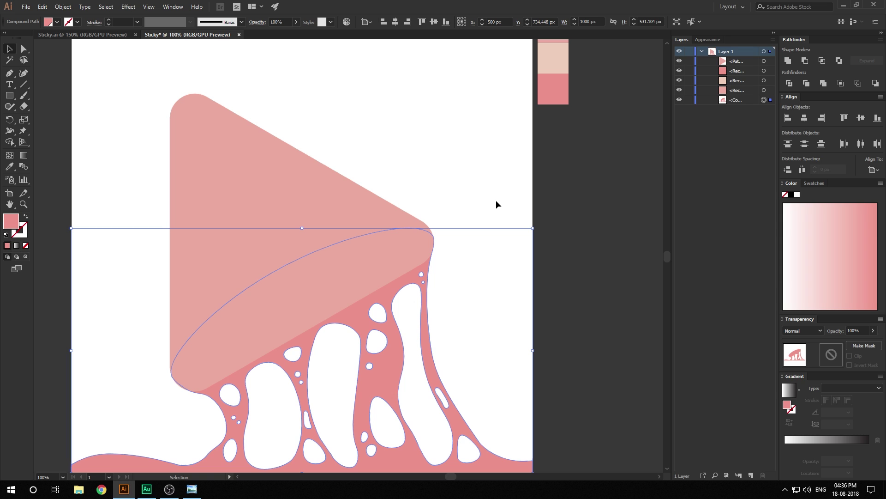
click(650, 210)
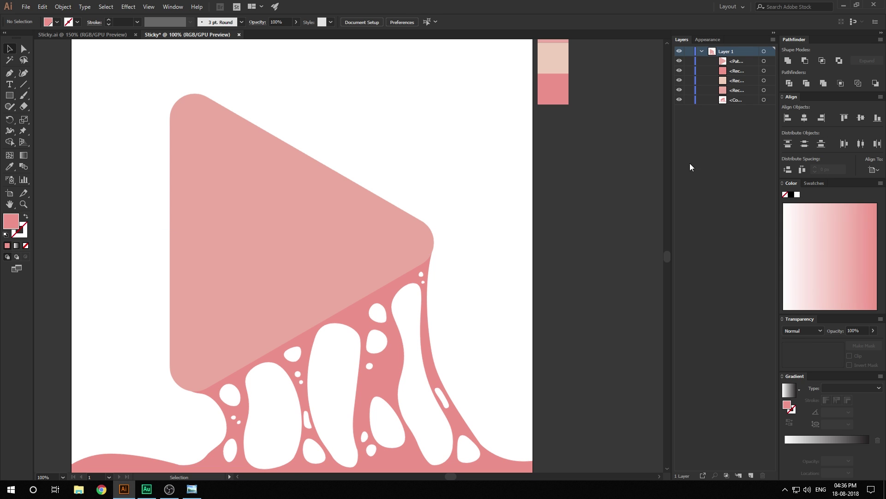
Fill the drips shape with the default white-to-black linear gradient
scroll(585, 144, up, 1)
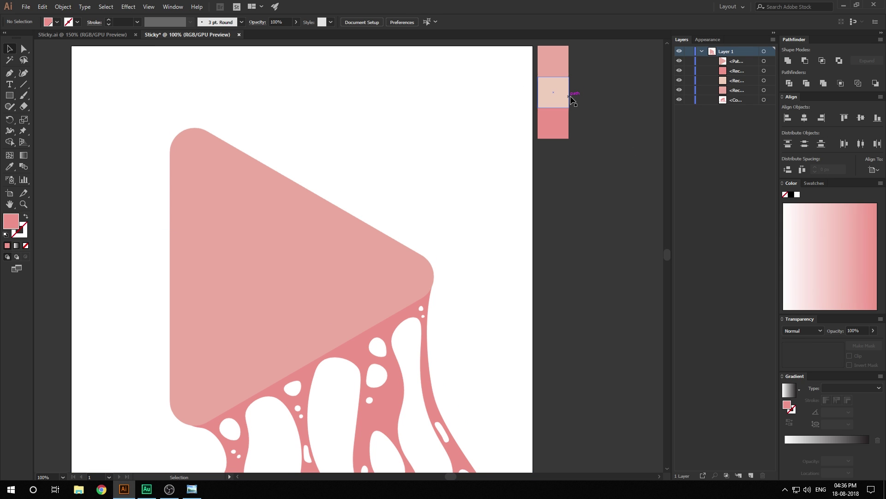
click(372, 398)
click(16, 245)
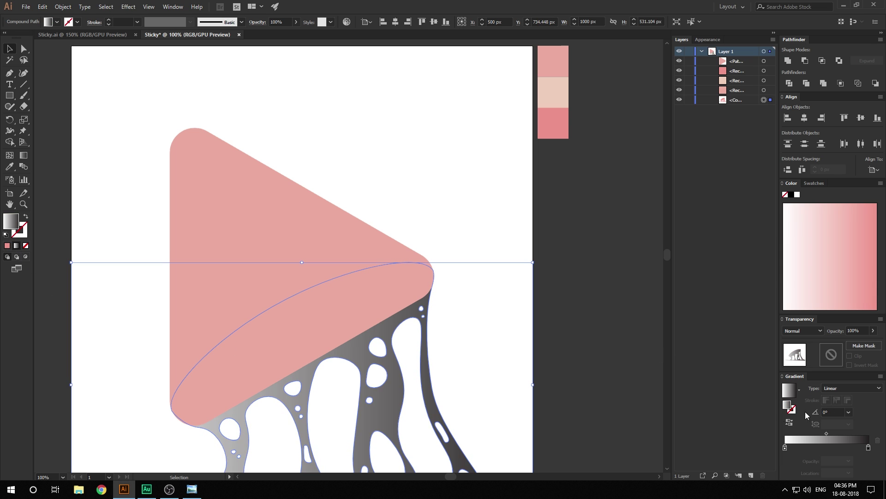
Run the drips' gradient from the triangle's lower edge down past the puddle at -70.7°, and add a middle stop at 50.54%
drag(473, 371, 481, 296)
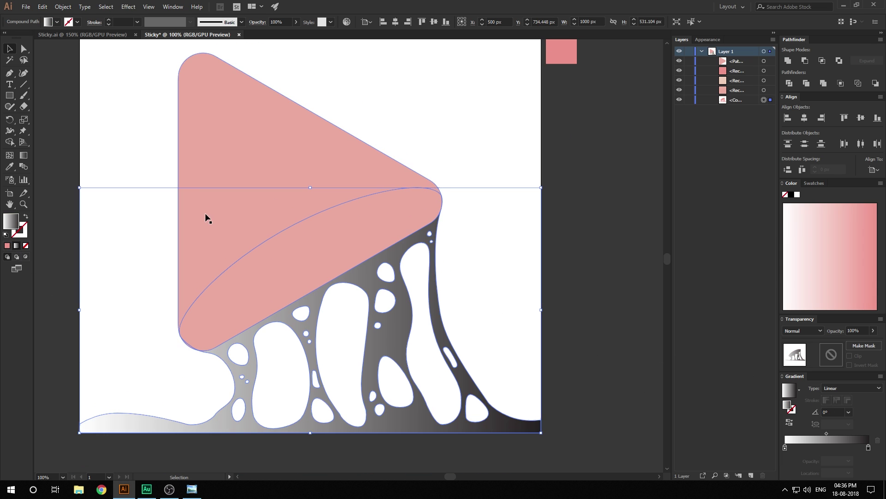
click(24, 155)
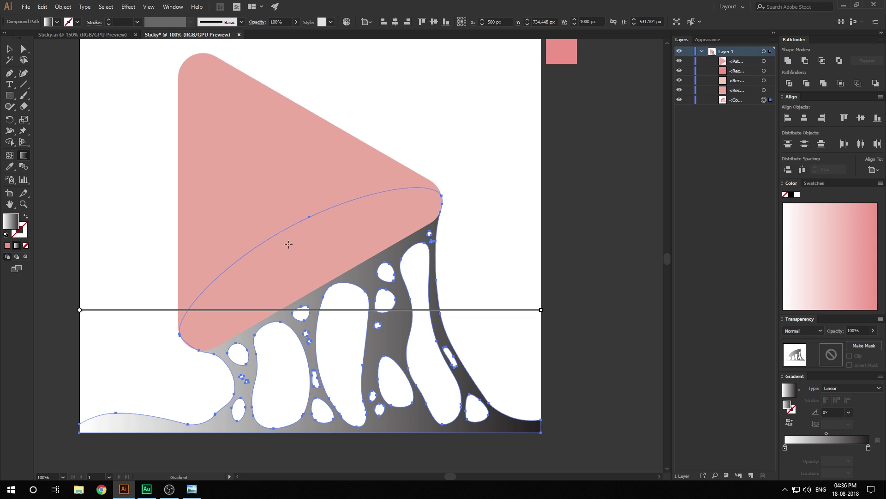
mouse_move(270, 229)
mouse_down()
mouse_move(397, 451)
mouse_move(384, 433)
mouse_up()
mouse_move(309, 282)
mouse_down()
mouse_move(355, 396)
mouse_move(391, 444)
mouse_up()
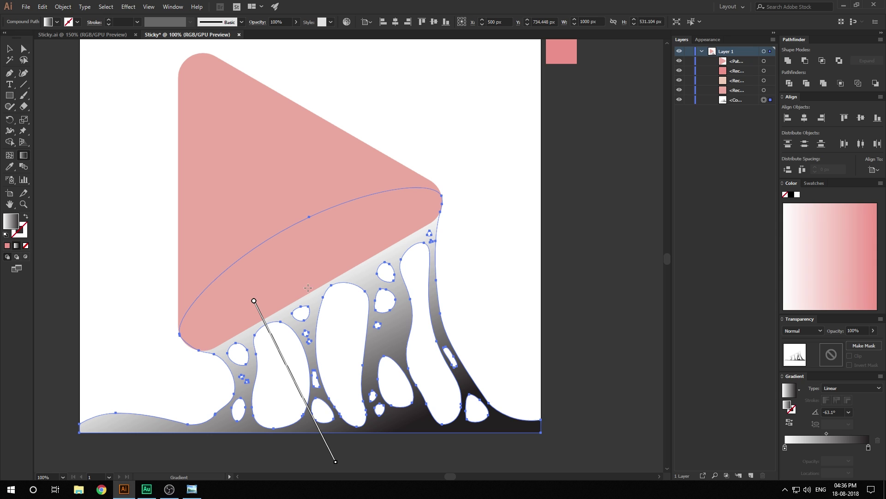
mouse_move(267, 303)
mouse_down()
mouse_move(325, 323)
mouse_move(362, 439)
mouse_move(319, 450)
mouse_up()
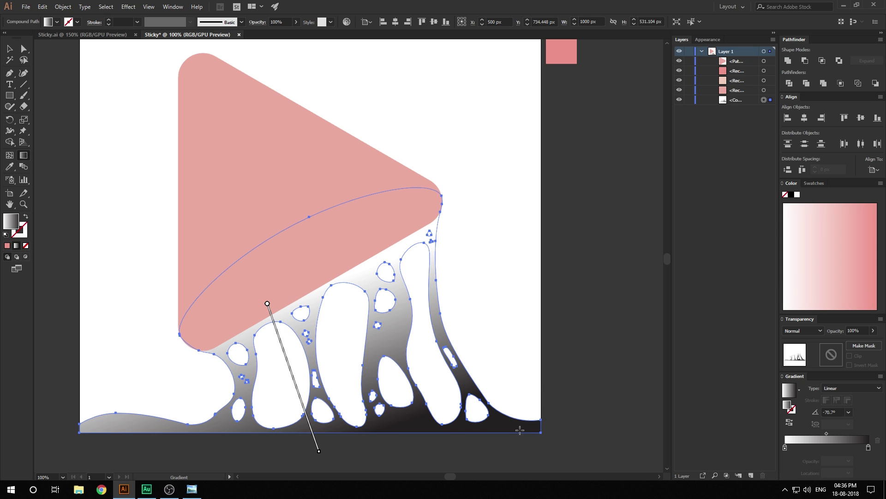
click(826, 447)
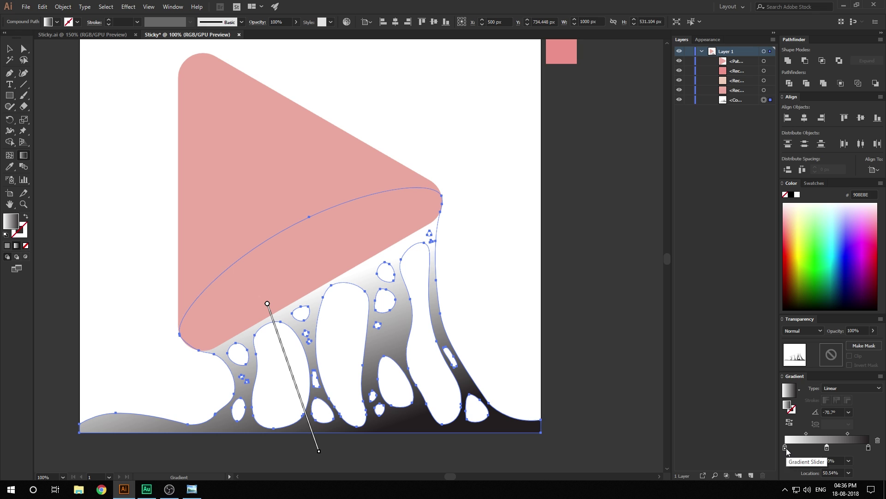
Show the saved colour swatches and select the dark pink sample square beside the artboard
click(812, 184)
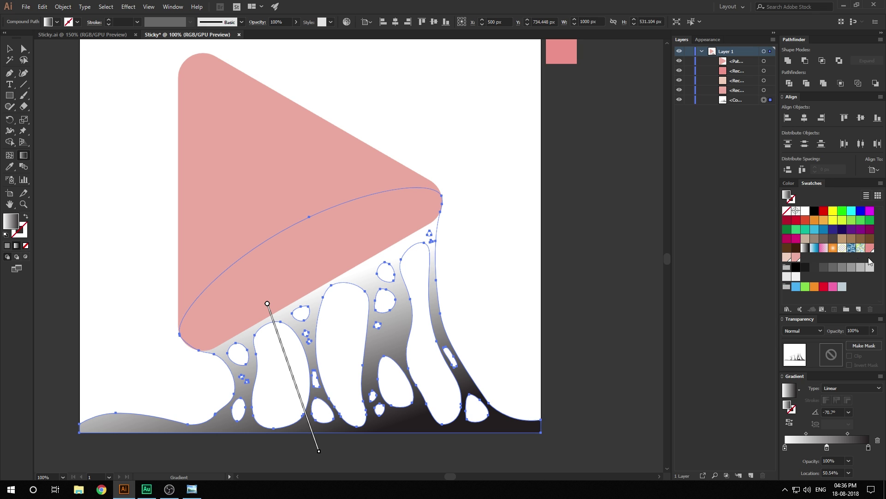
scroll(601, 123, up, 2)
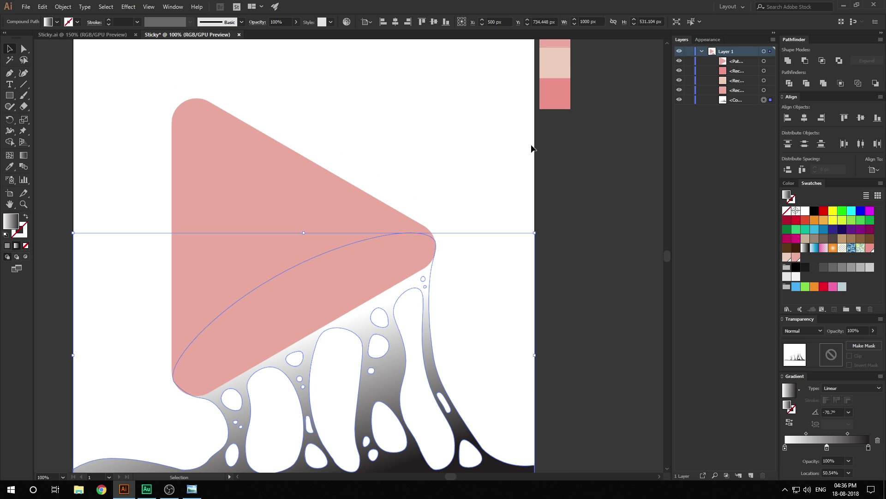
key(v)
click(550, 89)
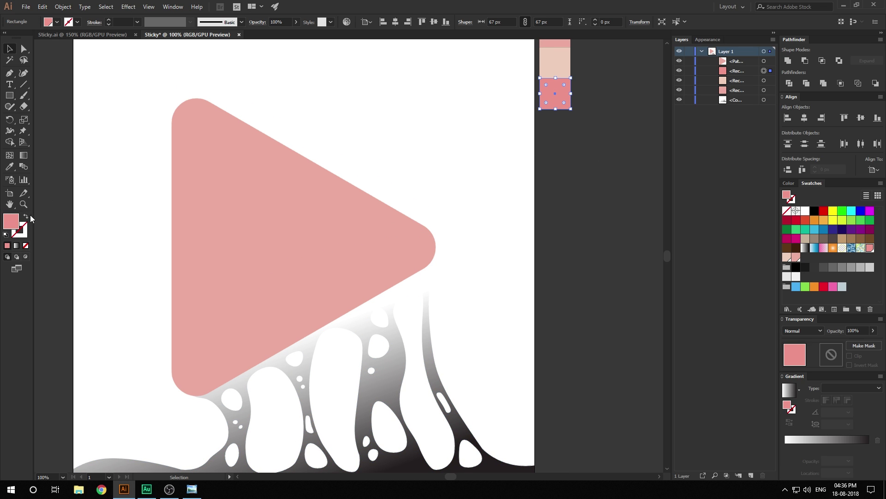
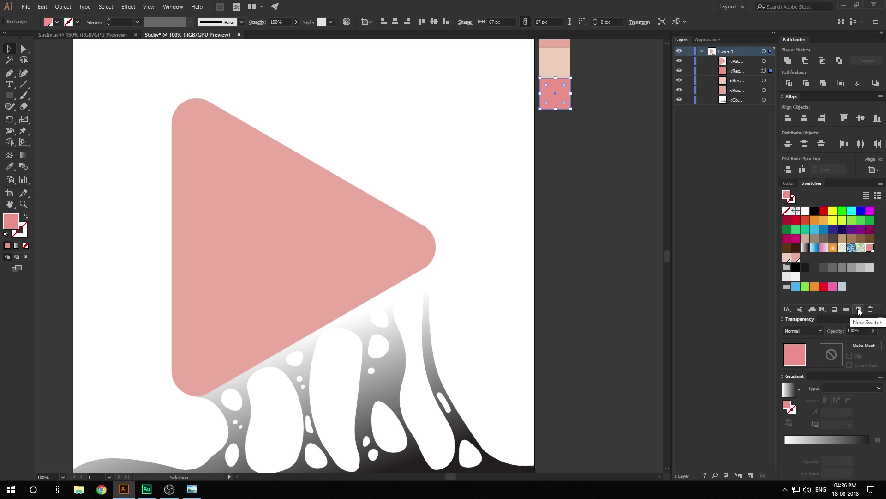
Recolour the drips' gradient stops with the saved swatches: dark pink at the start, beige in the middle and medium pink at the end
click(859, 310)
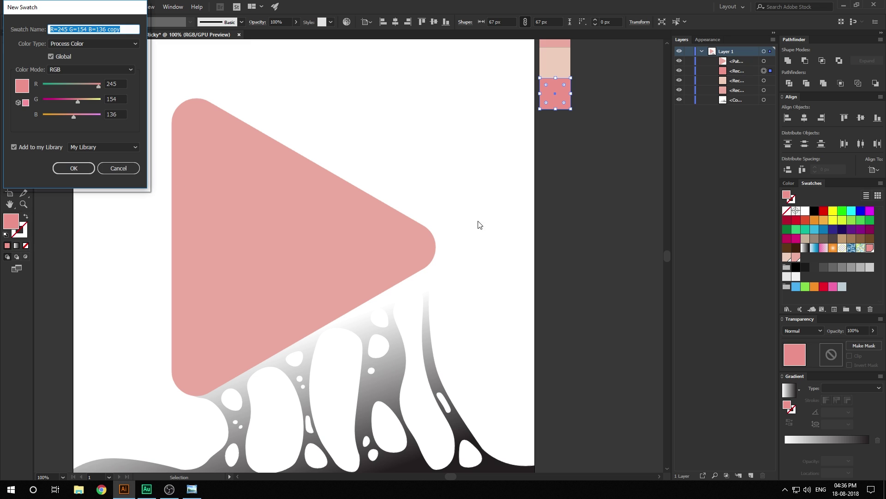
click(118, 169)
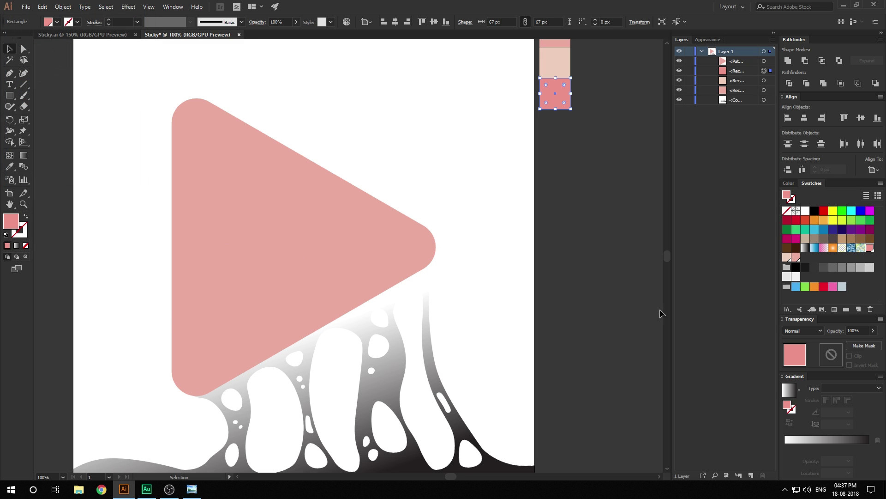
click(355, 386)
double_click(785, 447)
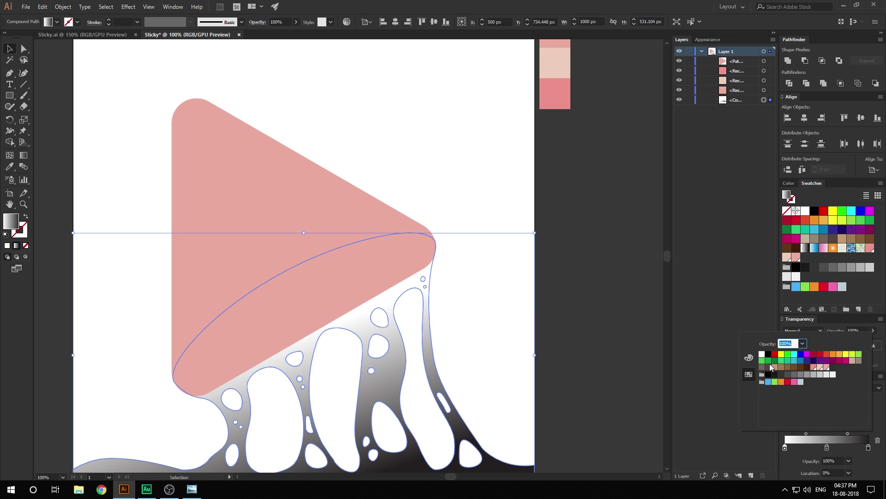
click(814, 368)
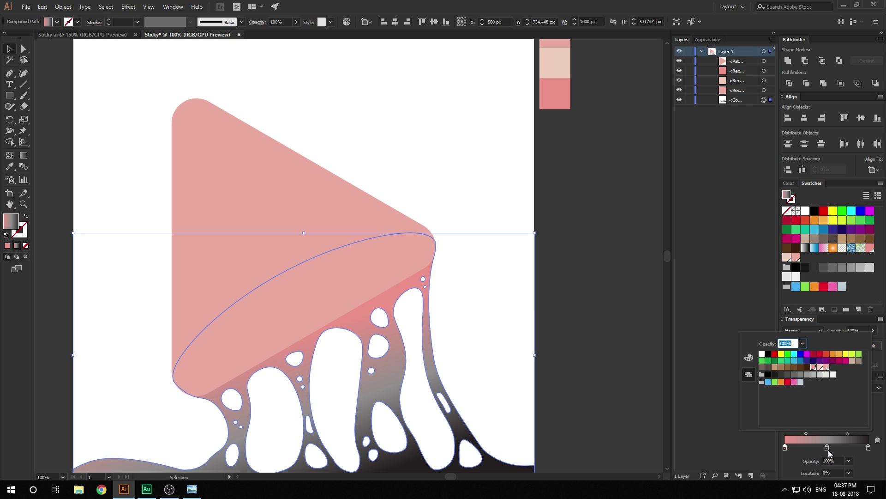
double_click(828, 448)
click(820, 368)
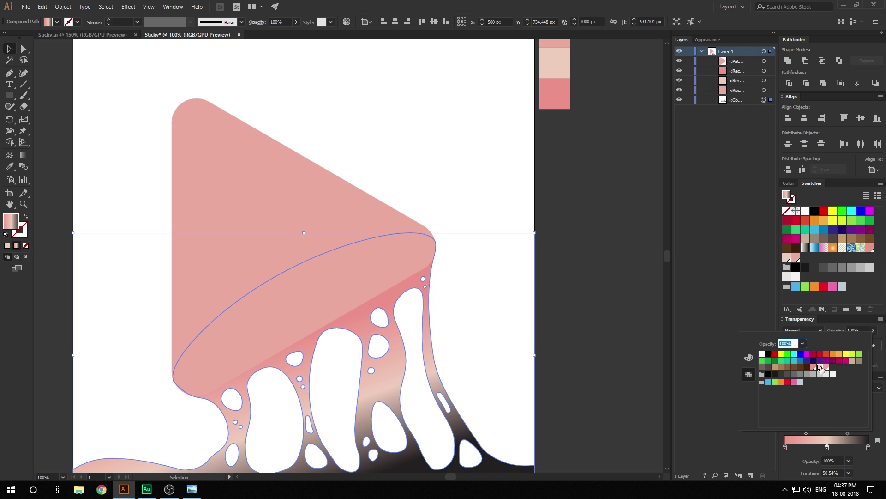
double_click(868, 448)
click(827, 368)
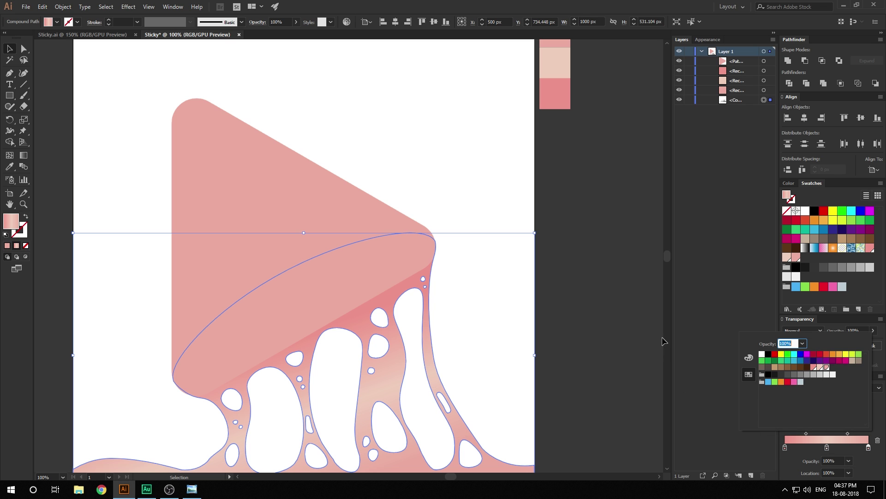
click(629, 312)
Fill the rounded triangle with the same dark pink, beige and medium pink linear gradient at 0°
click(463, 364)
scroll(464, 361, down, 3)
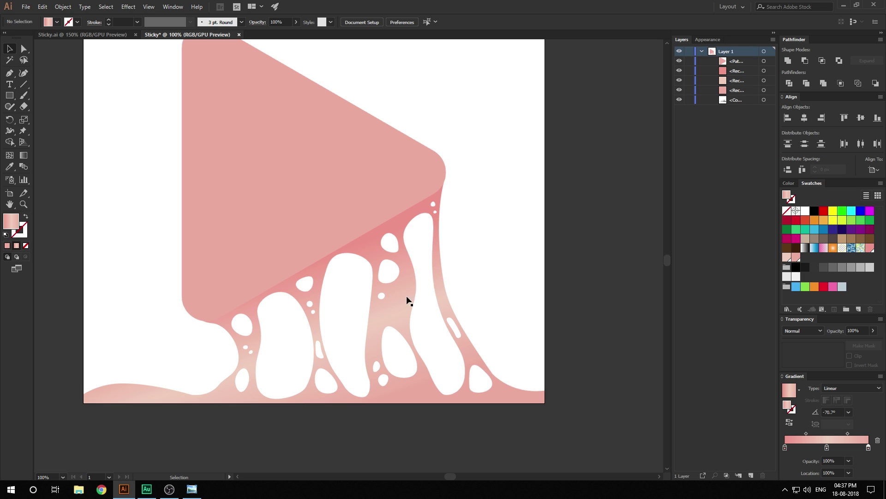
key(ctrl+minus)
drag(476, 267, 439, 343)
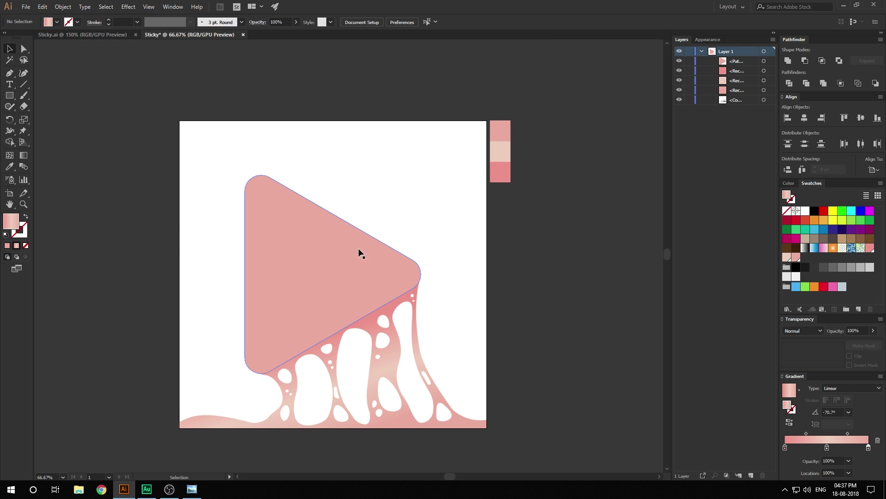
click(349, 282)
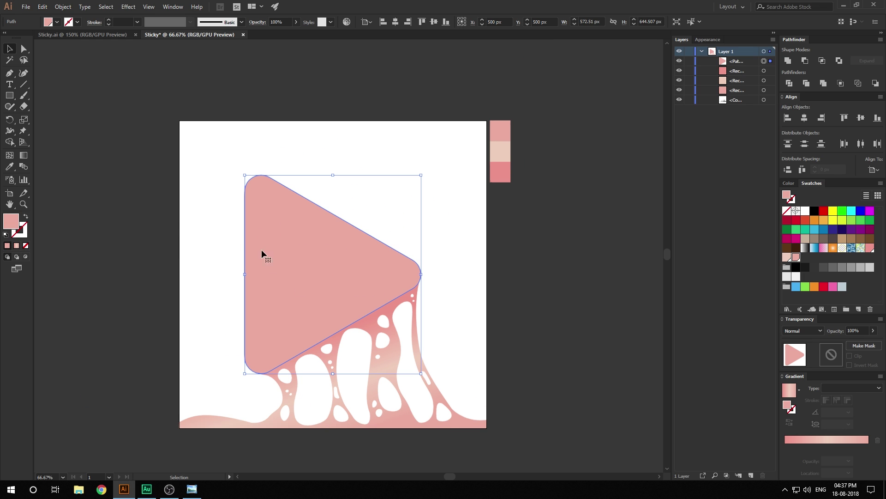
click(18, 247)
click(470, 268)
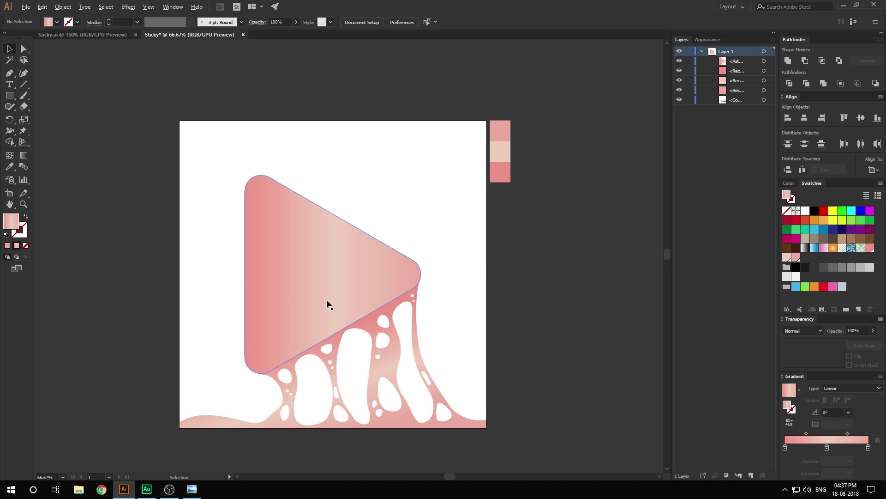
scroll(327, 303, up, 1)
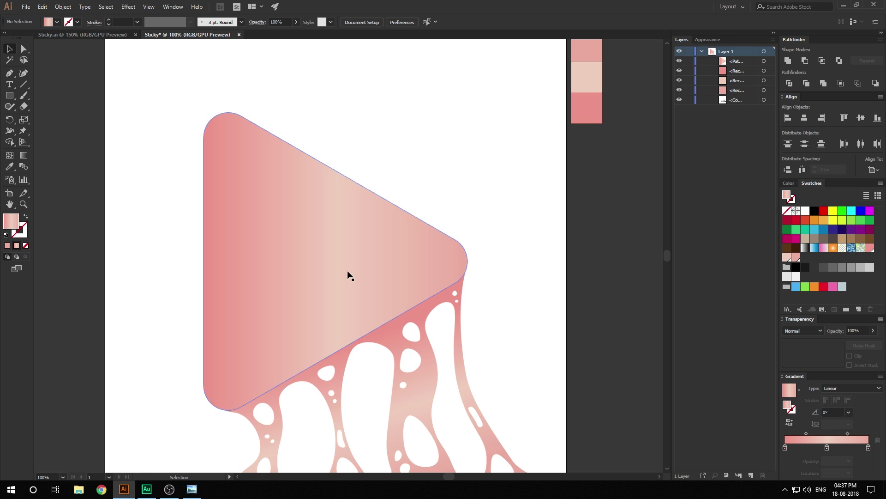
scroll(359, 282, down, 1)
drag(440, 270, 418, 286)
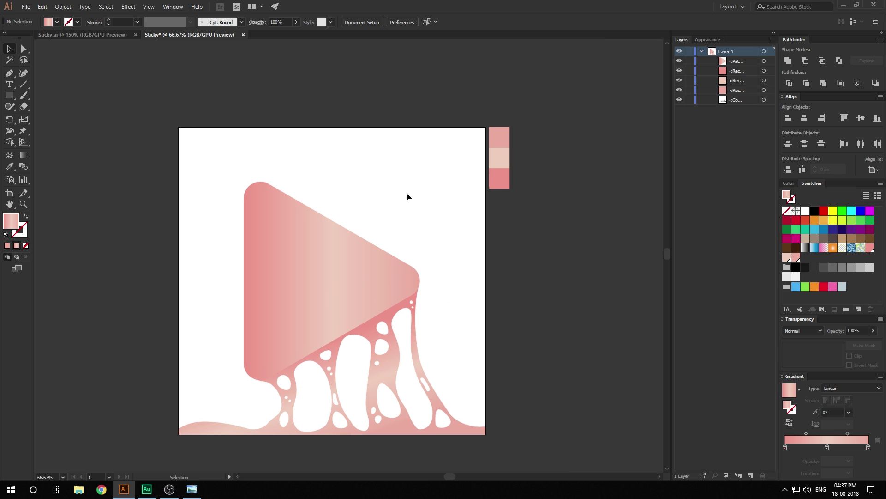
Draw a straight off-white line, 6 pt stroke without fill, just inside the triangle's upper slanted edge, about 442 px wide and 260 px high
click(12, 78)
click(57, 22)
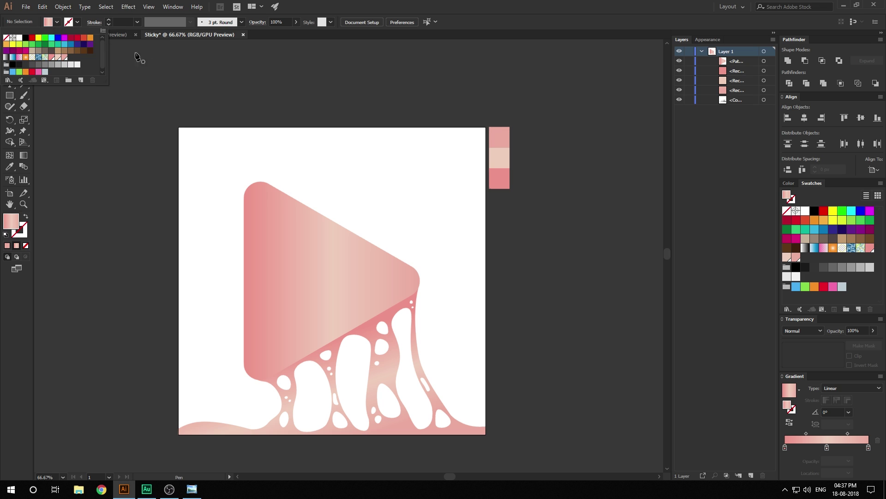
click(77, 65)
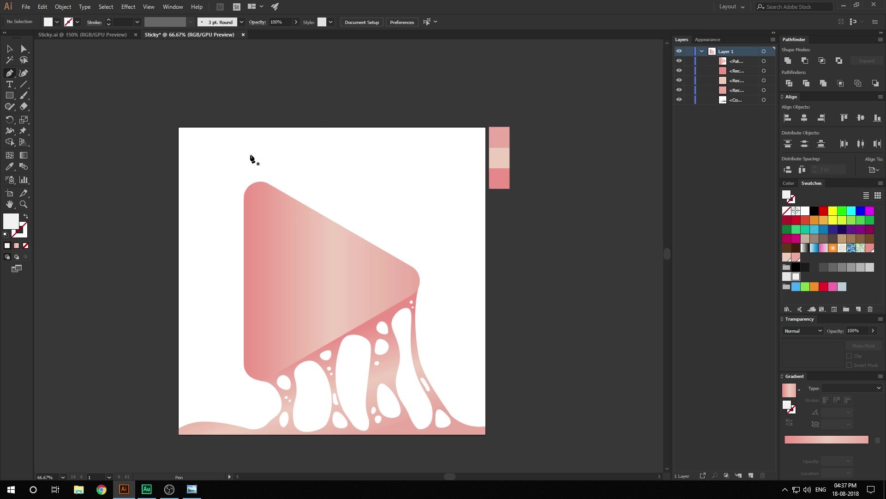
scroll(300, 148, up, 2)
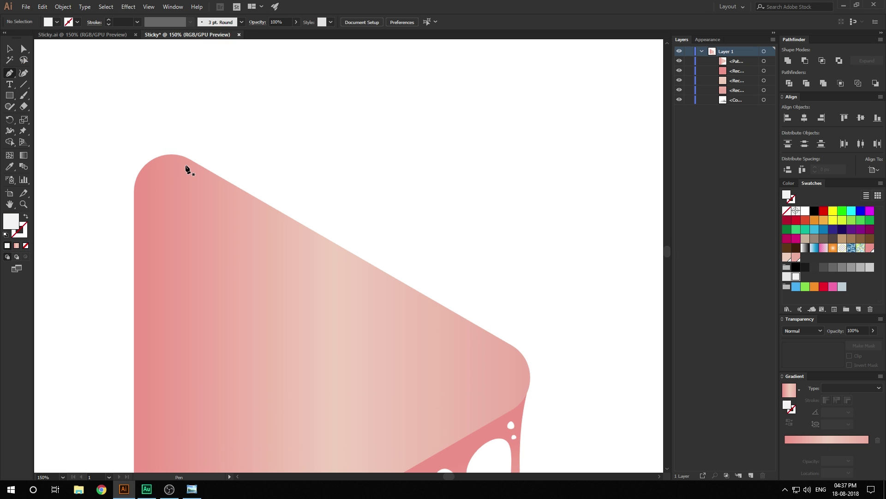
drag(186, 168, 281, 235)
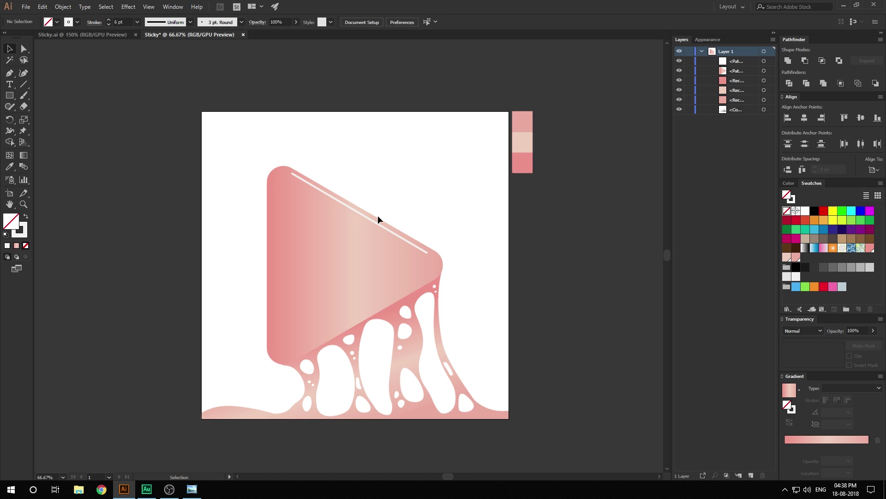
scroll(378, 215, up, 2)
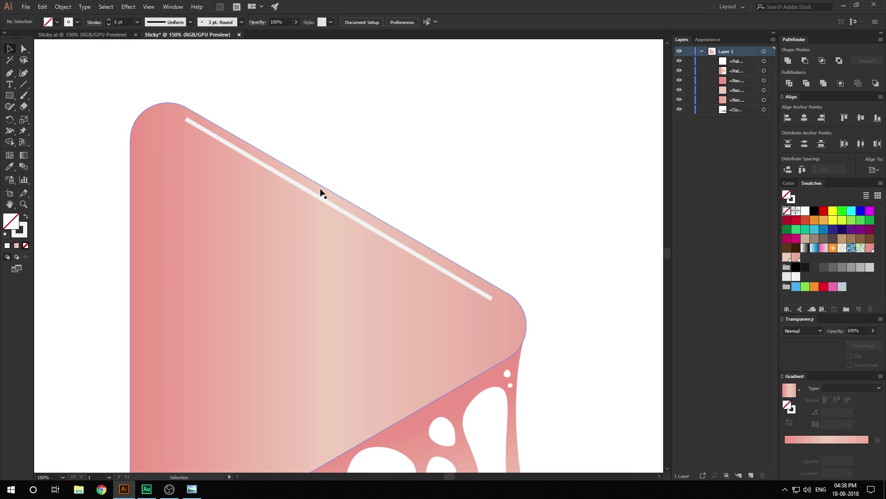
Give the off-white highlight line round stroke caps
click(334, 211)
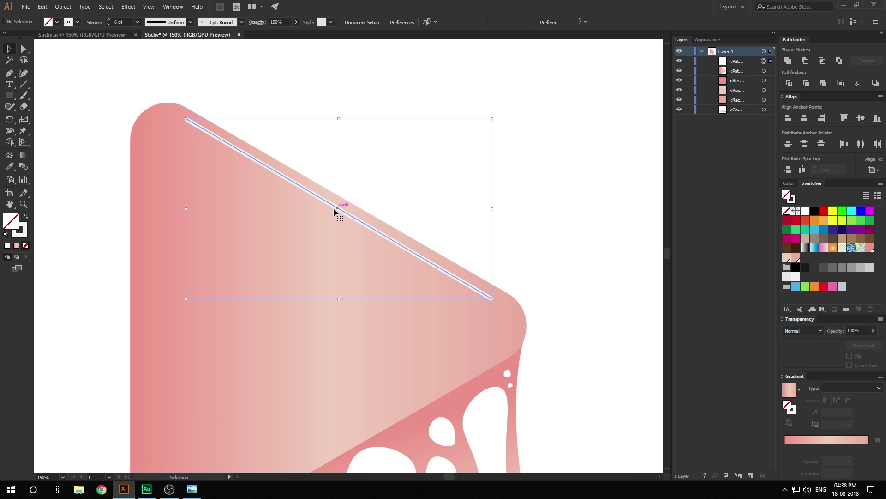
click(95, 22)
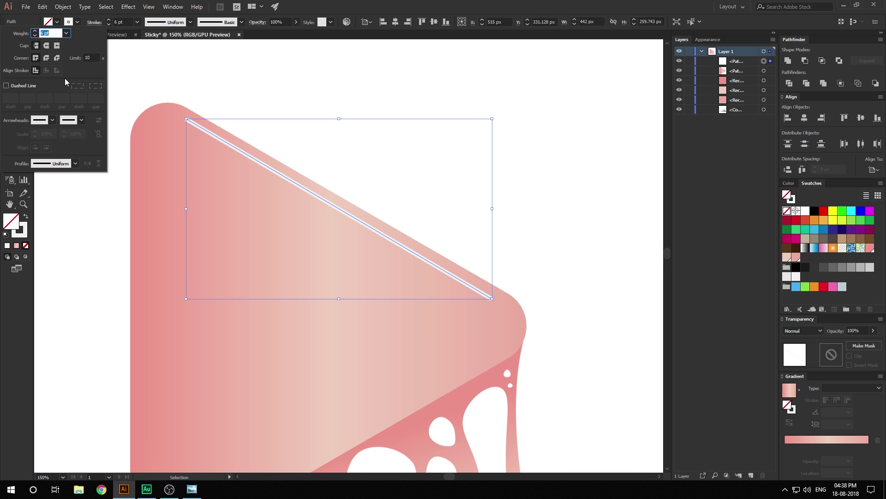
click(46, 46)
key(Escape)
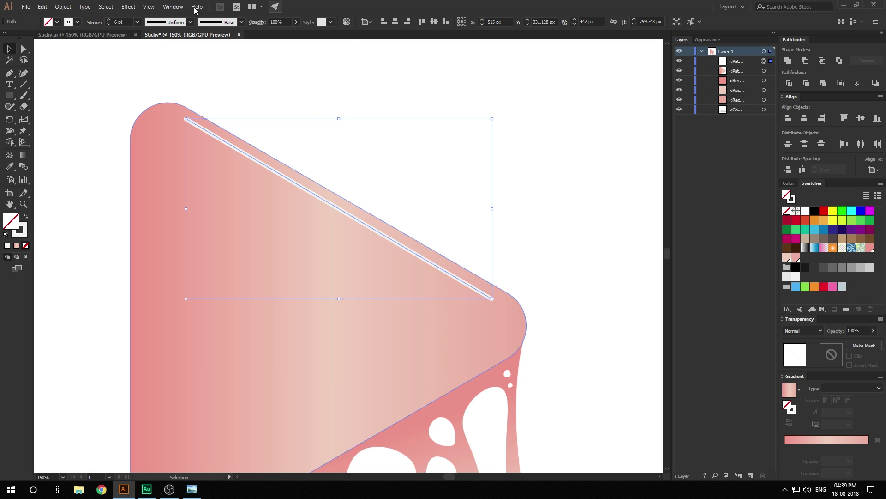
click(306, 112)
mouse_move(365, 170)
mouse_down()
mouse_move(359, 202)
mouse_move(378, 206)
mouse_up()
Add six anchor points to the highlight line, three close together near its upper end and three around its middle
scroll(347, 216, up, 1)
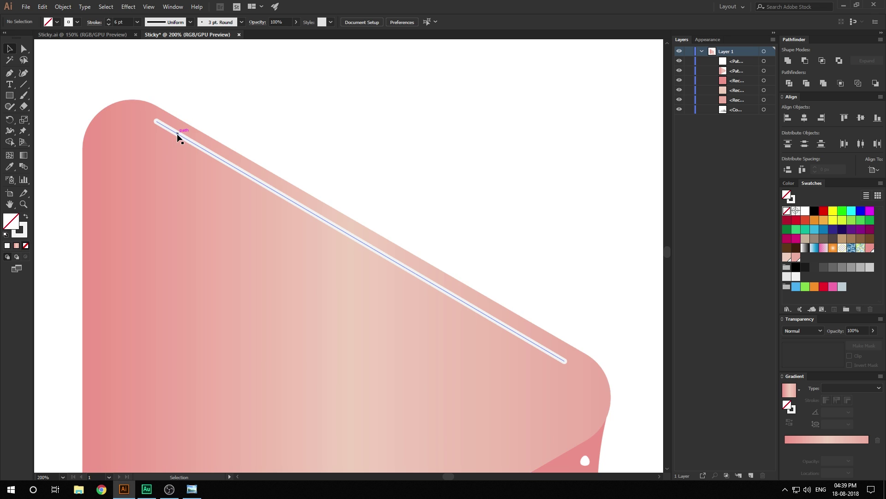
click(179, 135)
click(9, 73)
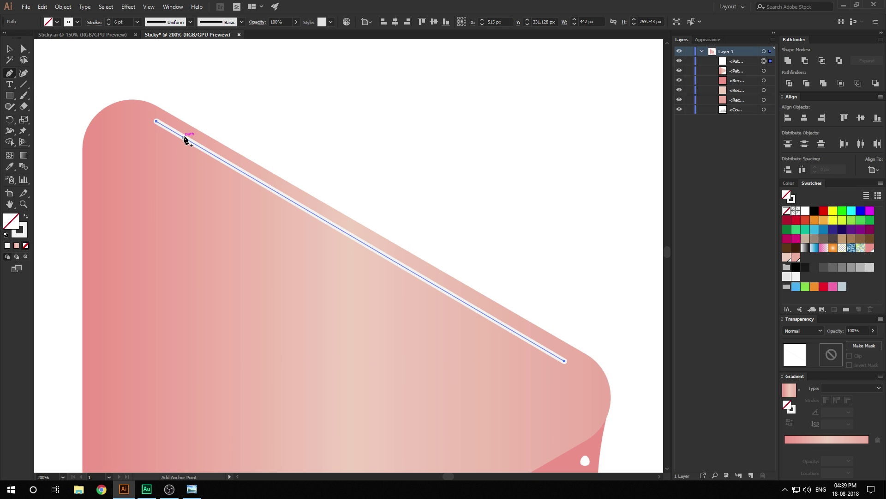
click(184, 138)
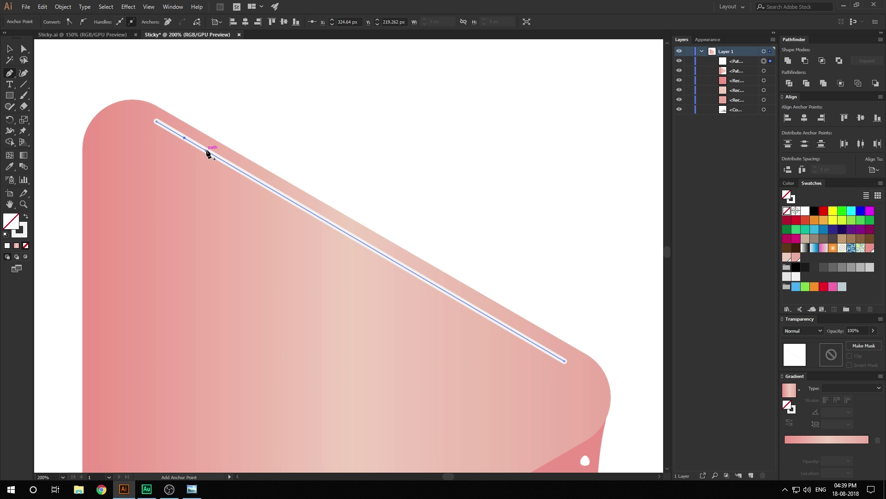
click(204, 150)
click(225, 161)
click(316, 215)
click(334, 225)
click(357, 239)
Delete the central anchor point of each group of three to split the highlight line into three dashes
key(a)
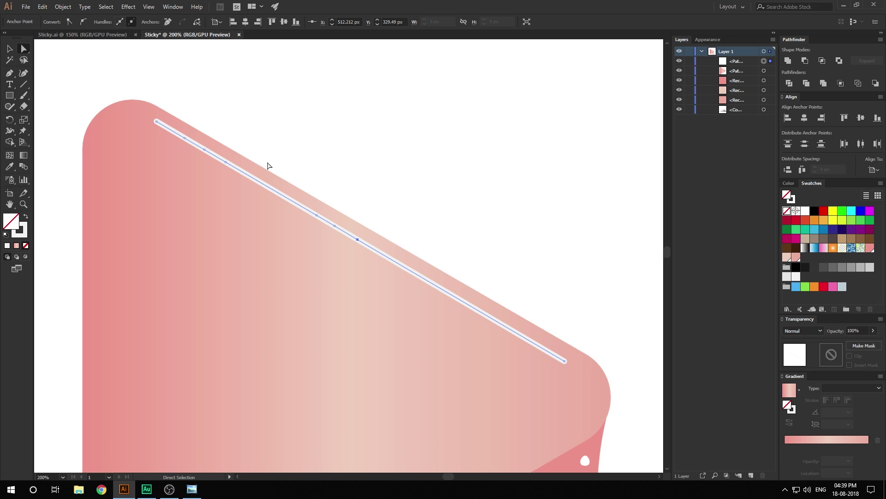
click(205, 150)
key(Delete)
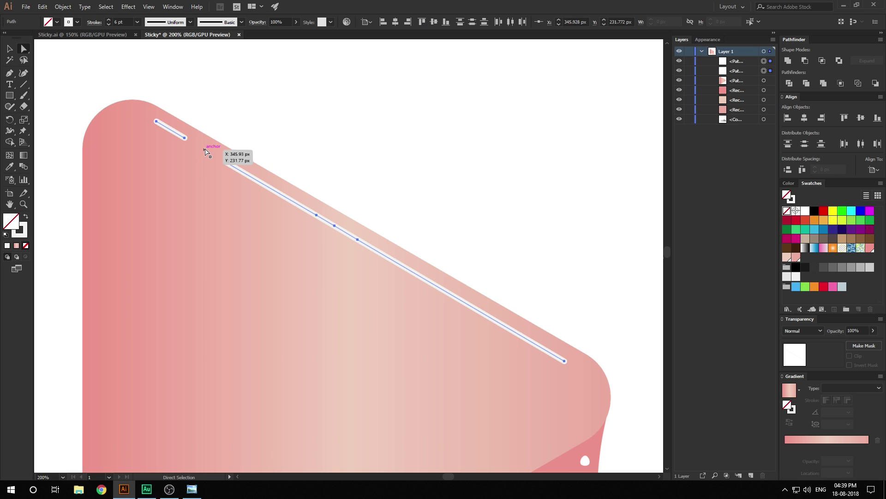
click(335, 226)
key(Delete)
click(396, 159)
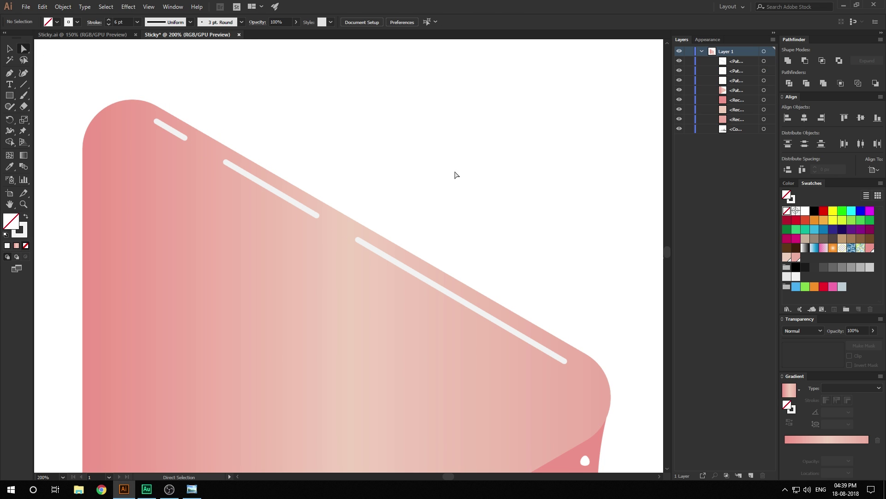
Split the longest highlight dash near its upper end by adding three anchor points and deleting the middle one
drag(453, 187, 355, 124)
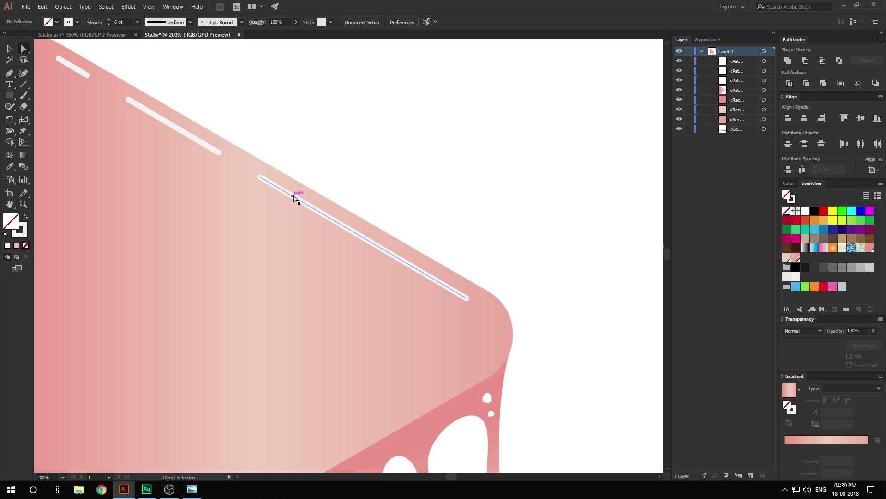
click(292, 196)
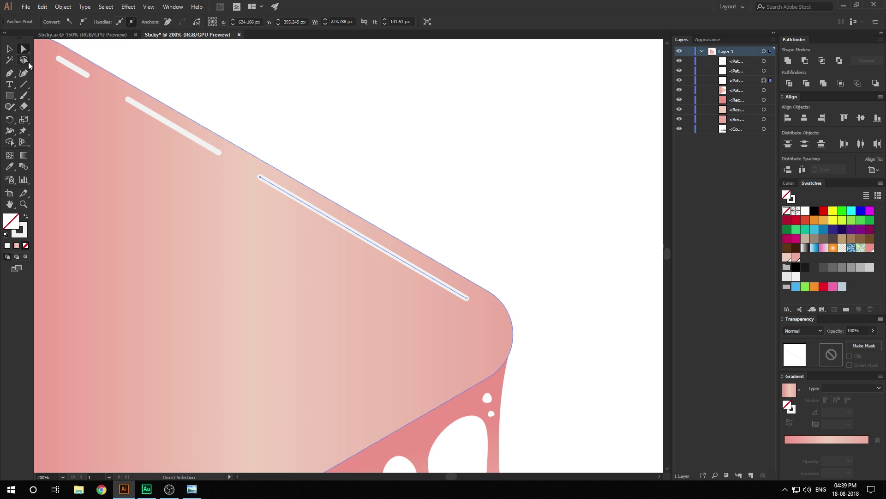
click(15, 74)
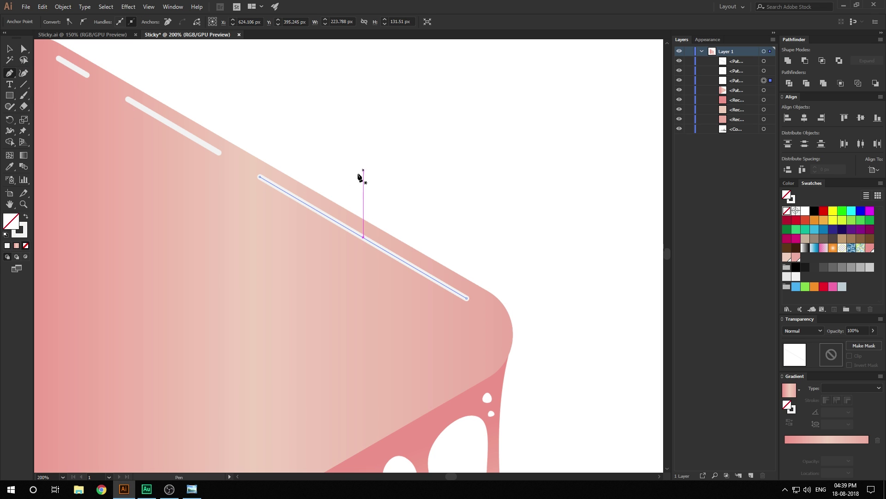
click(302, 202)
click(316, 209)
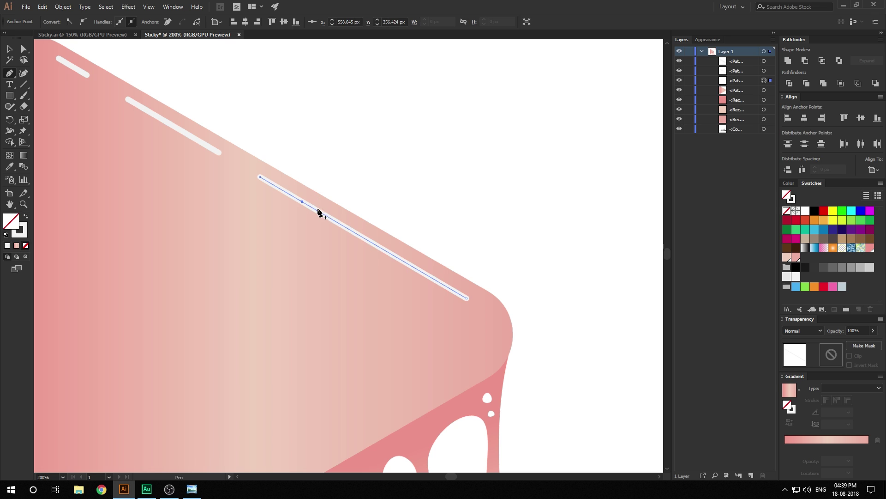
click(331, 217)
key(a)
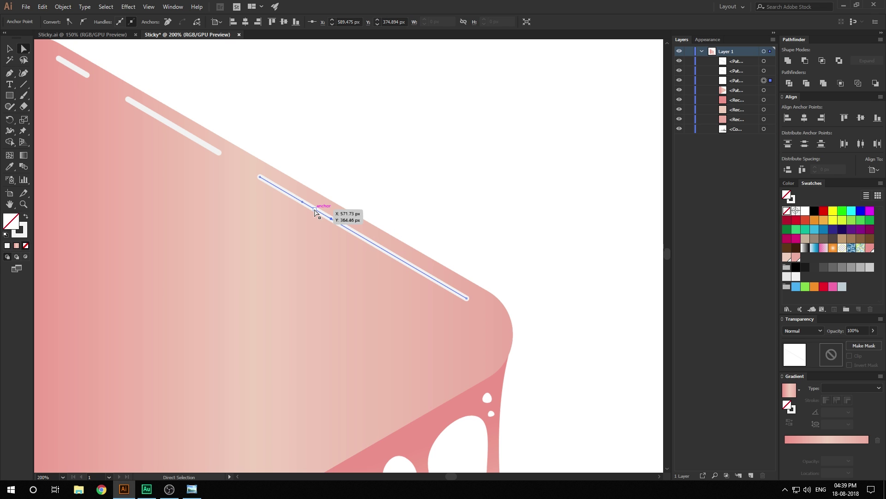
click(315, 209)
key(Delete)
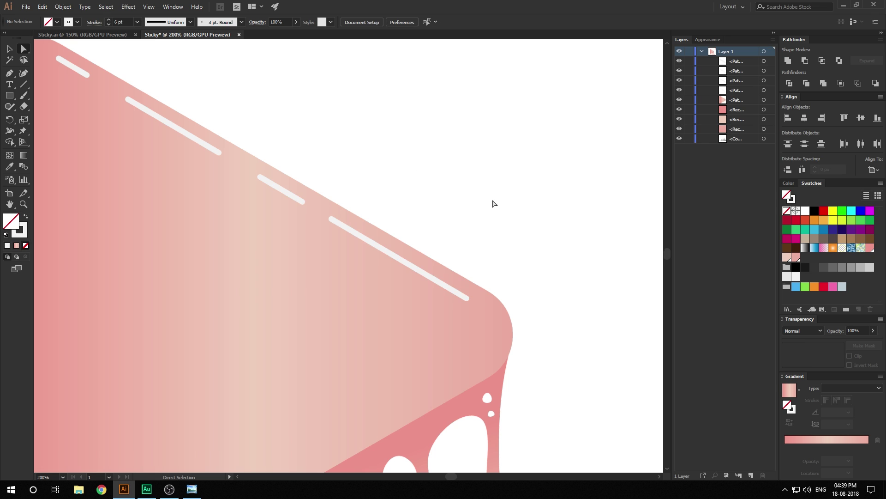
scroll(443, 206, down, 2)
scroll(443, 206, up, 1)
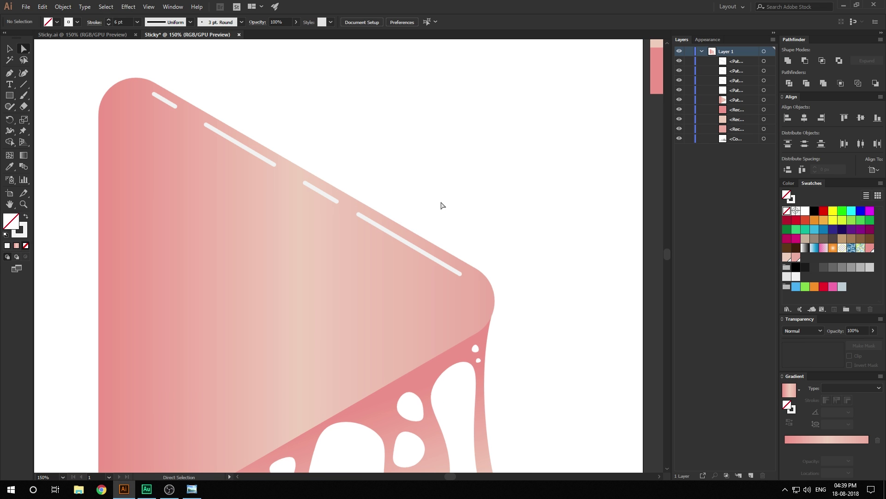
scroll(475, 204, down, 2)
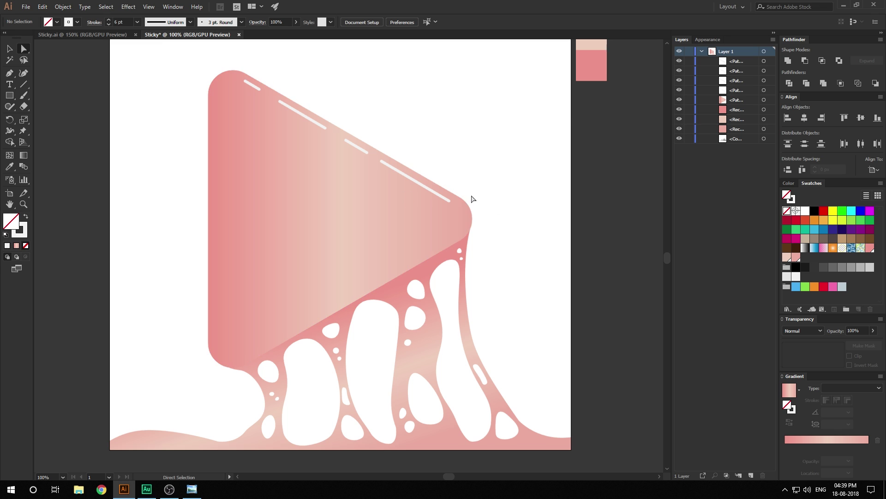
scroll(471, 199, down, 1)
scroll(397, 190, up, 2)
scroll(382, 203, up, 1)
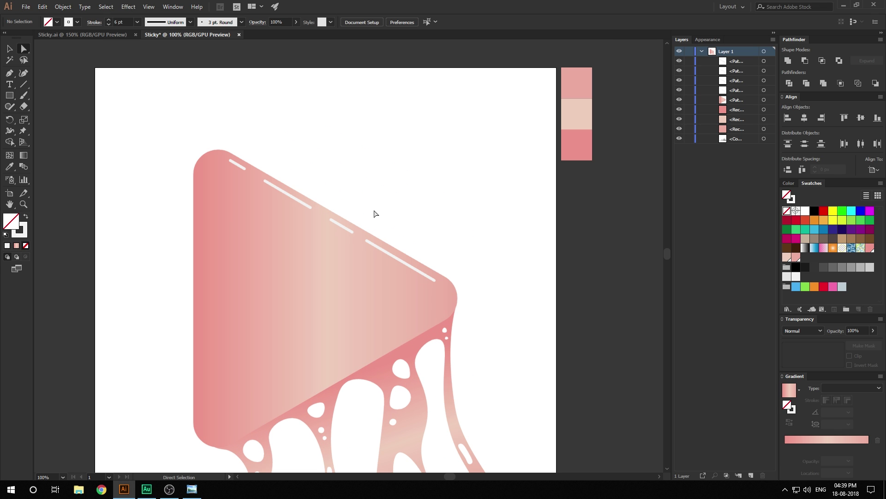
Draw a closed Curvature shape about 529 × 707 px over the triangle's right half, with an S-shaped left edge and generous overhang outside it
key(space)
drag(391, 167, 409, 120)
click(23, 73)
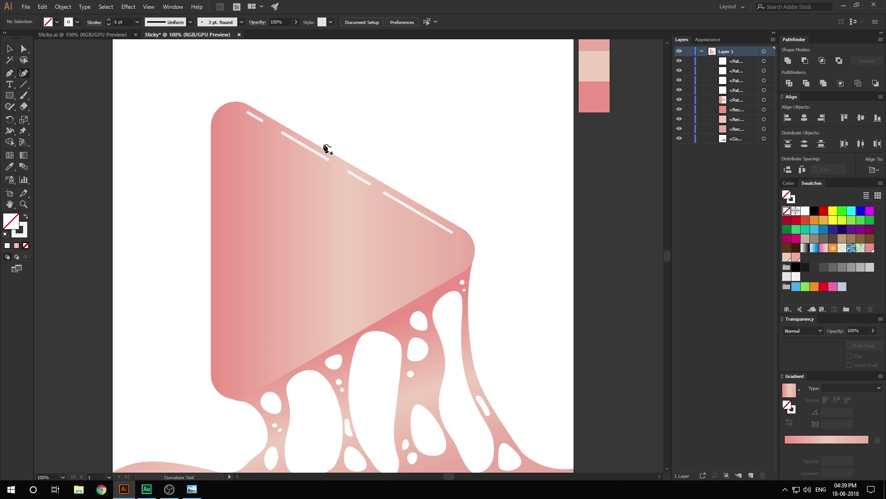
click(414, 110)
click(323, 188)
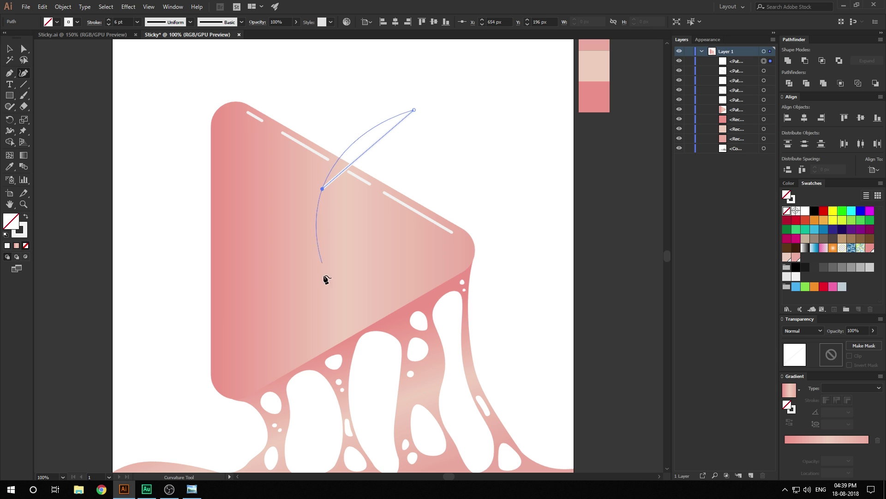
click(348, 282)
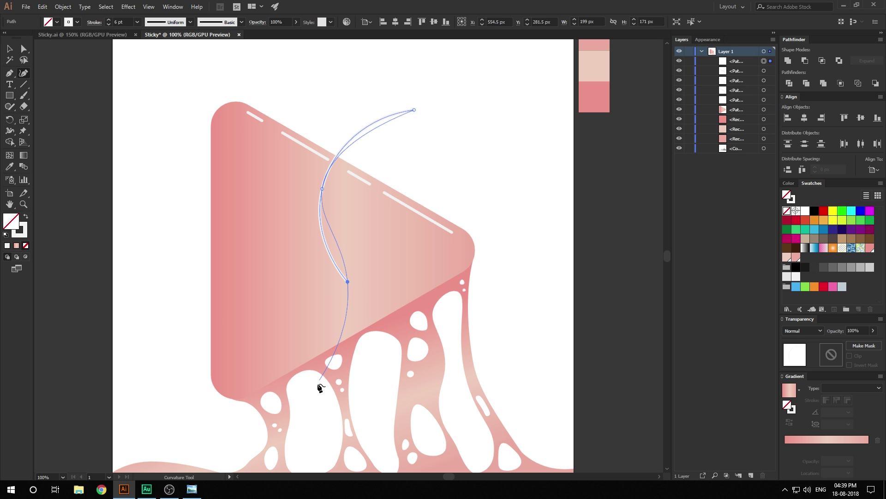
click(295, 380)
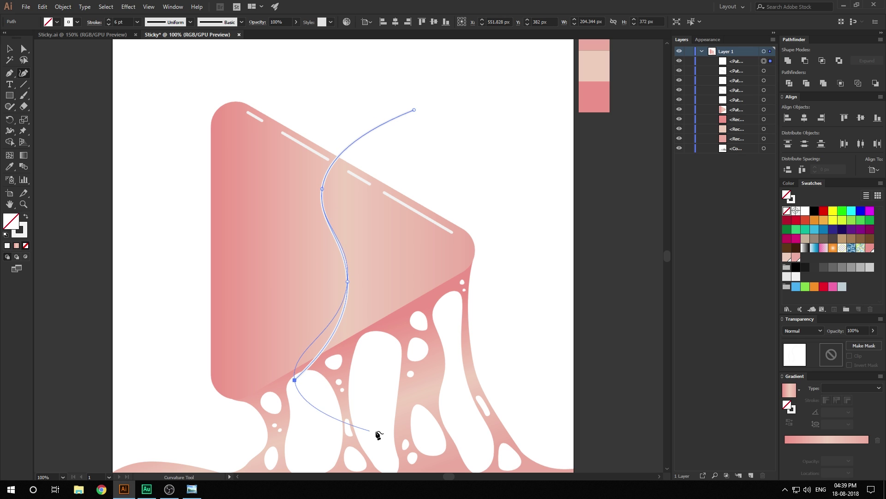
click(388, 436)
click(531, 318)
click(508, 168)
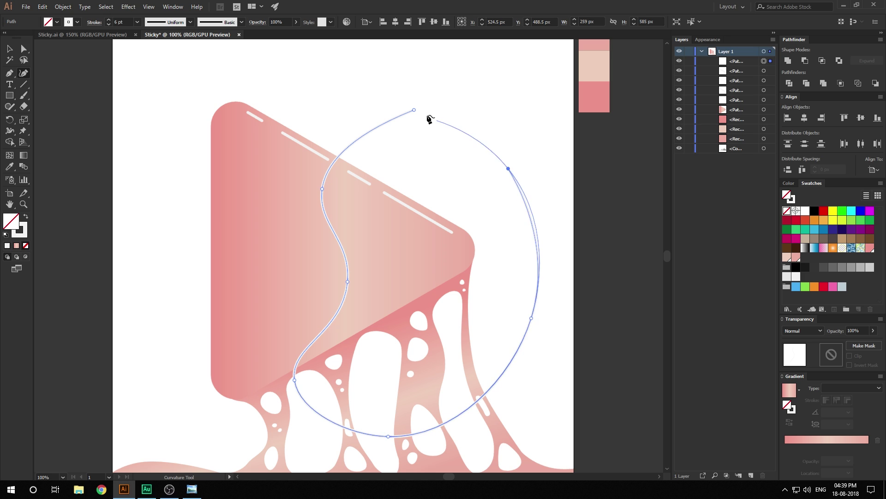
click(414, 110)
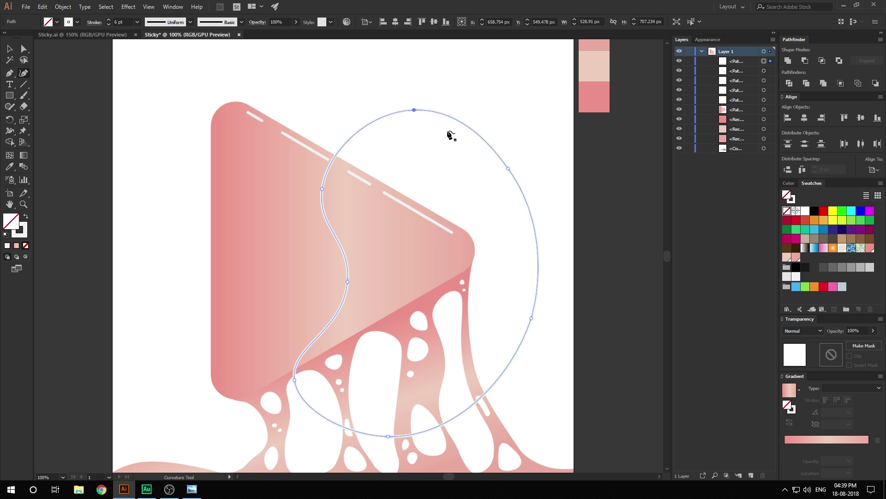
Swap the curved shape's stroke and fill, and give it the triangle's pink gradient with the Eyedropper
click(26, 217)
key(v)
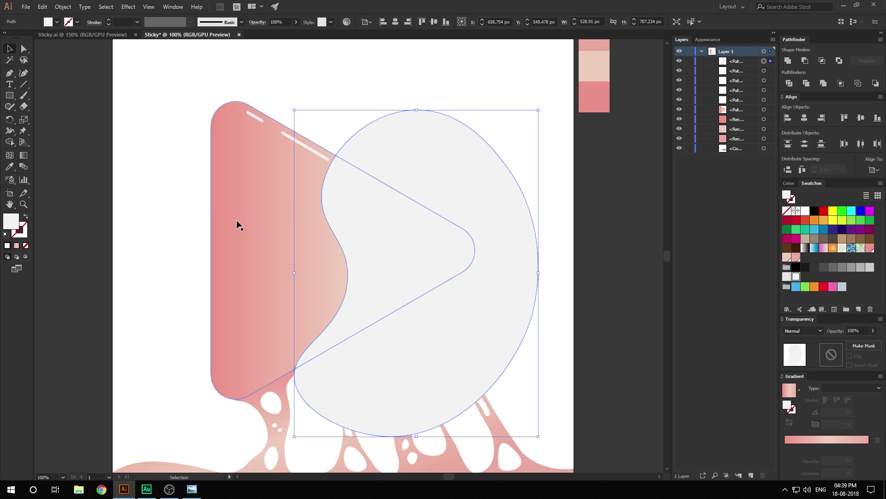
key(i)
click(290, 249)
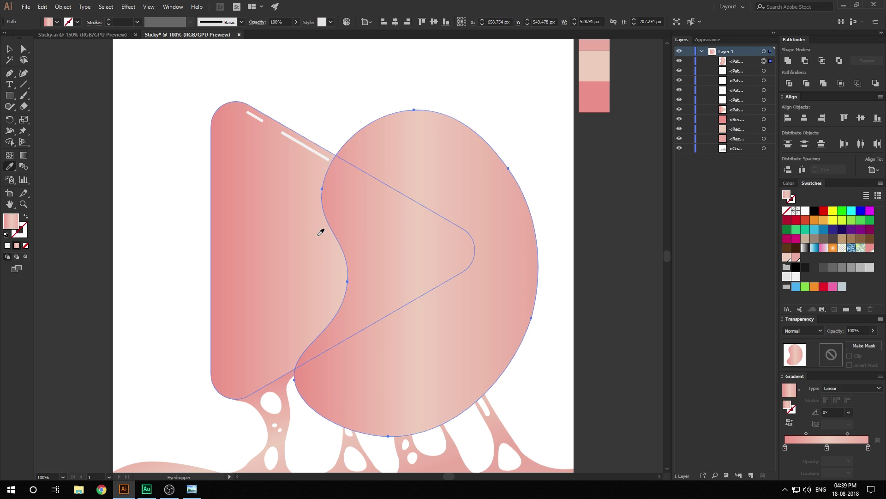
key(v)
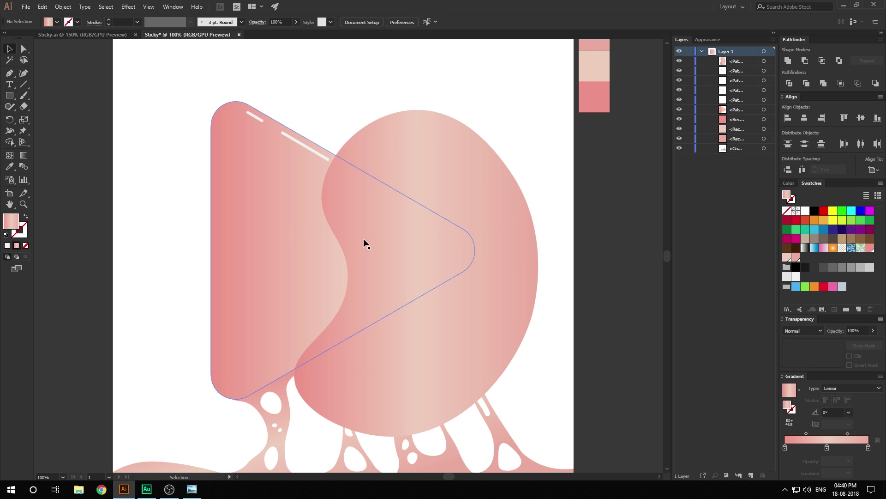
Try to send the gradient-filled curved shape behind all the other artwork
click(495, 233)
key(a)
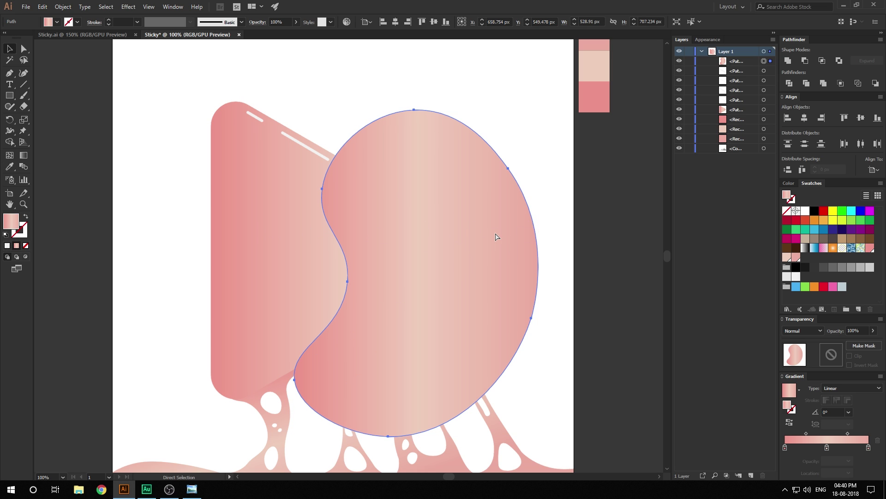
key(ctrl+shift+bracketleft)
key(v)
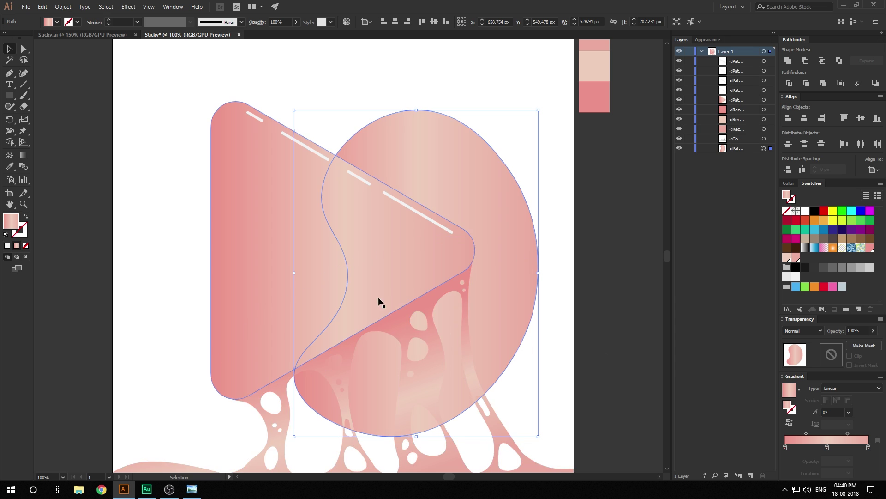
click(258, 268)
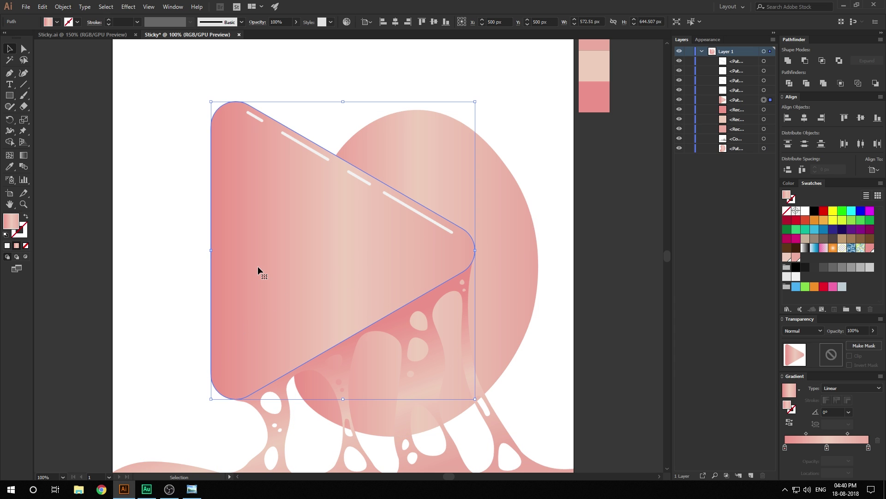
key(ctrl+z)
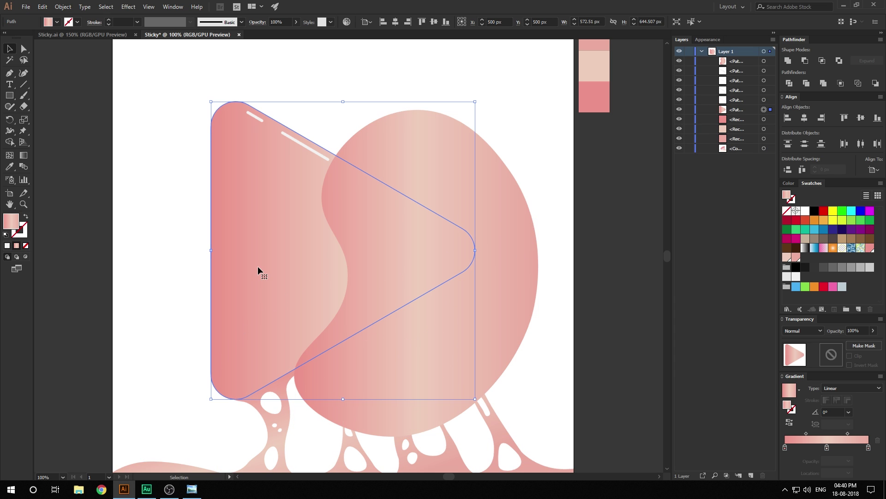
Remove the part of the curved shape that lies outside the triangle with the Shape Builder tool
click(647, 269)
click(507, 283)
shift+click(265, 241)
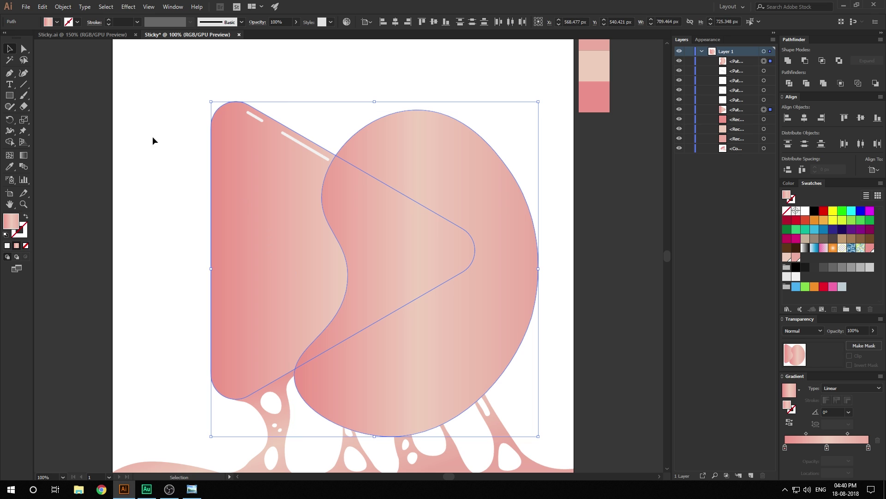
click(9, 143)
alt+click(488, 293)
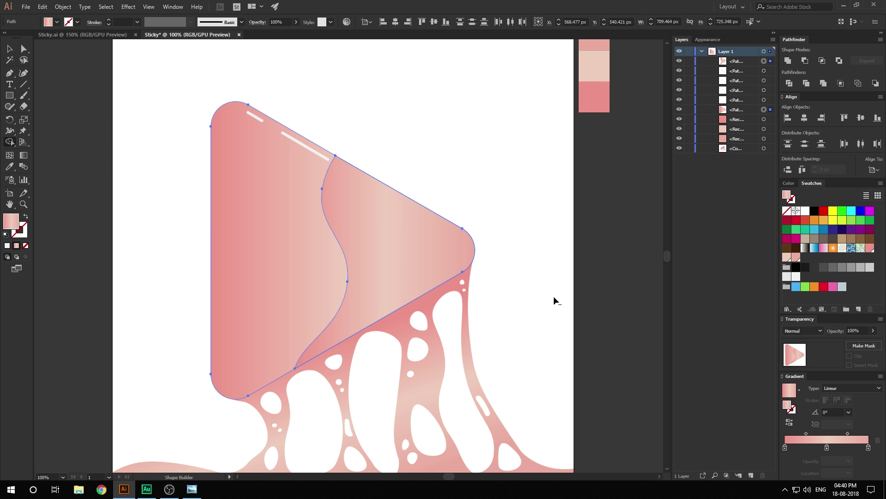
click(10, 49)
click(62, 88)
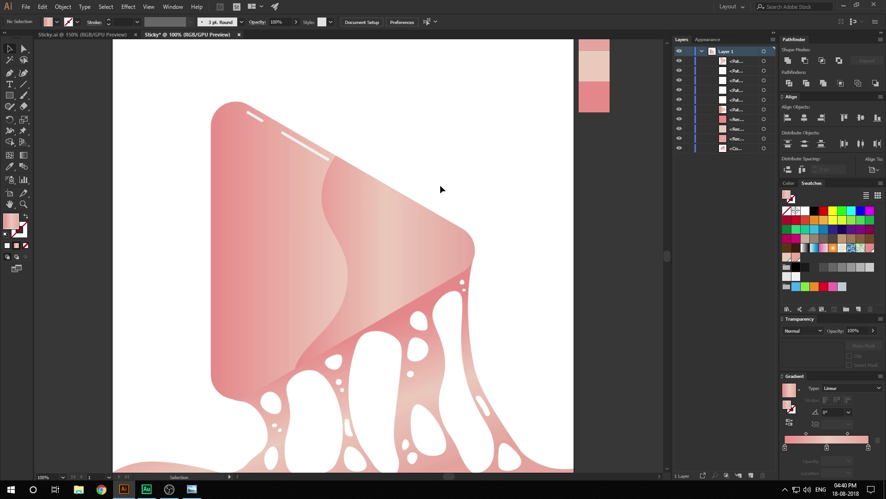
Set the opacity of the trimmed wavy overlay on the triangle to 68%
click(372, 220)
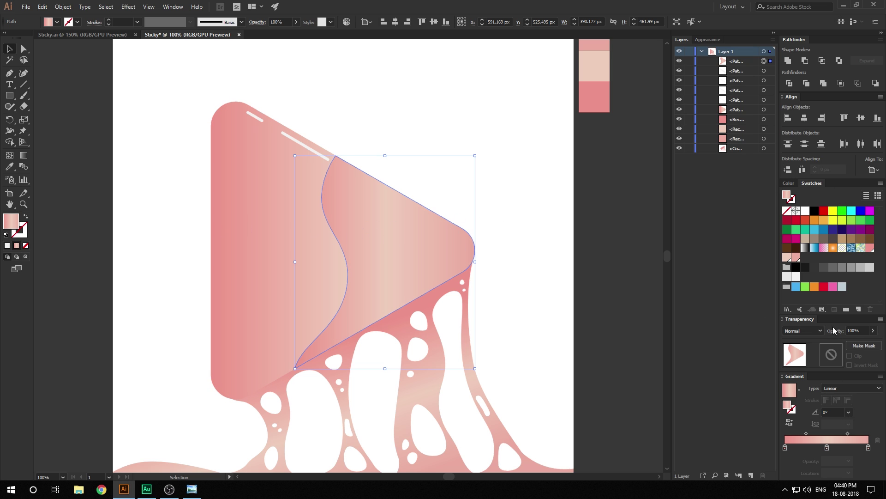
mouse_move(874, 332)
mouse_down()
mouse_move(844, 346)
mouse_move(861, 344)
mouse_up()
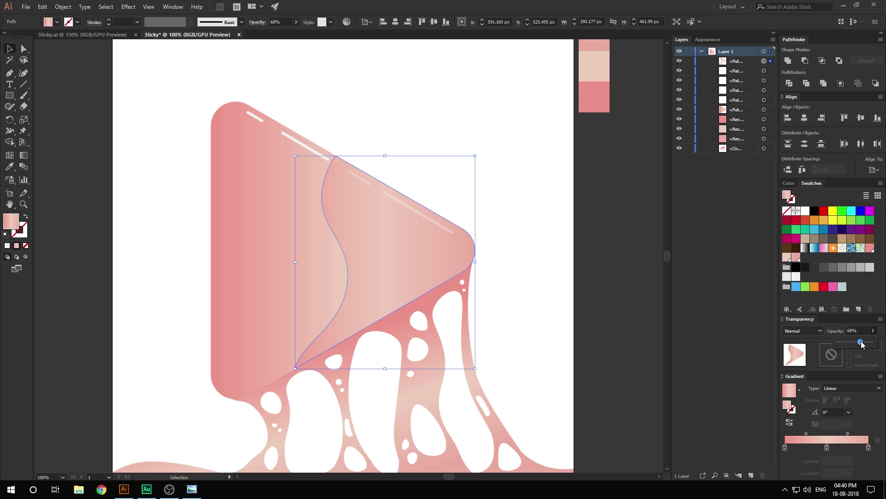
click(549, 230)
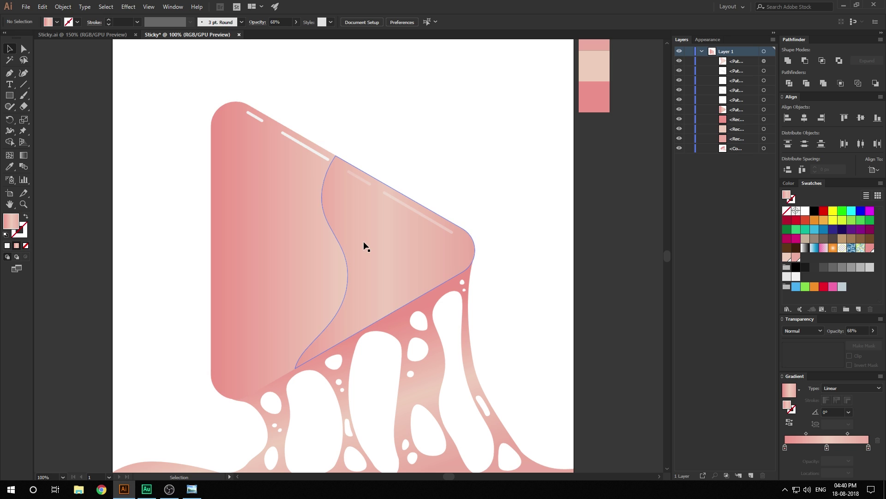
Restack the artwork with the dashed highlights in front, followed by the wavy overlay, the triangle and the drips at the back
click(411, 249)
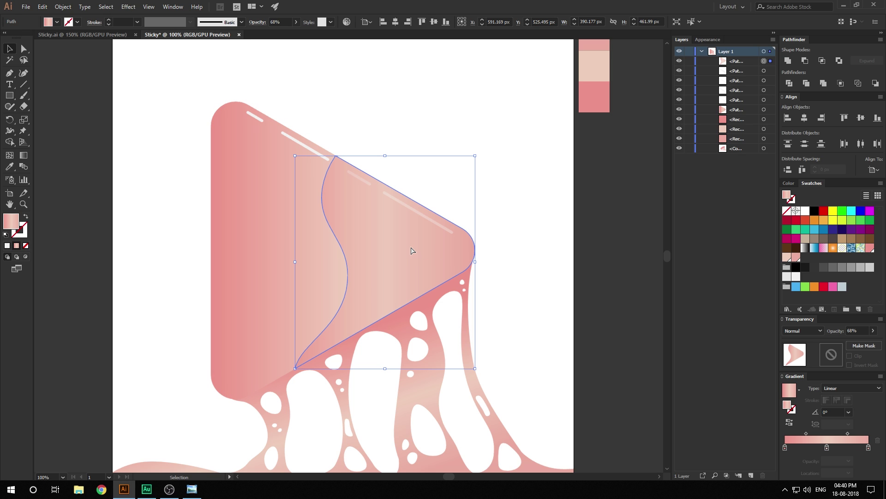
key(ctrl+x)
key(ctrl+b)
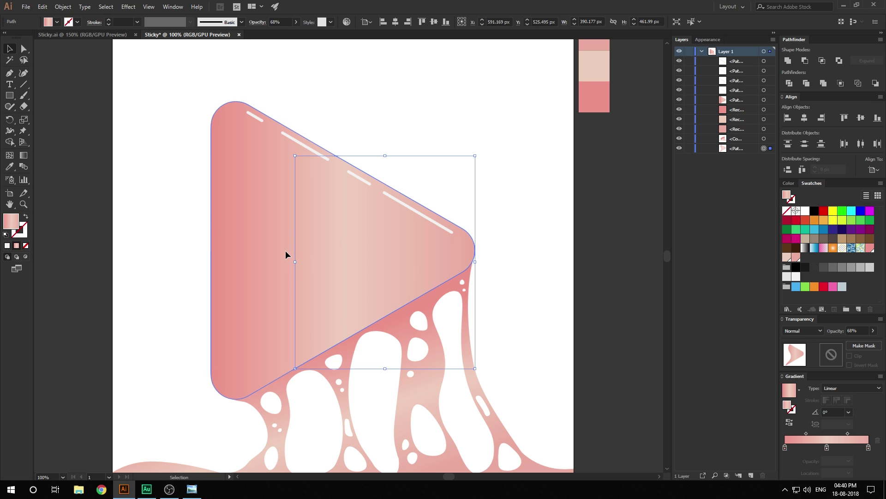
click(285, 251)
key(ctrl+x)
key(ctrl+b)
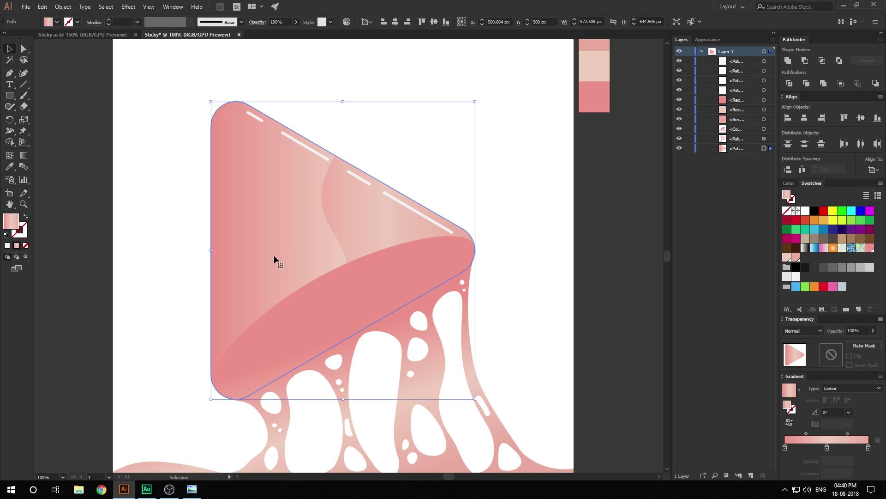
click(385, 297)
key(ctrl+x)
key(ctrl+b)
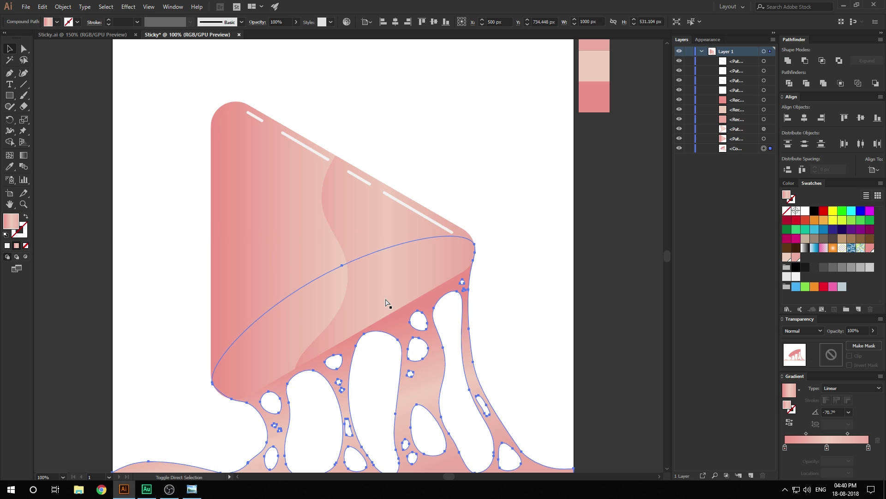
click(518, 160)
scroll(517, 157, down, 1)
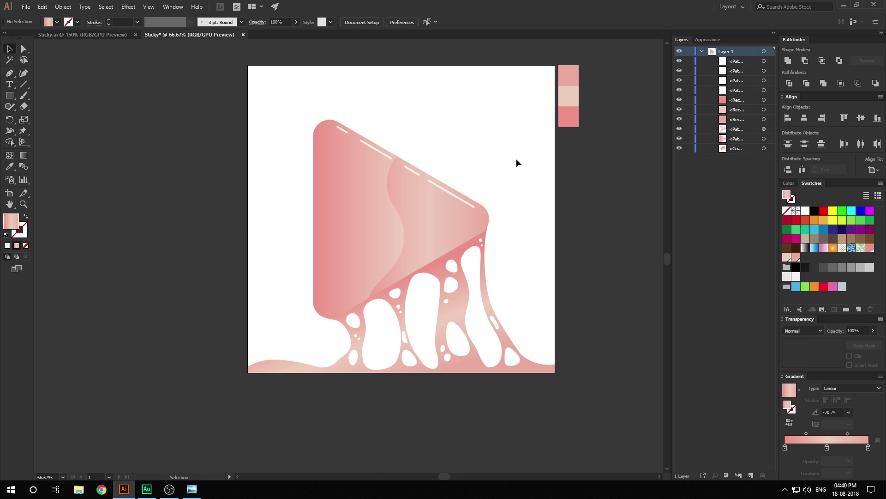
drag(522, 169, 473, 182)
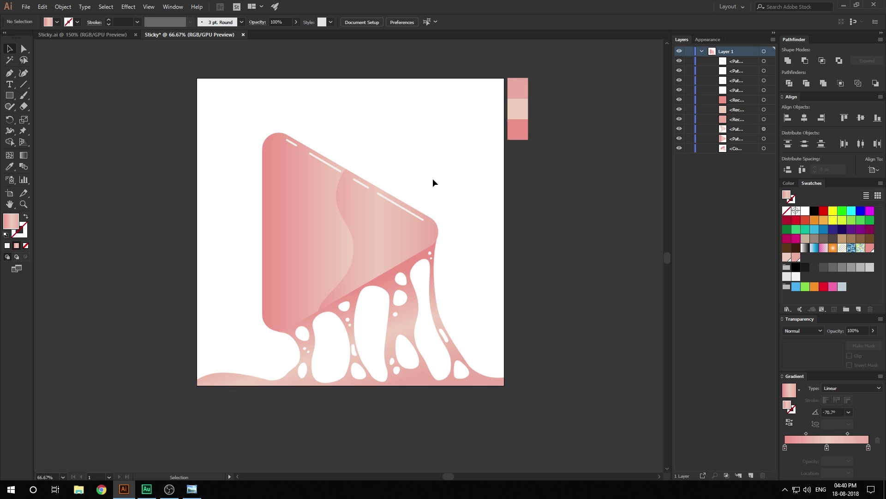
Apply a Drop Shadow to the triangle with Normal mode, 15% opacity, 8 px X offset, 20 px Y offset and 20 px blur
scroll(398, 194, up, 1)
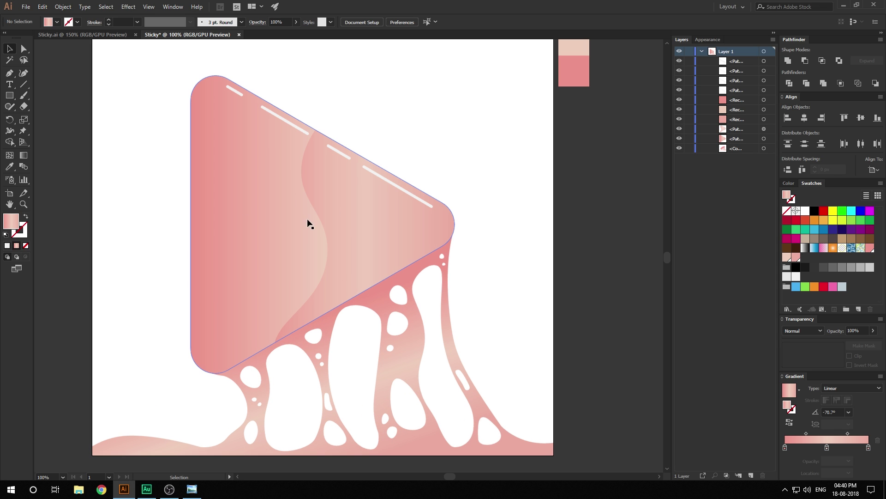
click(261, 216)
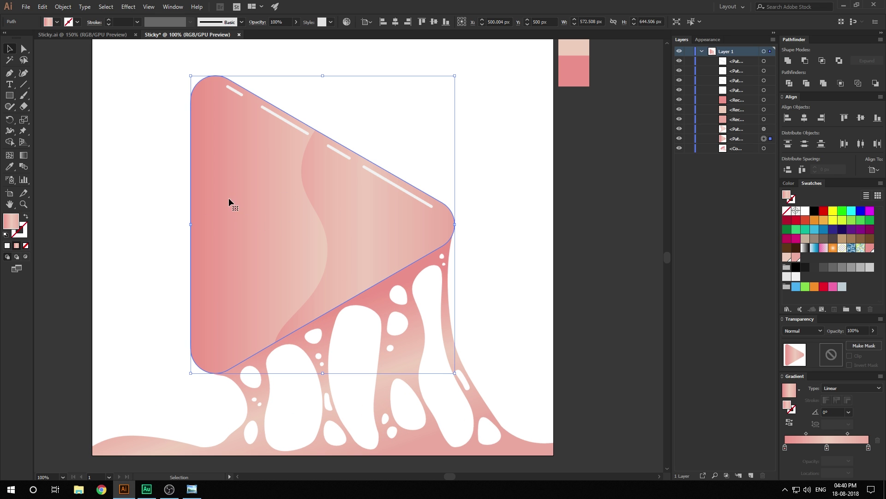
click(129, 6)
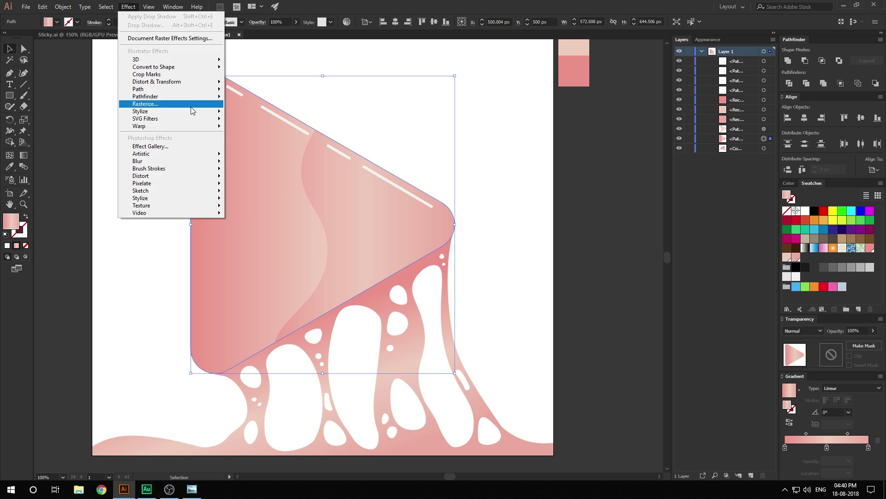
mouse_move(191, 111)
click(249, 112)
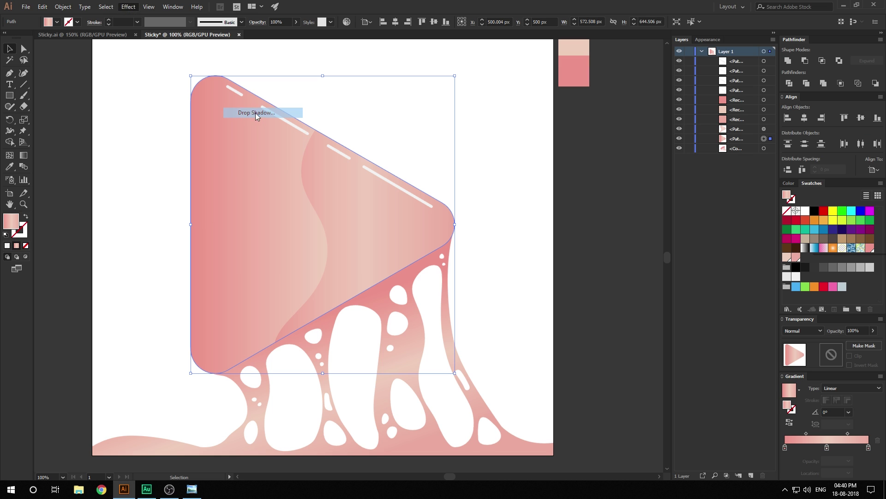
drag(863, 114, 540, 148)
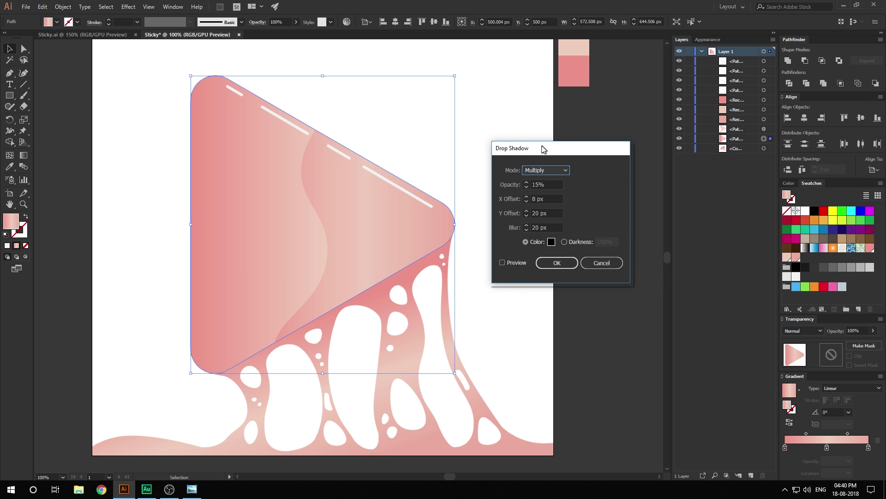
click(550, 184)
click(545, 169)
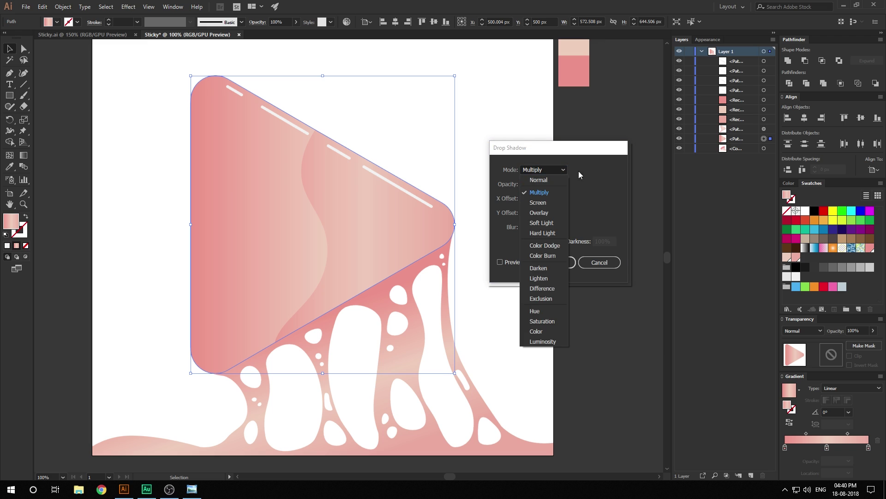
click(555, 179)
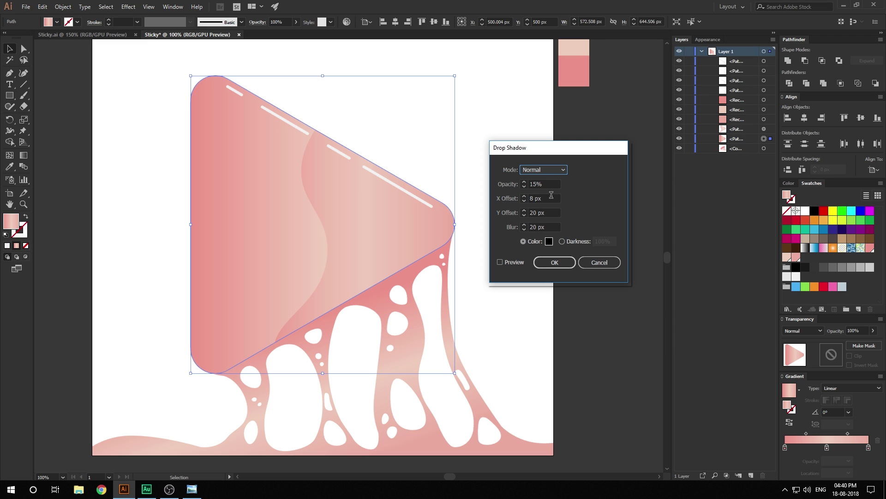
click(500, 262)
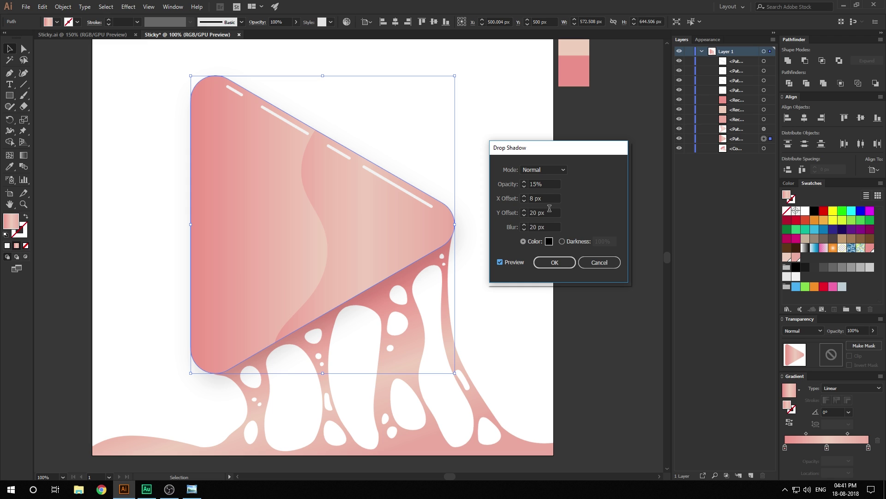
click(555, 262)
click(538, 280)
scroll(484, 246, down, 1)
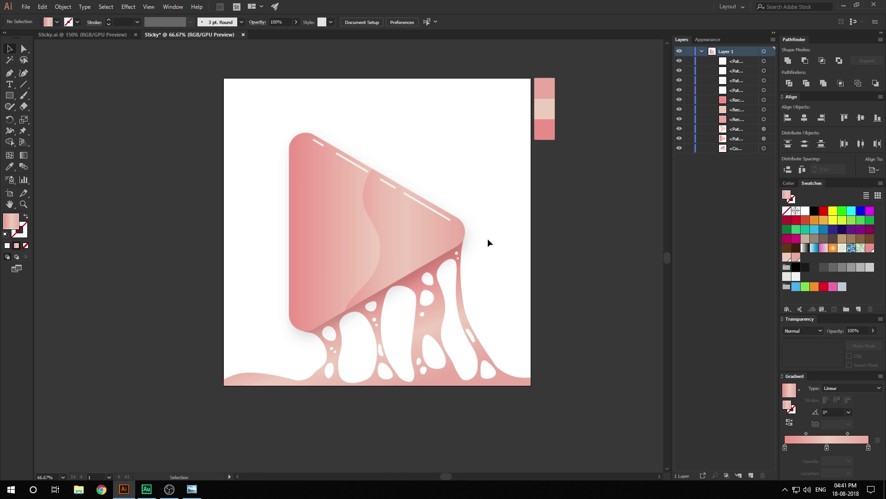
drag(498, 230, 469, 240)
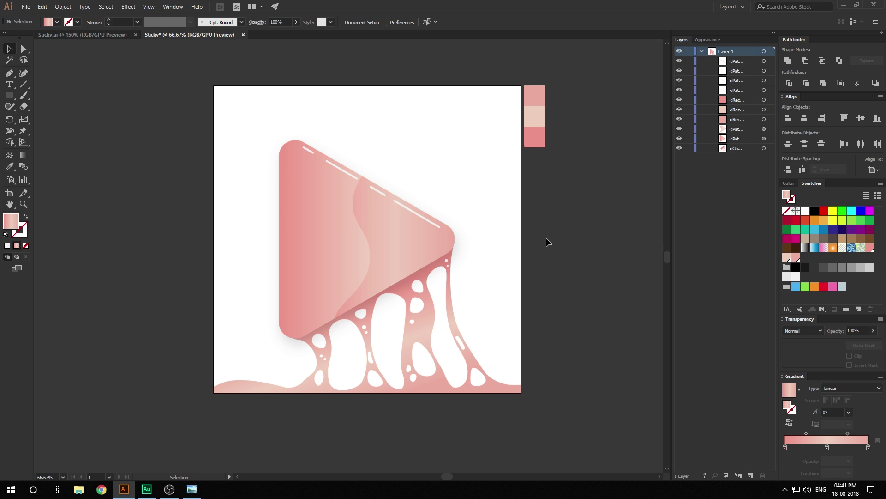